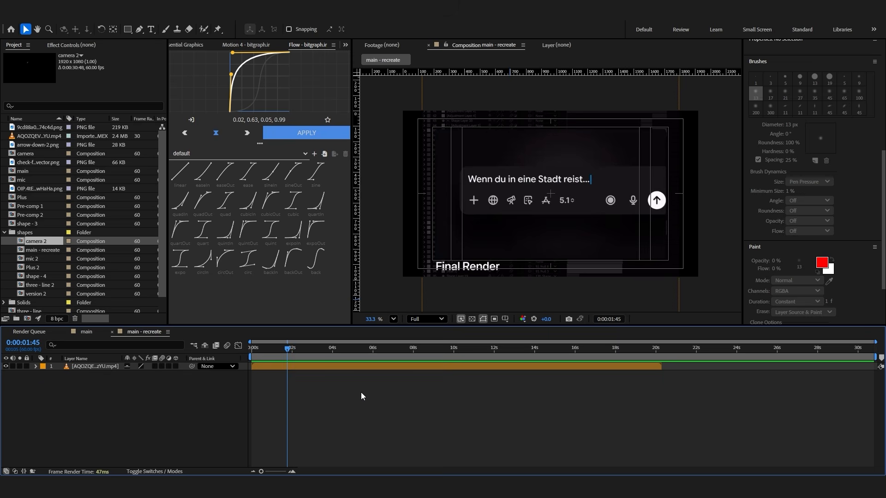
Add a full-frame solid background layer in colour #202020
key("ctrl+y")
left_click(433, 307)
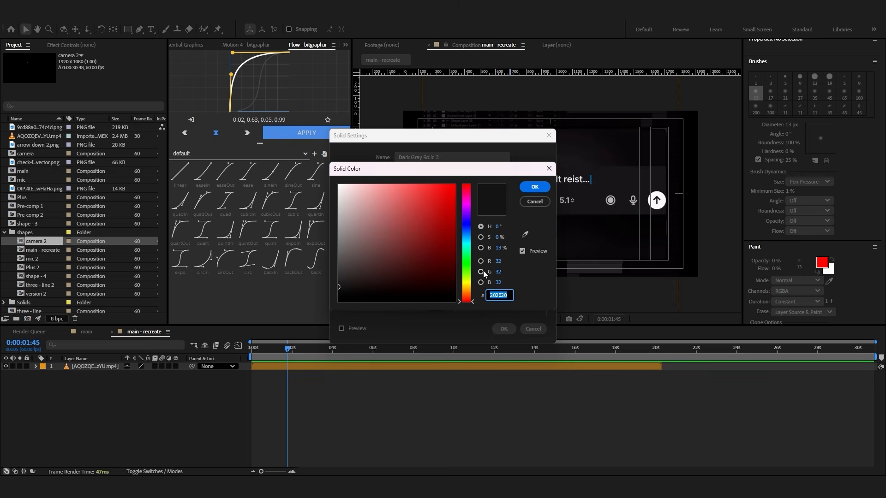
key("Return")
key("Return")
Draw a centred rectangle about 1016 by 195 px with roundness 32 and a #272727 fill, scaled to 143%
left_click(127, 29)
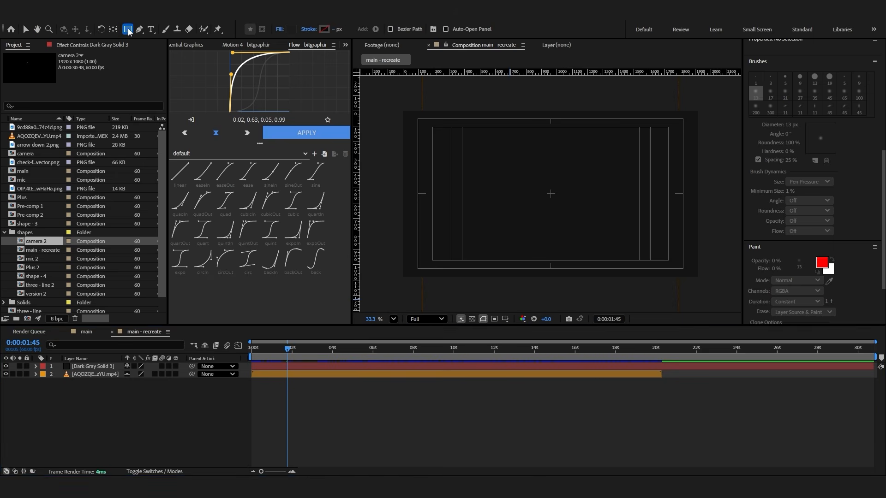
left_click_drag(432, 170, 669, 227)
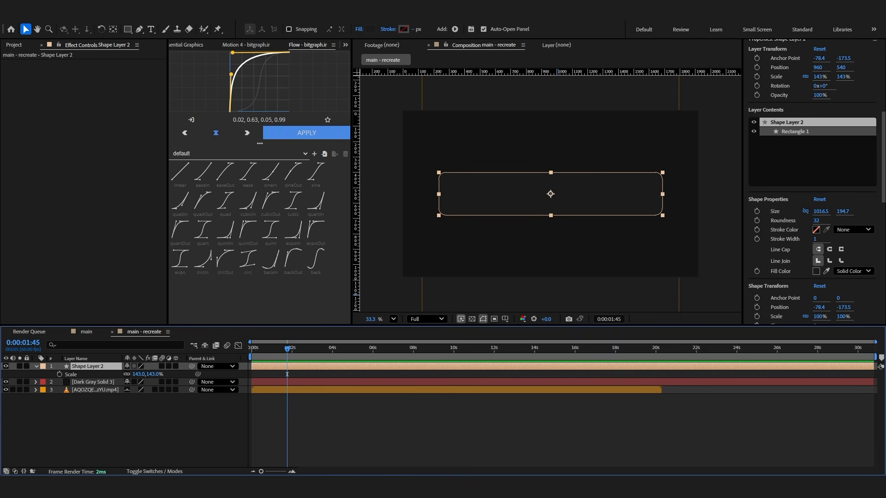
left_click(370, 30)
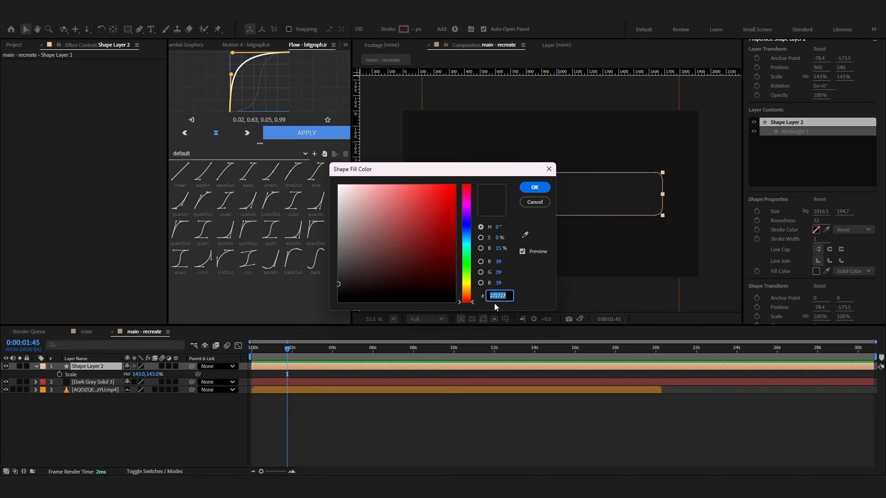
left_click(535, 202)
left_click(592, 439)
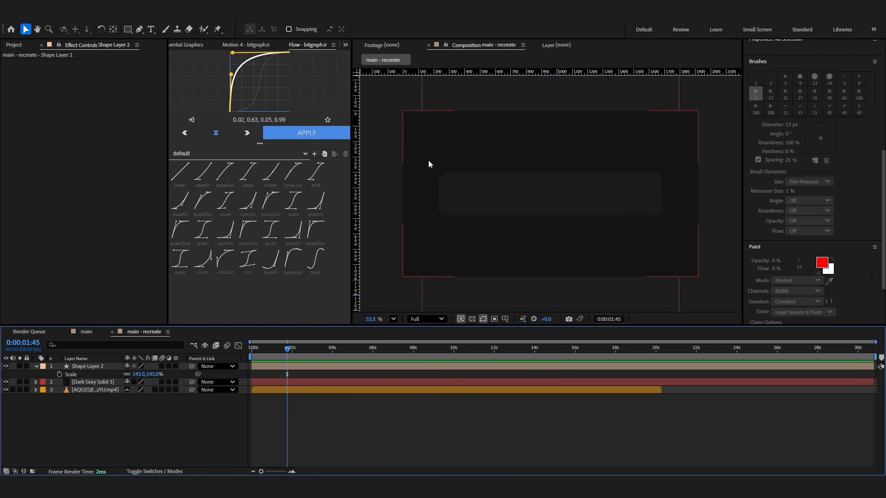
left_click(531, 184)
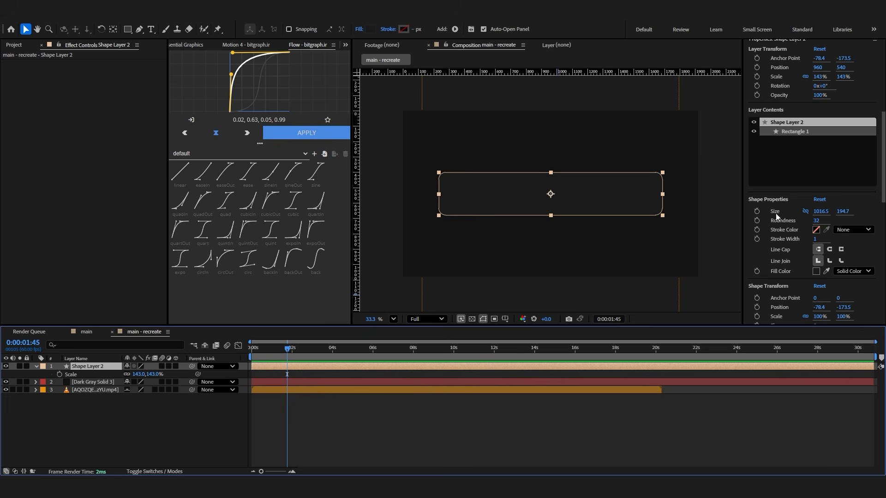
left_click_drag(826, 212, 823, 224)
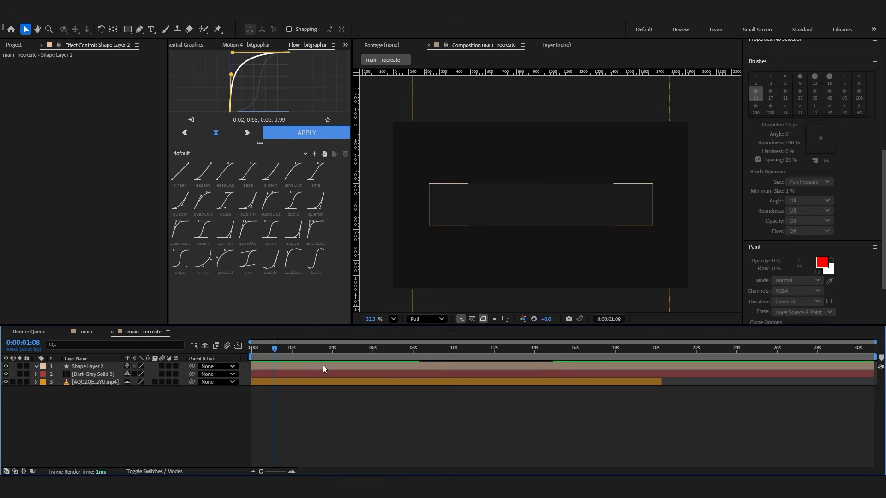
Apply CC Light Sweep to the rectangle layer with 25° direction, Smooth shape, width 1054, sweep intensity 10 and edge intensity 0
left_click(323, 365)
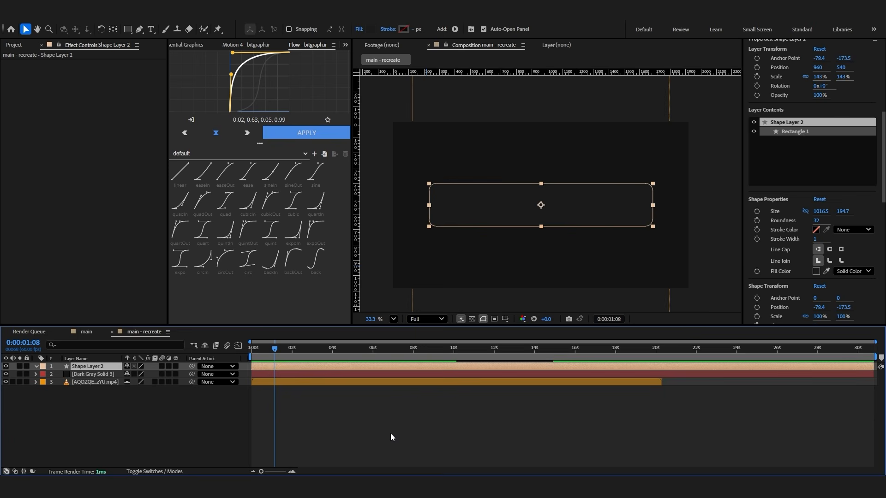
key("ctrl+space")
type("light s")
key("Down")
key("Return")
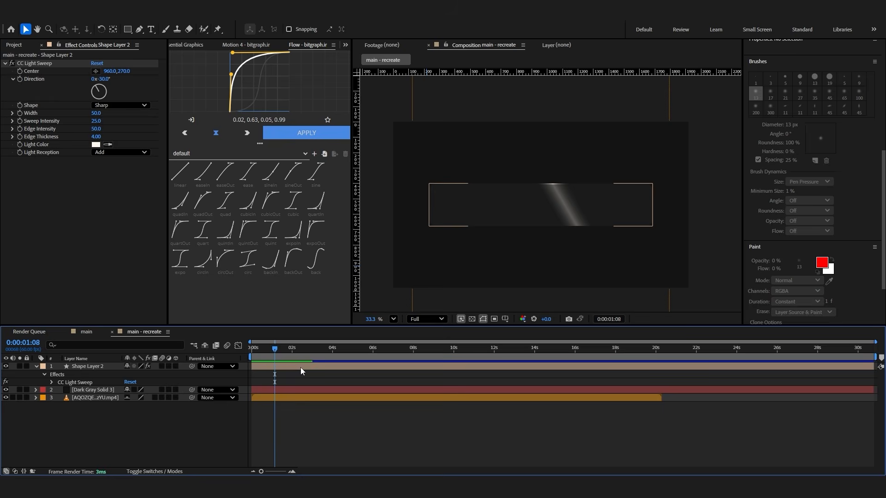
left_click(300, 368)
key("ctrl+space")
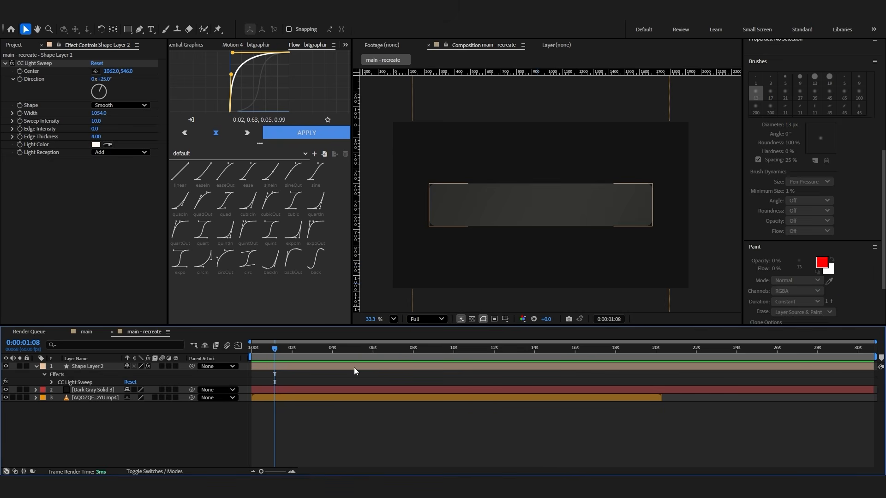
Move the light sweep's center beyond the frame's right edge to about 3832, 528 and keyframe it at 0:00:00:00
left_click(354, 368)
left_click(459, 416)
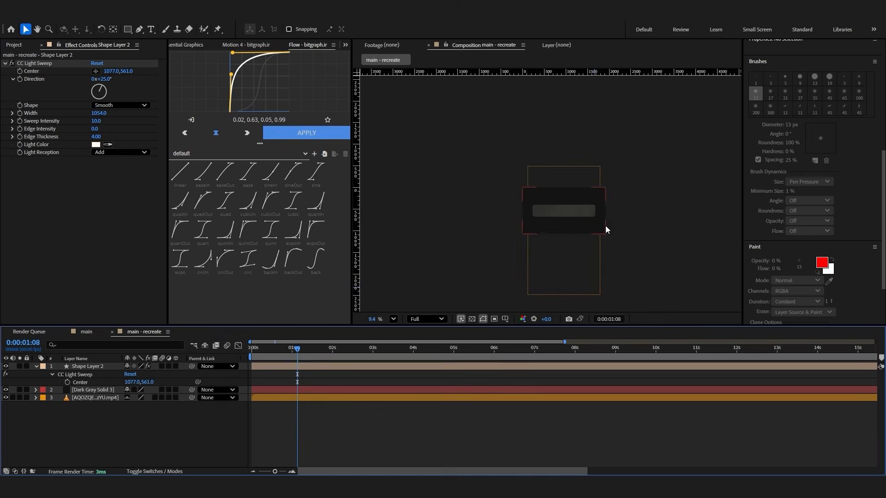
scroll(607, 229, "up", 1)
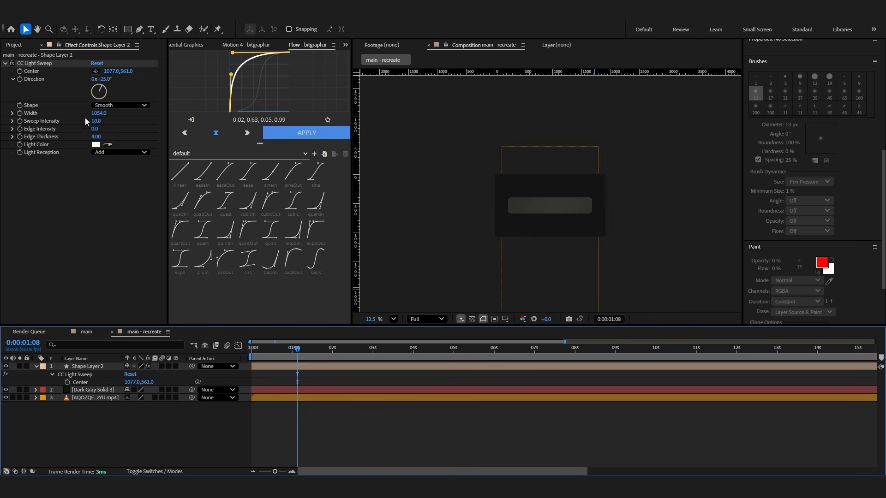
left_click(96, 71)
left_click(683, 206)
left_click_drag(682, 206, 716, 202)
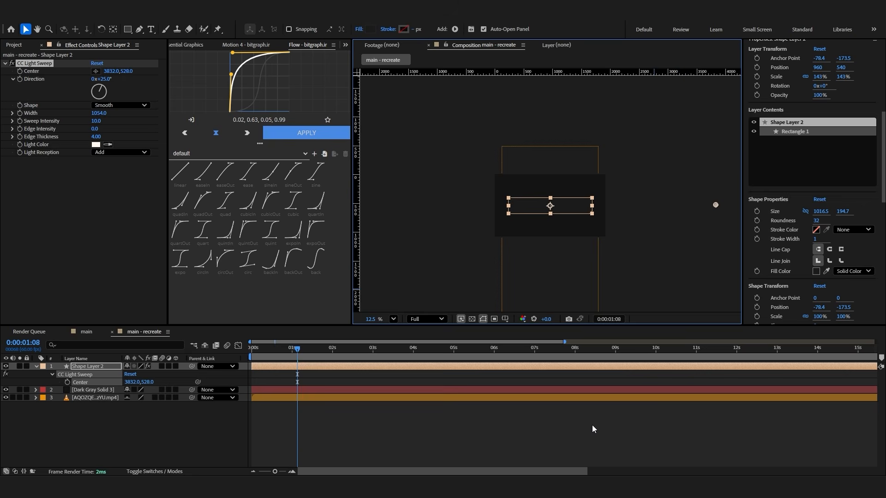
left_click(20, 72)
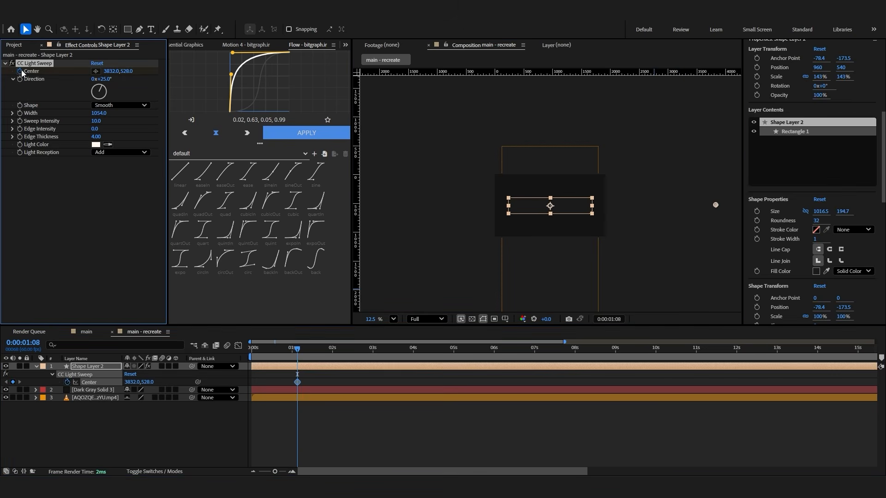
left_click_drag(297, 382, 252, 382)
key("Home")
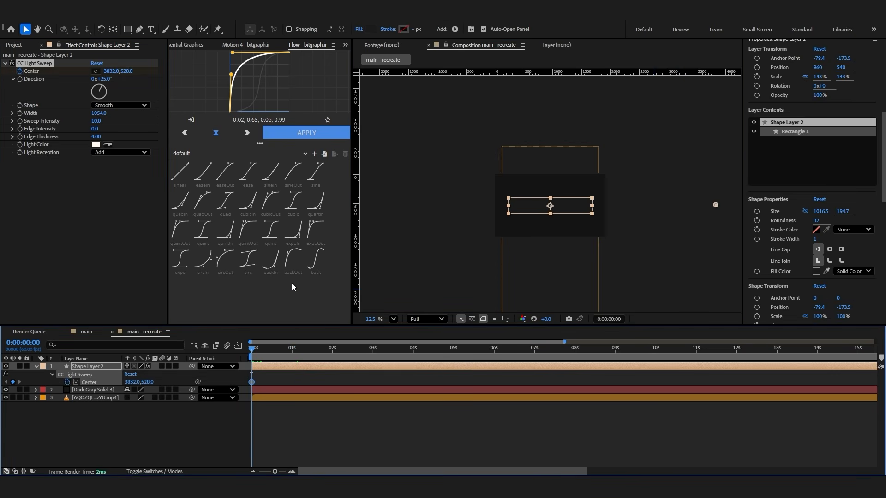
Add a second Center keyframe at 0:00:00:50 with the light sweep beyond the frame's left edge at about -1648, 544
left_click(286, 348)
left_click(12, 382)
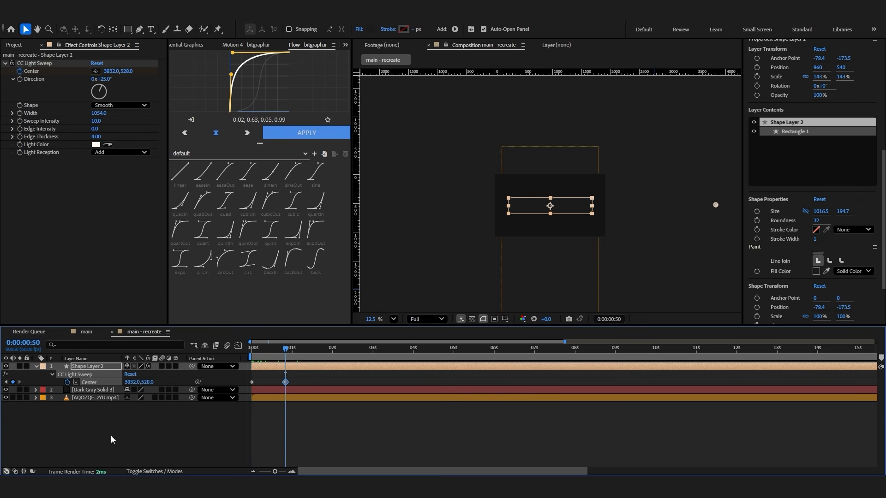
left_click(96, 71)
left_click(457, 205)
left_click_drag(456, 205, 399, 207)
key("space")
key("space")
Ease both light sweep Center keyframes with a 0.00, 0.00, 0.00, 1.00 curve and preview the animation
left_click(286, 370)
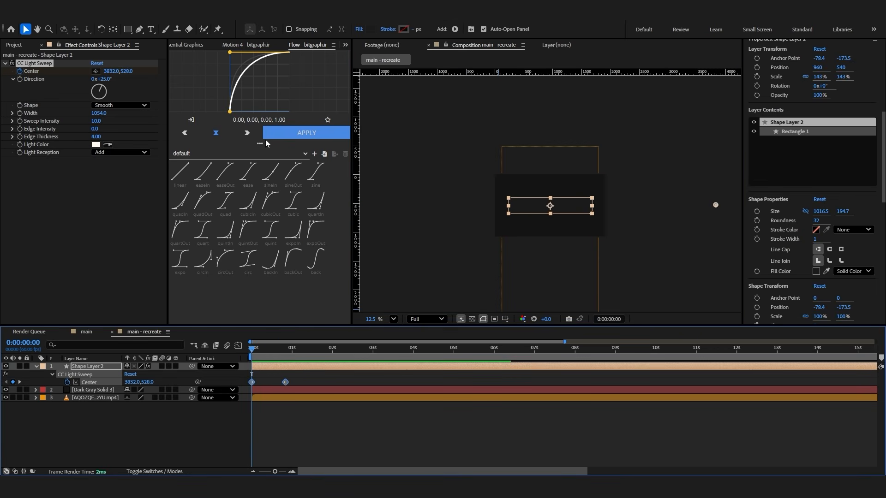
left_click(289, 430)
key("space")
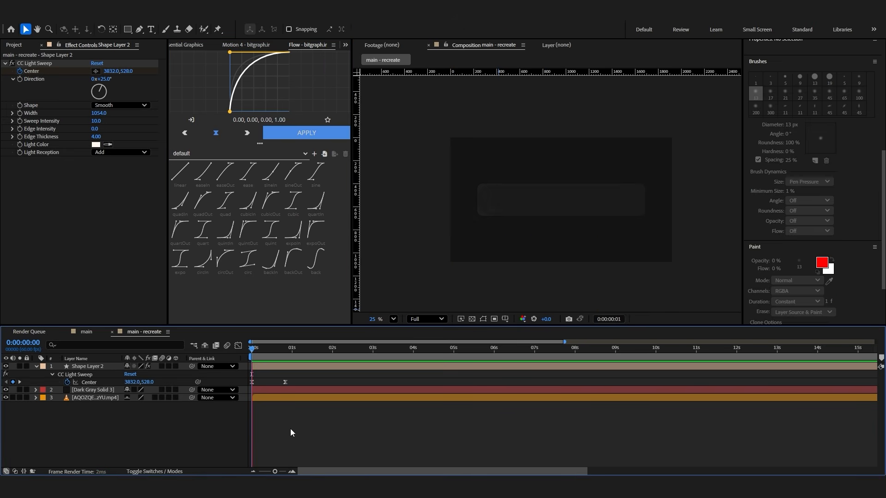
key("space")
Add a full-frame #006CFF blue solid directly above the dark gray background solid
left_click_drag(305, 429, 389, 404)
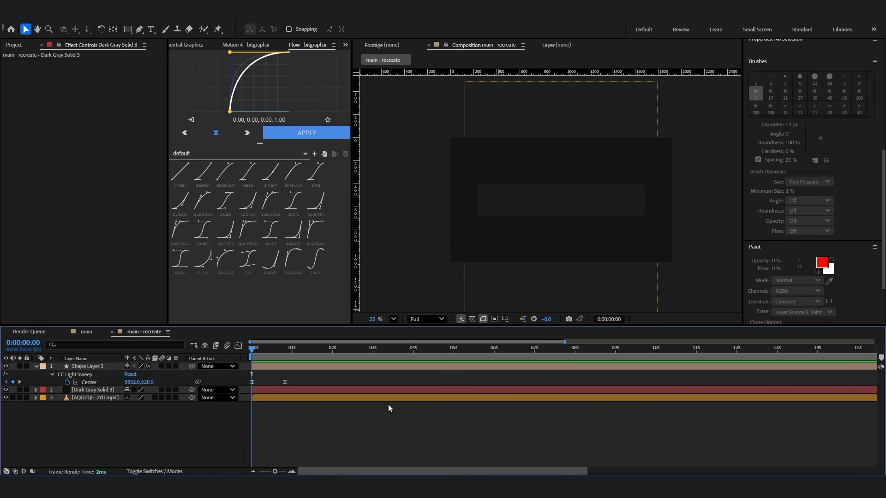
left_click(287, 392)
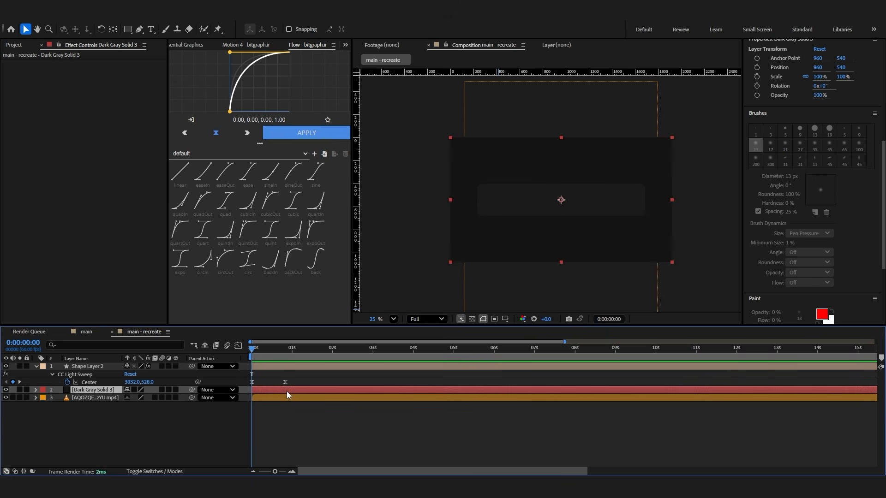
key("ctrl+y")
left_click(436, 307)
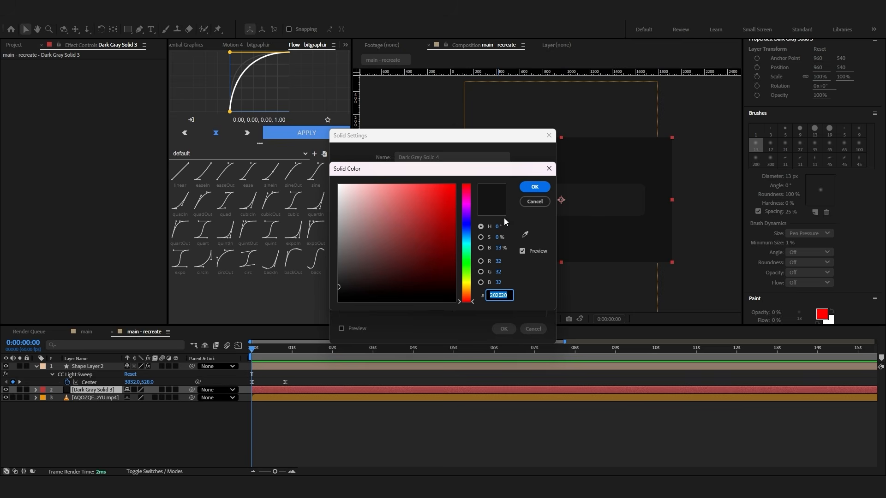
type("006CFF")
left_click(535, 187)
key("Return")
Draw a circular mask on the blue solid and centre it in the frame using the Title/Action Safe guides
left_click_drag(128, 30, 154, 52)
left_click_drag(578, 179, 536, 221)
left_click(505, 319)
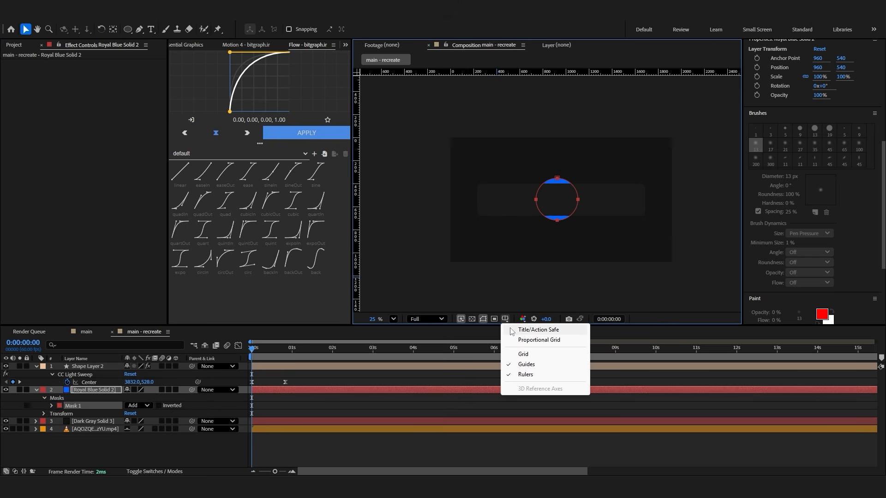
left_click(520, 330)
left_click_drag(546, 219, 549, 219)
Invert the blue solid's mask and set its feather to 410 pixels and its expansion to 418 pixels
left_click(159, 406)
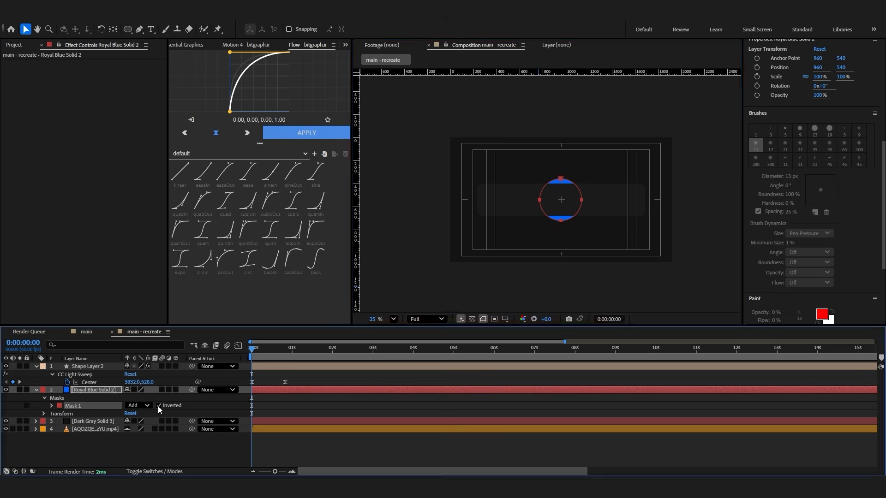
key("f")
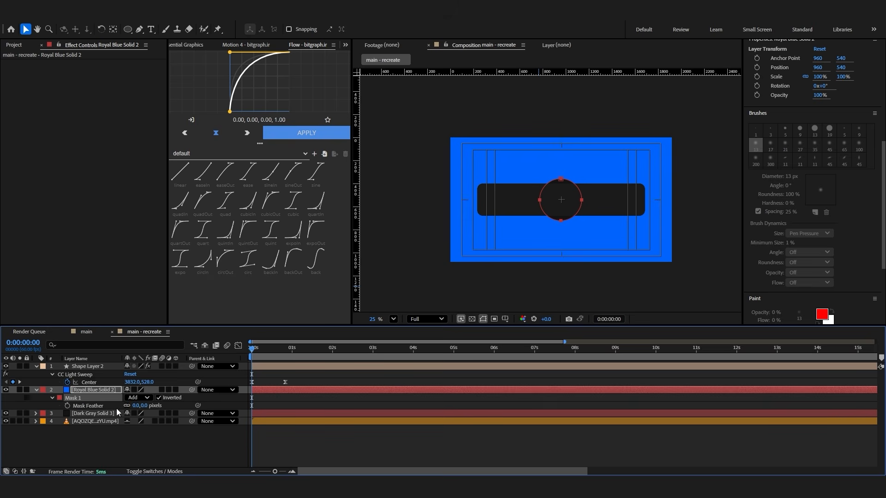
left_click_drag(139, 408, 240, 398)
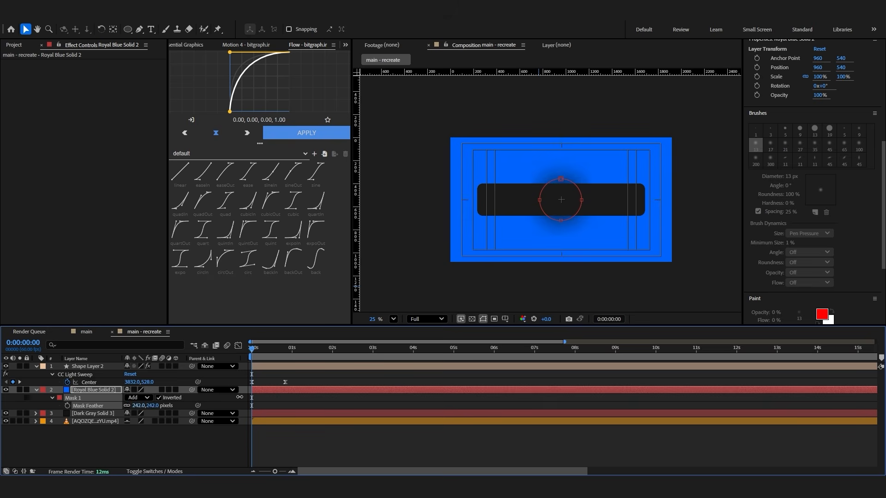
left_click(53, 398)
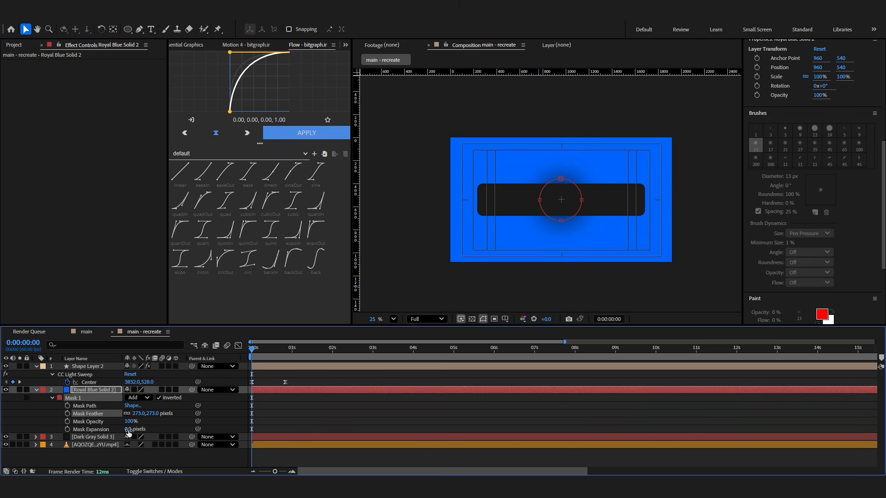
left_click_drag(131, 431, 469, 402)
left_click_drag(138, 414, 293, 406)
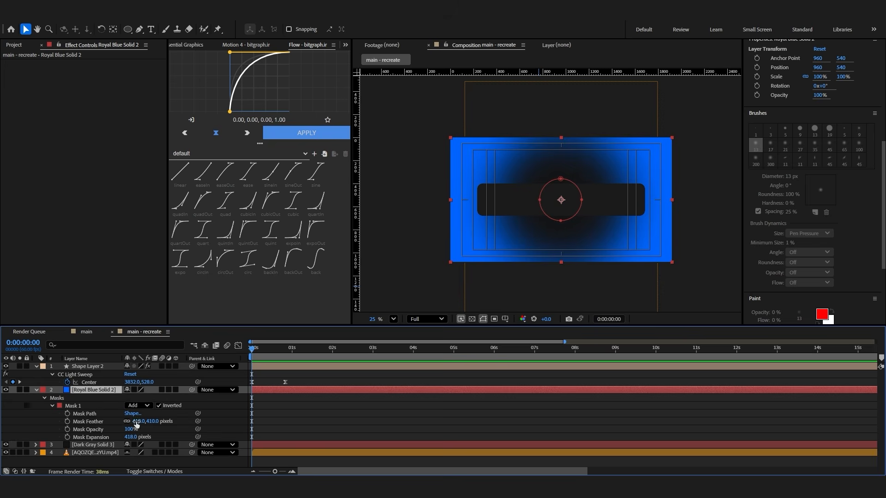
Set the blue solid's layer opacity to 60%
key("shift+t")
left_click(132, 445)
type("50")
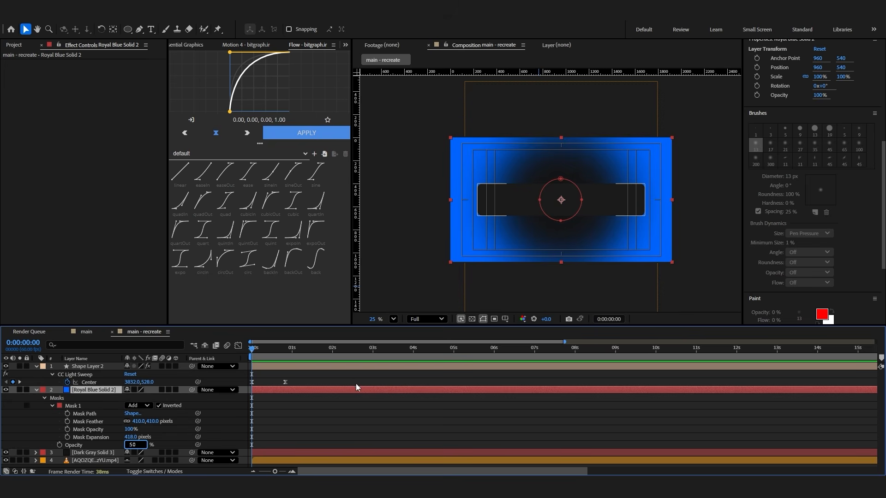
key("Return")
type("6")
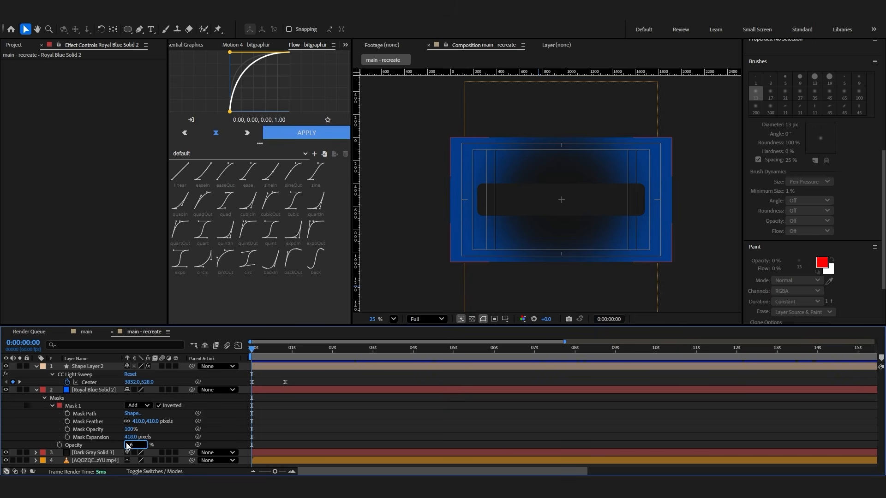
type("0")
key("Return")
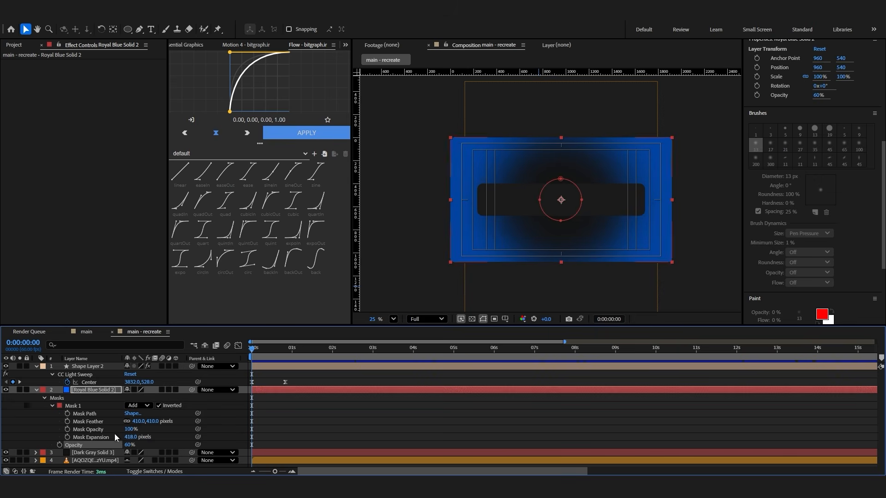
Keyframe the blue solid's Mask Expansion at 0:00:00:00 and set it to 1337 pixels at 0:00:01:10
left_click(67, 437)
key("shift+Page_Down")
key("shift+Page_Down")
key("shift+Page_Down")
key("shift+Page_Down")
key("shift+Page_Down")
key("shift+Page_Down")
key("shift+Page_Down")
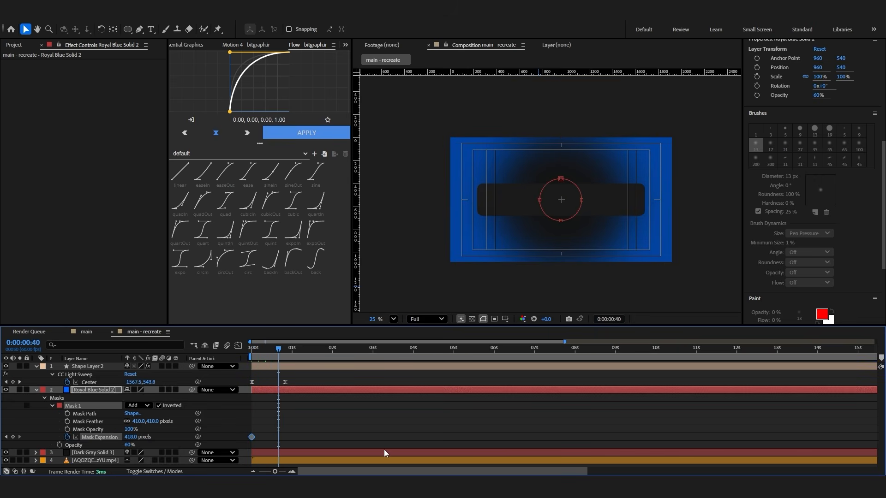
left_click_drag(131, 437, 395, 426)
left_click_drag(552, 440, 561, 441)
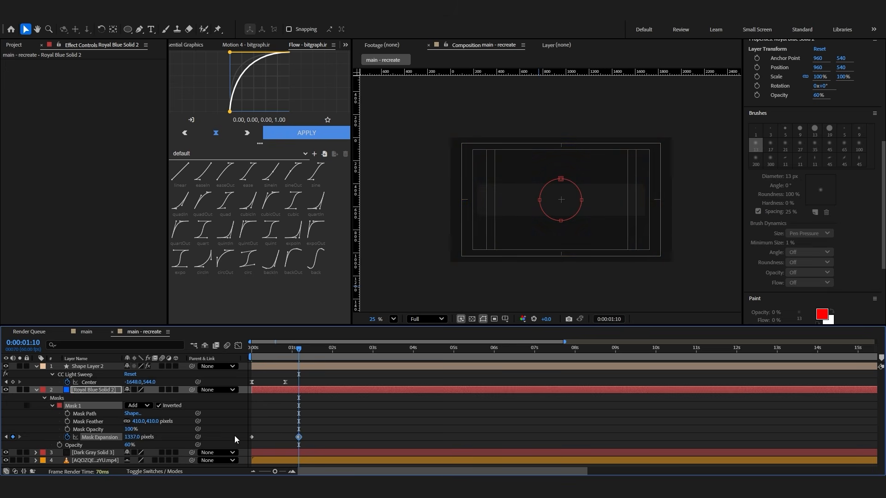
left_click(346, 419)
Ease the Mask Expansion keyframes with a 0.11, 0.79, 0.22, 0.92 curve and preview the animation from the start
left_click(99, 437)
left_click_drag(235, 112, 236, 66)
left_click(231, 48)
left_click(298, 45)
mouse_move(230, 53)
left_mouse_down()
mouse_move(244, 56)
mouse_move(237, 67)
left_mouse_up()
left_click(287, 138)
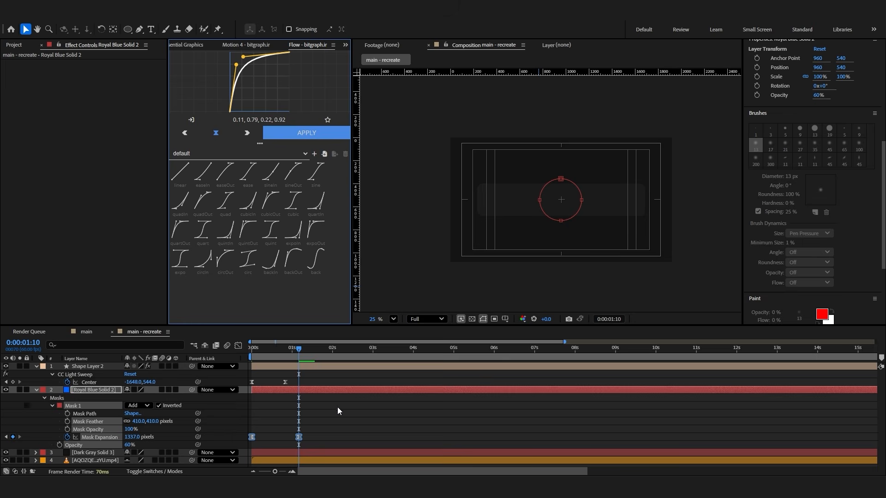
left_click(338, 408)
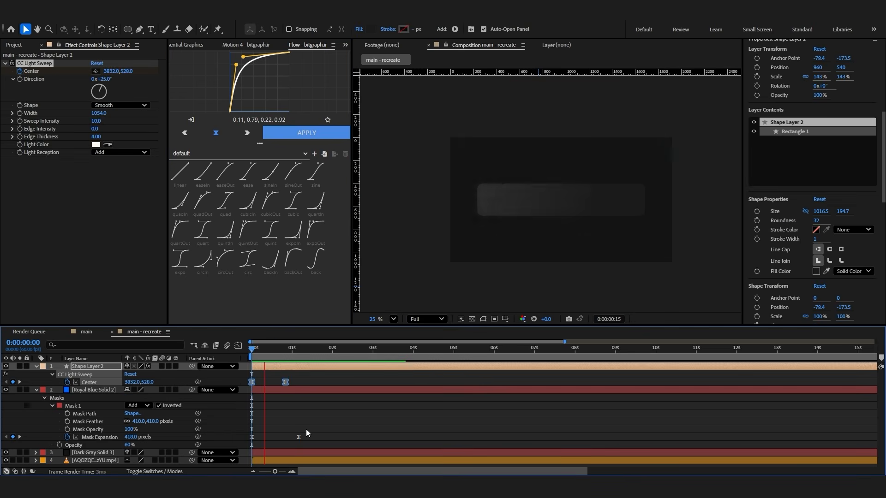
key("space")
key("Home")
key("space")
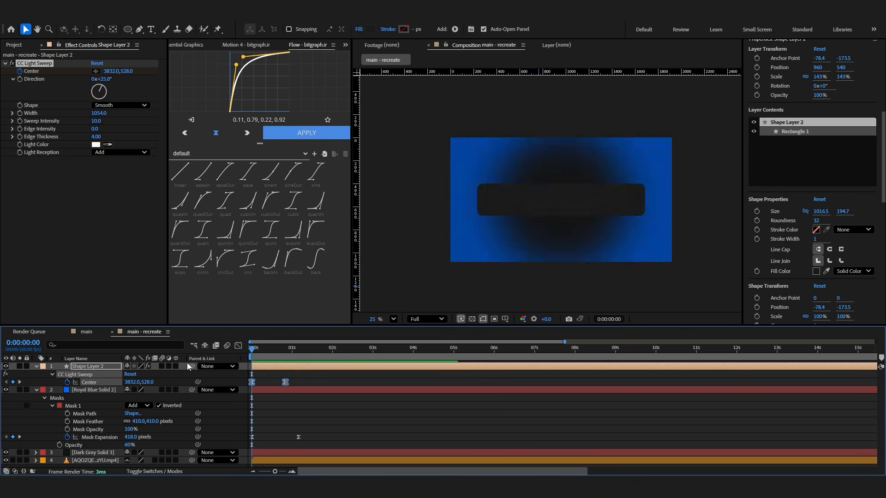
Delay the blue solid's second Mask Expansion keyframe to about 2.5 seconds and preview the slower glow from the start
left_click(291, 412)
key("space")
key("Home")
left_click_drag(300, 438, 350, 438)
key("space")
left_click_drag(368, 420, 248, 446)
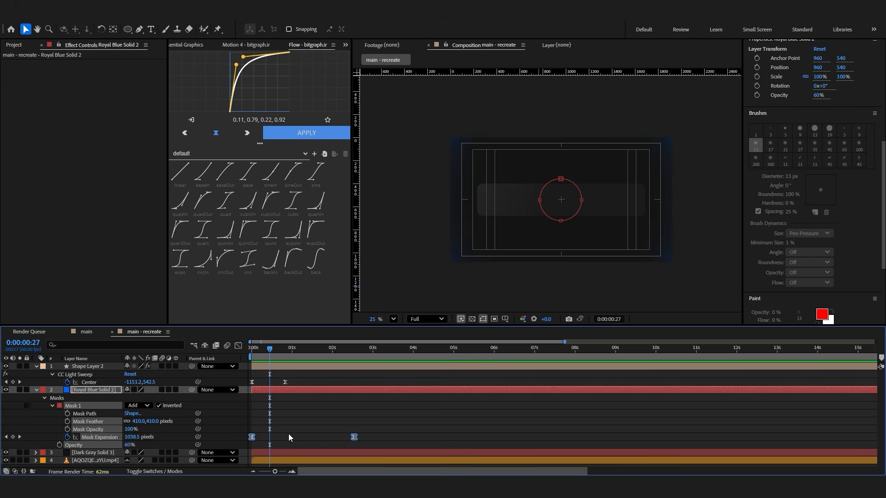
left_click(338, 438)
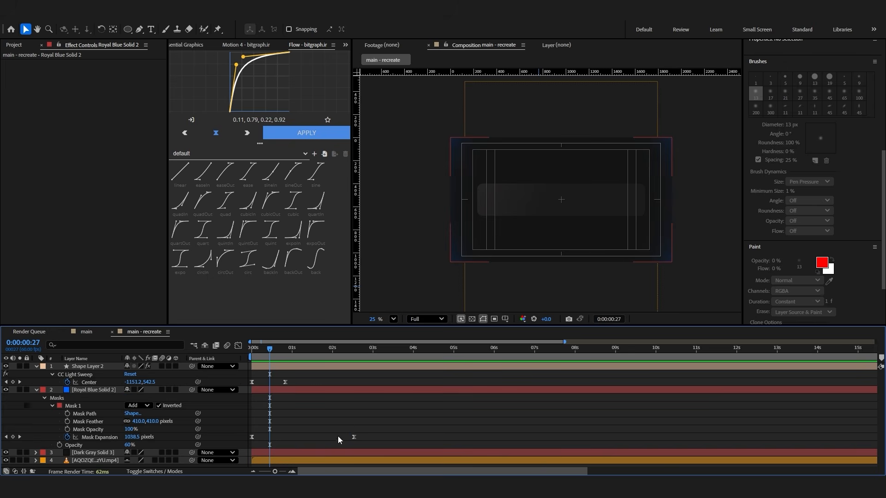
left_click_drag(339, 427, 287, 421)
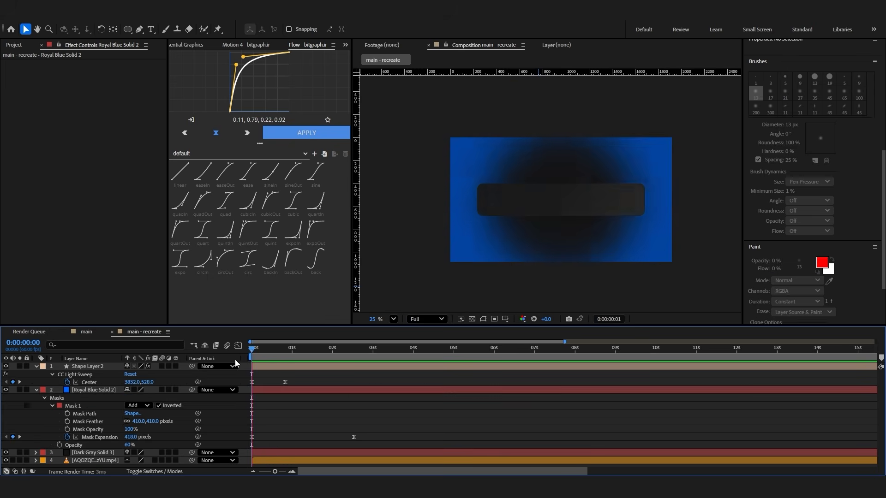
key("space")
key("space")
key("space")
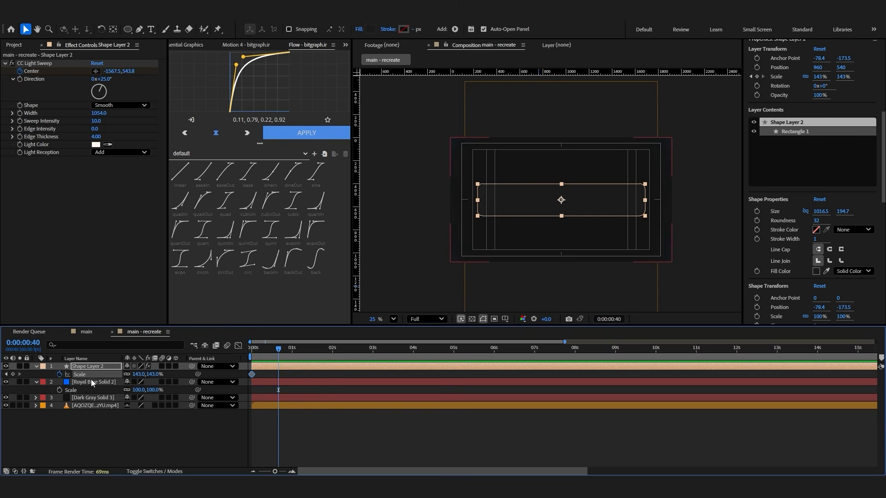
Keyframe the prompt box's Scale from 567% at 0:00:00:00 down to 143% at about 20 frames
key("shift+Page_Up")
key("shift+Page_Up")
left_click(13, 374)
left_click(6, 374)
left_click_drag(148, 374, 343, 366)
Ease the prompt box's Scale keyframes with a 0.02, 0.63, 0.05, 0.99 curve and preview the animation
left_click_drag(277, 371, 246, 380)
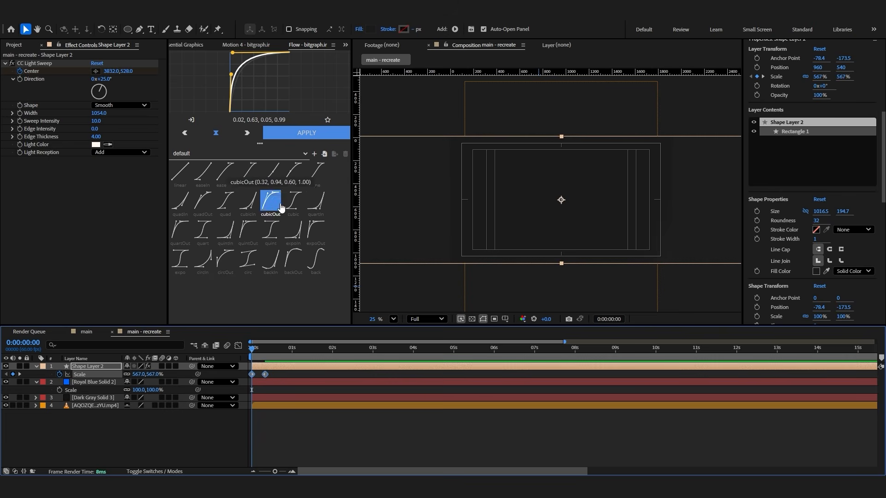
left_click(300, 133)
left_click(211, 362)
key("space")
key("space")
key("space")
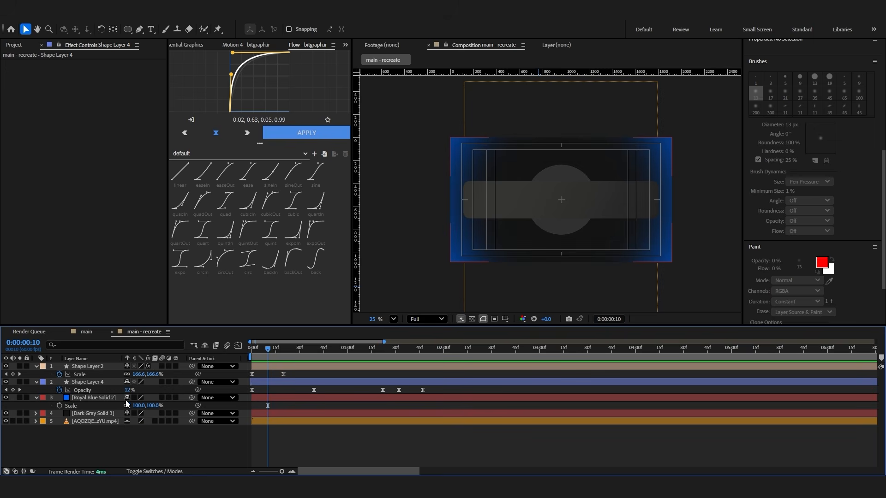
Examine the white circle's Opacity keyframes and their easing along the timeline
left_click_drag(258, 350, 252, 356)
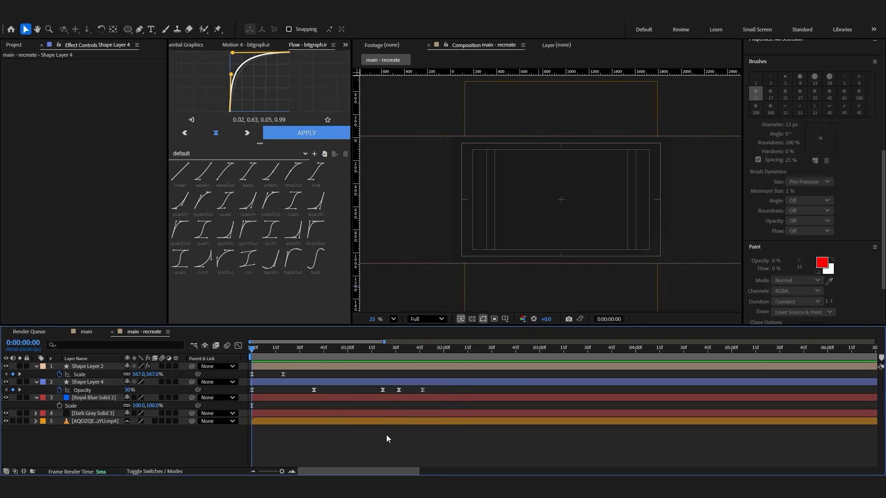
key("space")
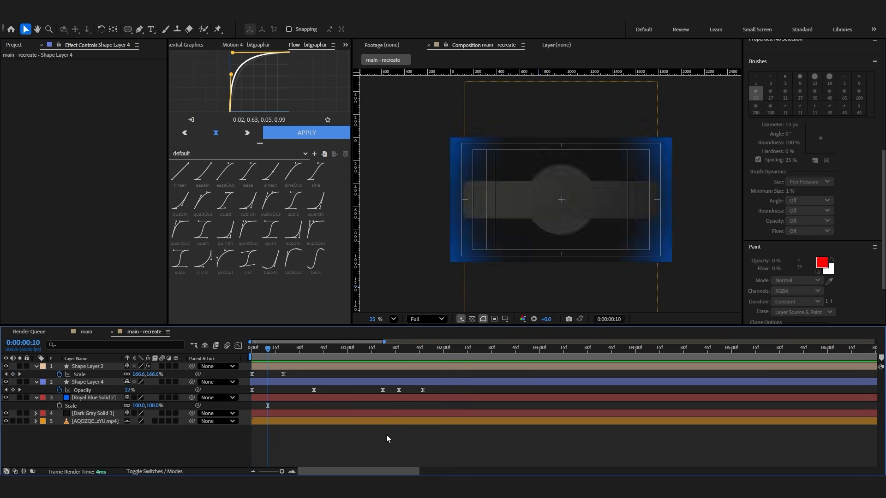
left_click_drag(315, 350, 384, 364)
left_click(382, 392)
left_click(314, 390)
left_click(318, 349)
left_click_drag(317, 351, 382, 349)
key("k")
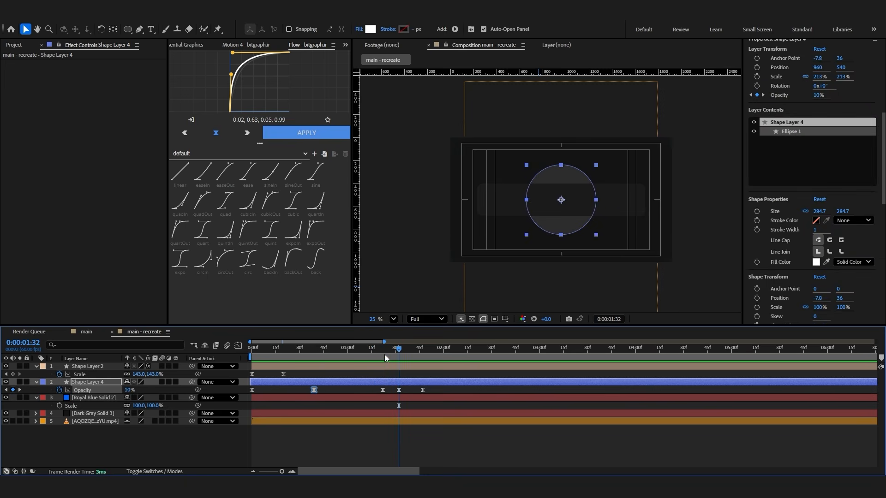
left_click_drag(408, 389, 365, 392)
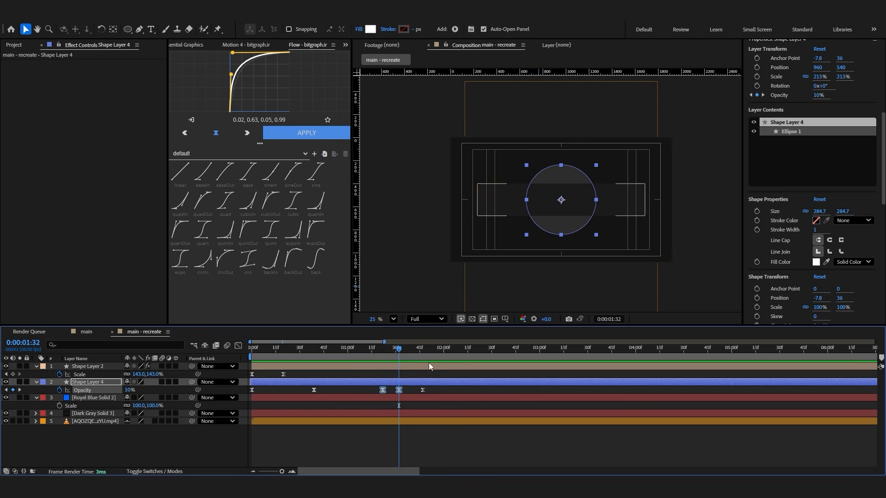
key("k")
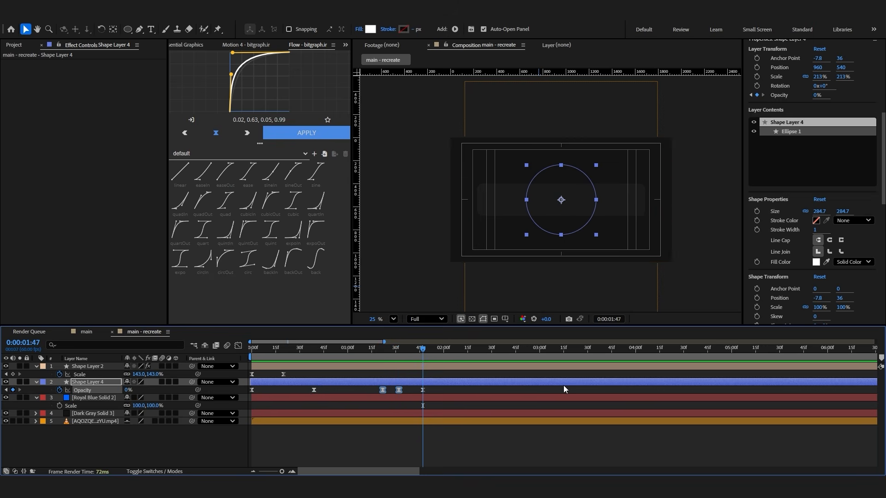
left_click_drag(564, 387, 249, 393)
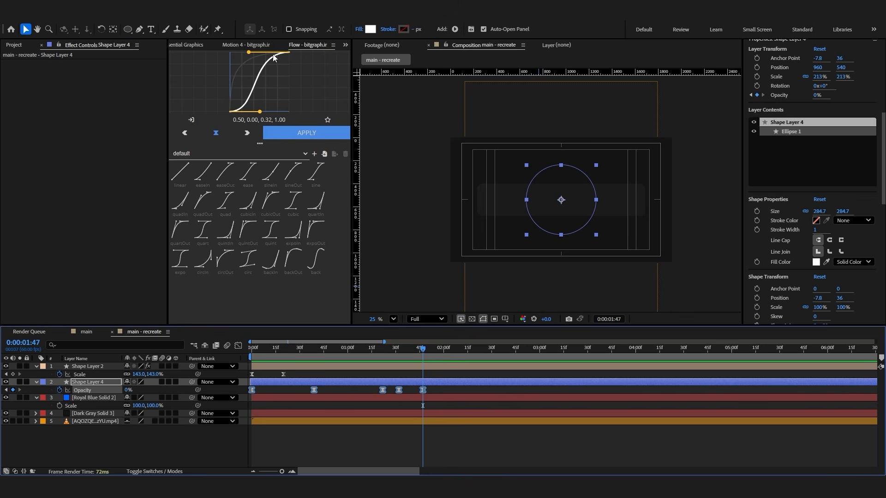
left_click(278, 358)
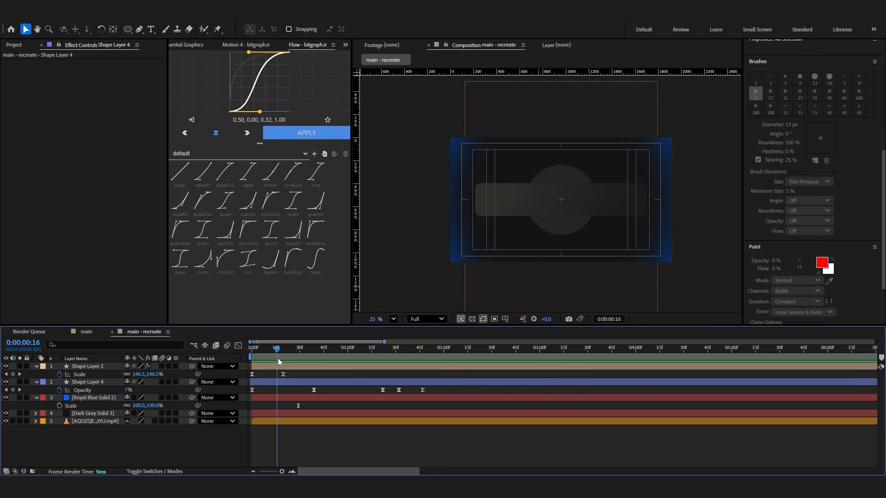
Apply Fast Box Blur with a blur radius of 86 to the white circle layer and preview the result
key("ctrl+space")
left_click(303, 428)
left_click(280, 382)
key("ctrl+space")
type("fas")
left_click(281, 384)
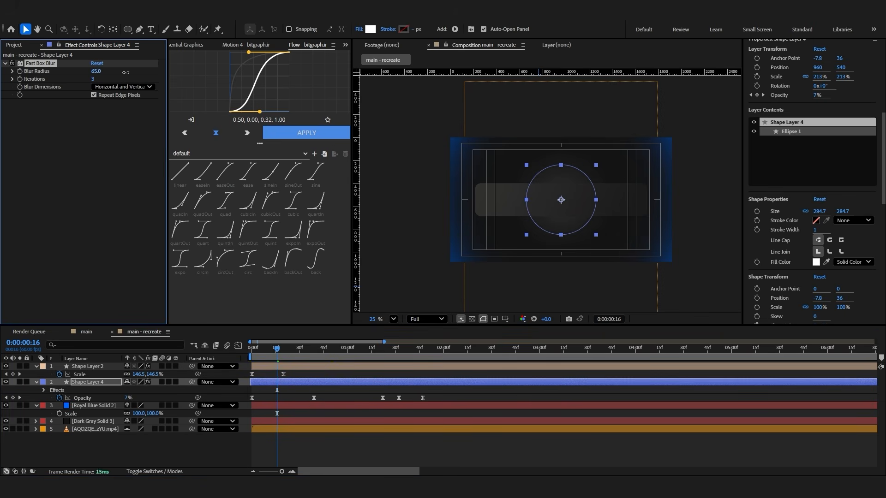
left_click(97, 71)
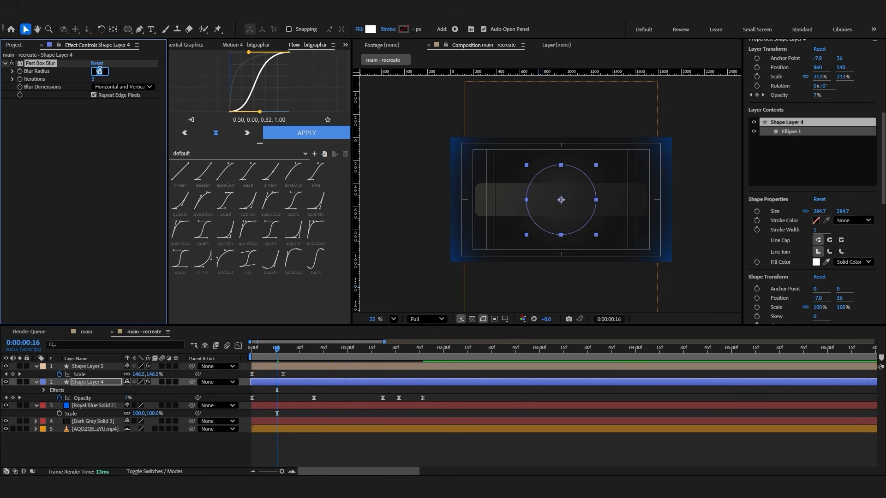
key("Return")
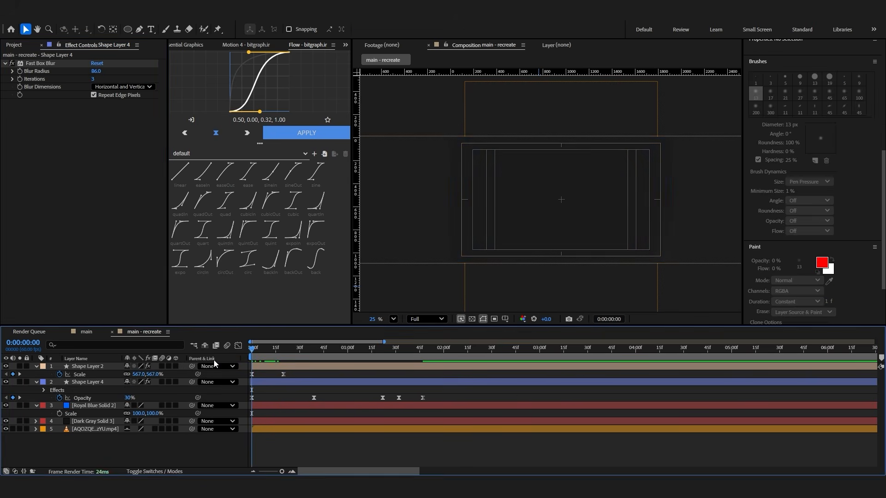
key("space")
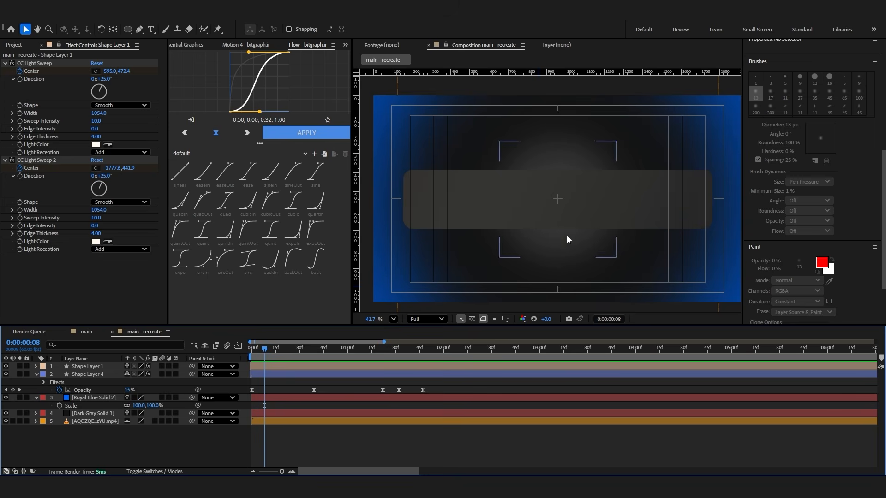
Duplicate the prompt box layer and change the copy's fill to a darker, near-black colour
left_click(295, 366)
key("ctrl+d")
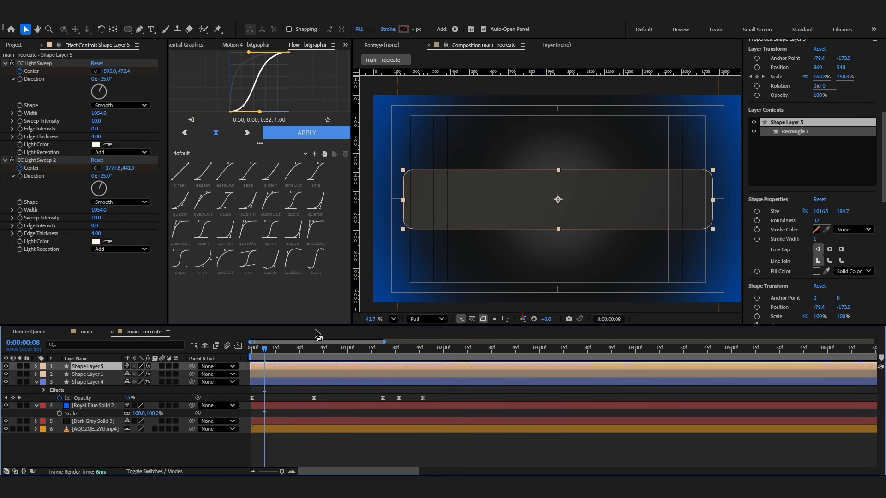
left_click(370, 29)
left_click_drag(339, 245, 272, 293)
key("Return")
Delete both CC Light Sweep effects from the duplicated prompt box layer
left_click(37, 160)
key("Delete")
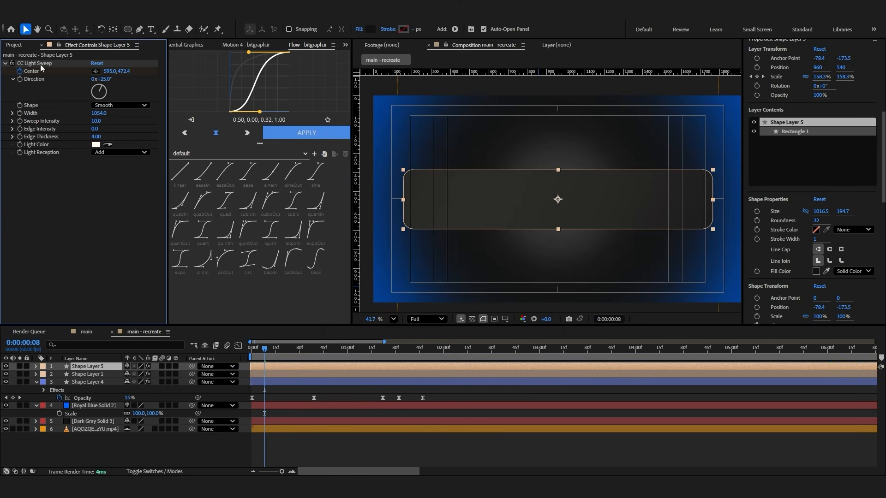
left_click(35, 63)
key("Delete")
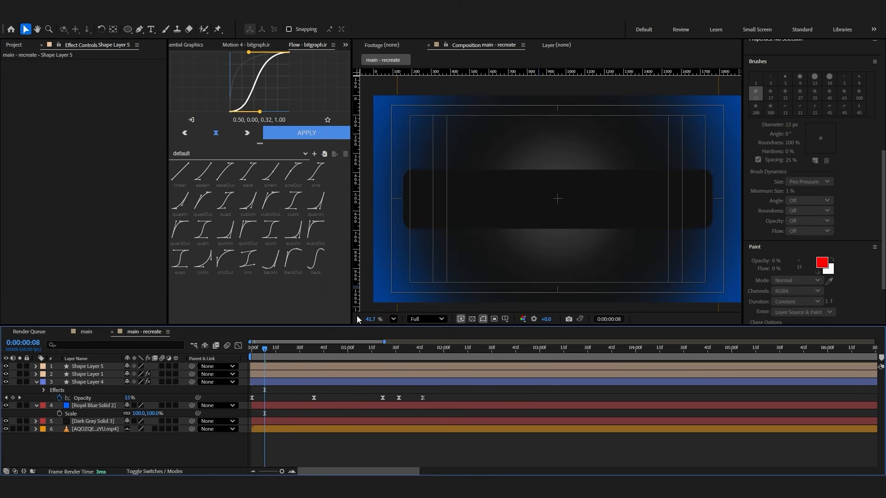
Draw a narrow mask across the right part of the duplicated box and set its feather to 37 pixels
left_click(128, 29)
left_click(171, 29)
left_click(602, 230)
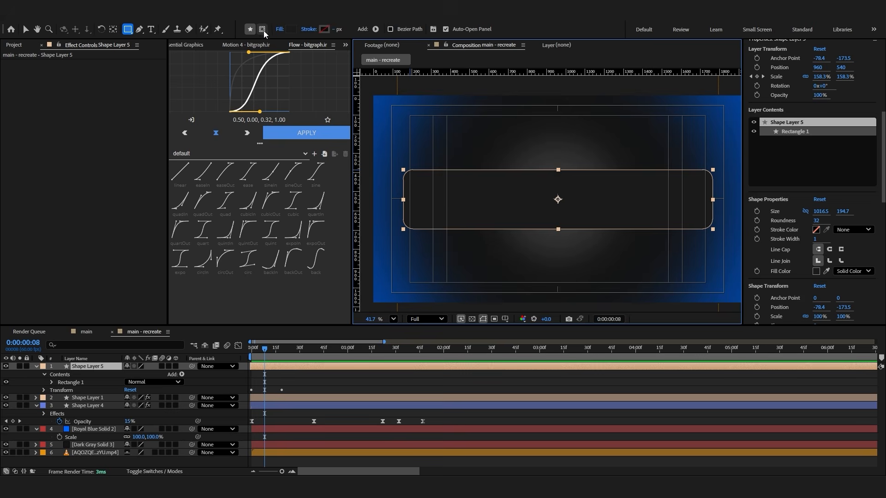
left_click(262, 30)
left_click_drag(657, 153, 609, 252)
left_click_drag(144, 382, 151, 382)
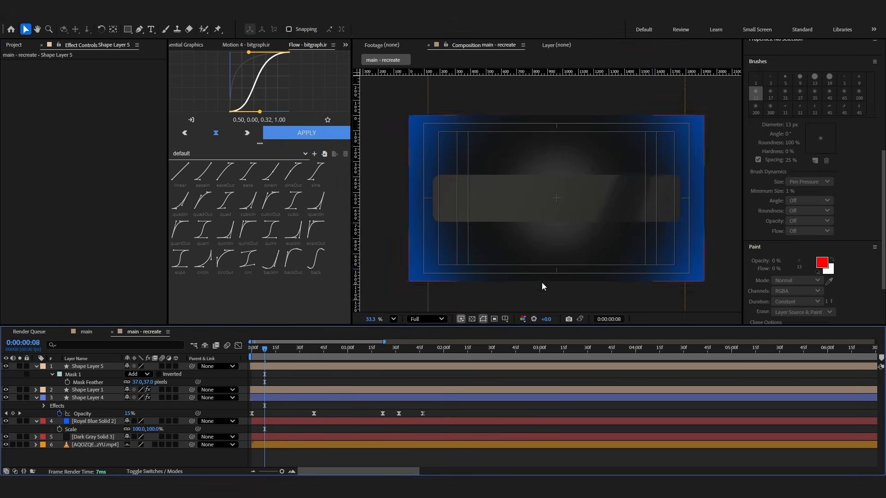
Keyframe the duplicate's Mask Path at 0:00:00:00 and move the slanted mask well beyond the box's right end
left_click(88, 366)
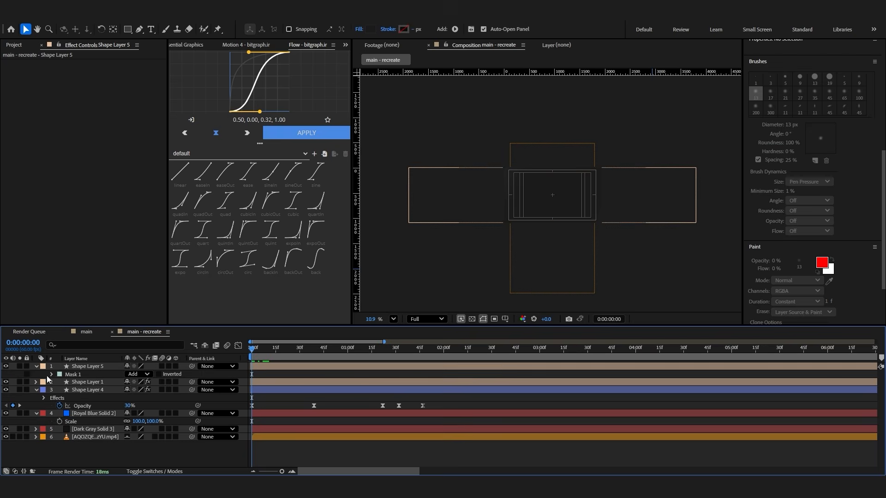
left_click(67, 382)
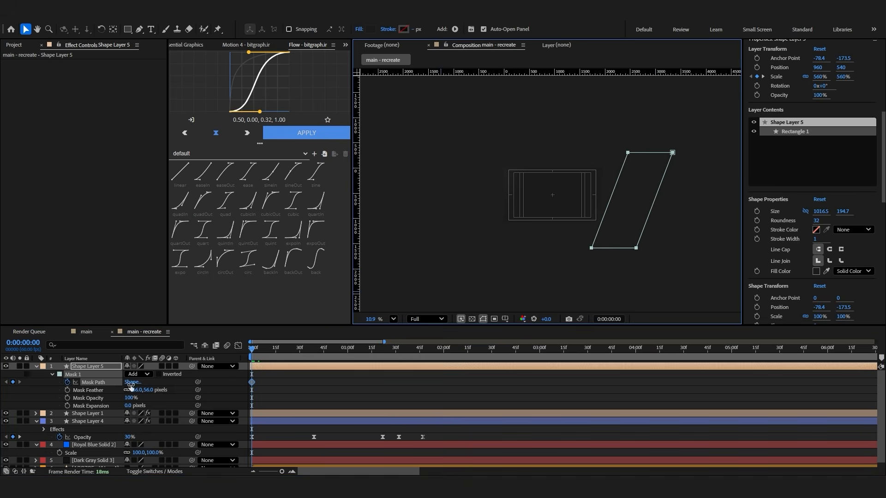
left_click_drag(617, 252, 675, 250)
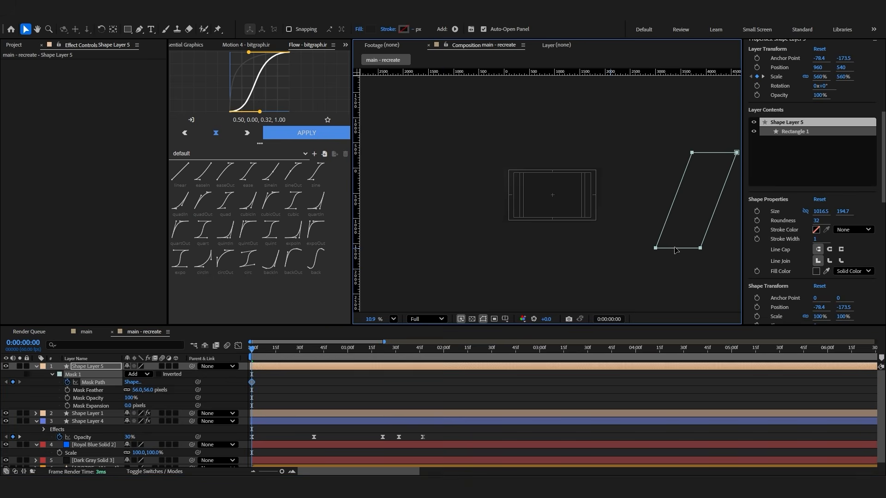
Reveal the duplicated box's animated properties and go to the second Scale keyframe at 0:00:00:19
left_click_drag(306, 352, 311, 355)
left_click(318, 367)
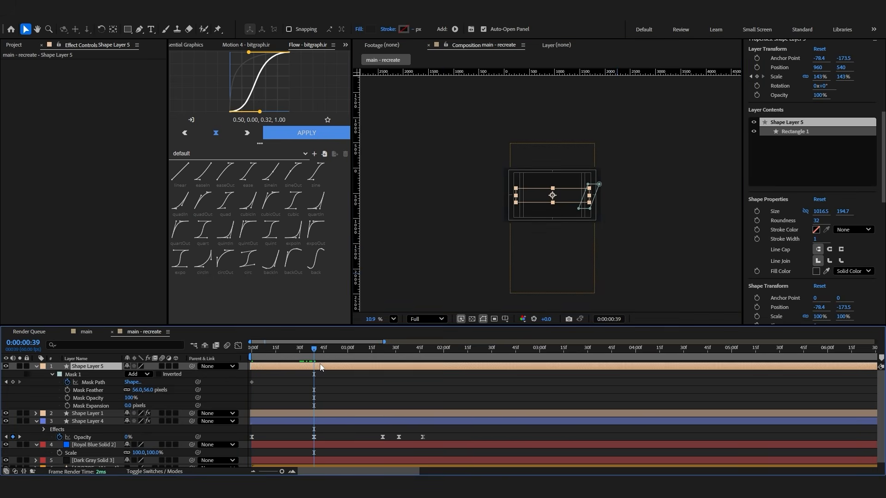
key("u")
left_click(282, 355)
scroll(550, 194, "up", 3)
left_click(585, 240)
left_click_drag(585, 240, 566, 240)
key("ctrl+z")
key("ctrl+z")
Keyframe the Mask Path at 0:00:00:19 with the slanted mask moved across to the box's left end
left_click(273, 370)
left_click(273, 368)
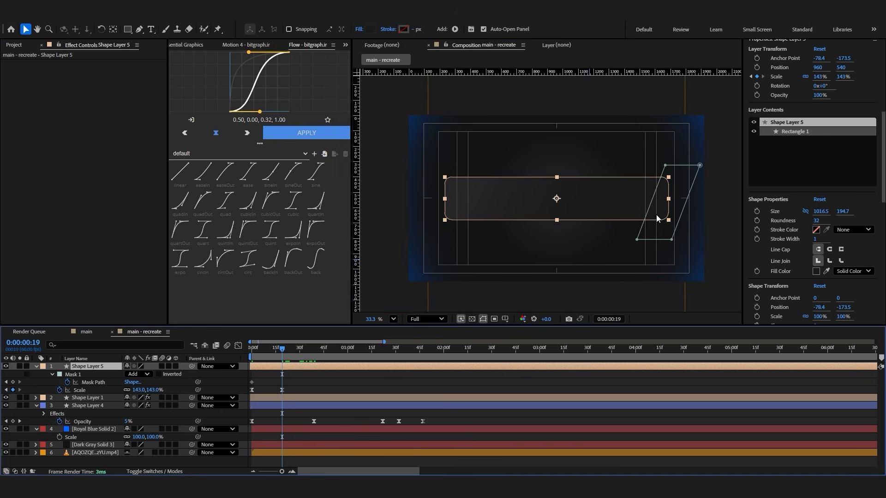
left_click(92, 381)
left_click_drag(643, 243, 503, 243)
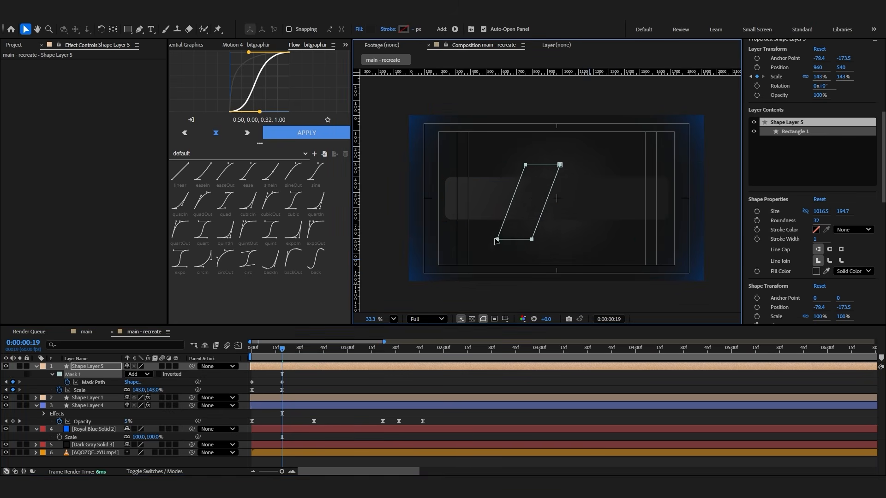
key("ctrl+shift+a")
left_click_drag(283, 355, 328, 359)
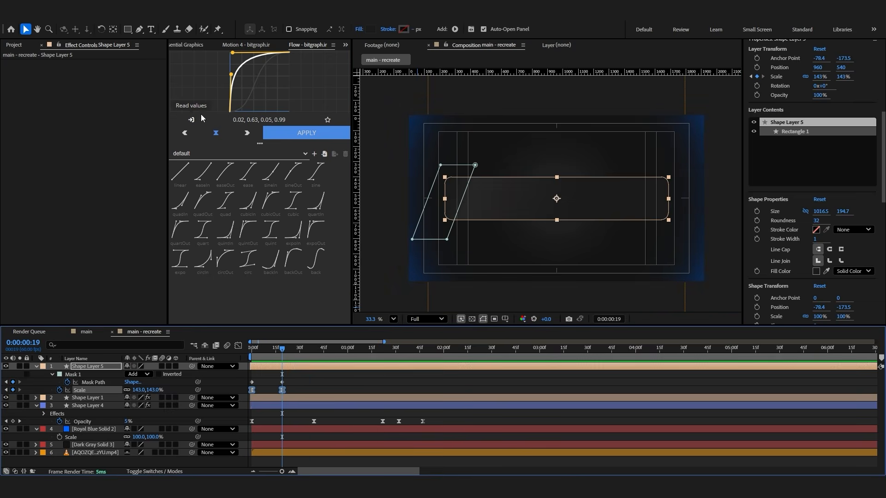
Copy the Scale keyframes' 0.02, 0.63, 0.05, 0.99 easing to the Mask Path keyframes and preview the sweep
left_click(190, 121)
left_click_drag(295, 386, 239, 365)
left_click(285, 134)
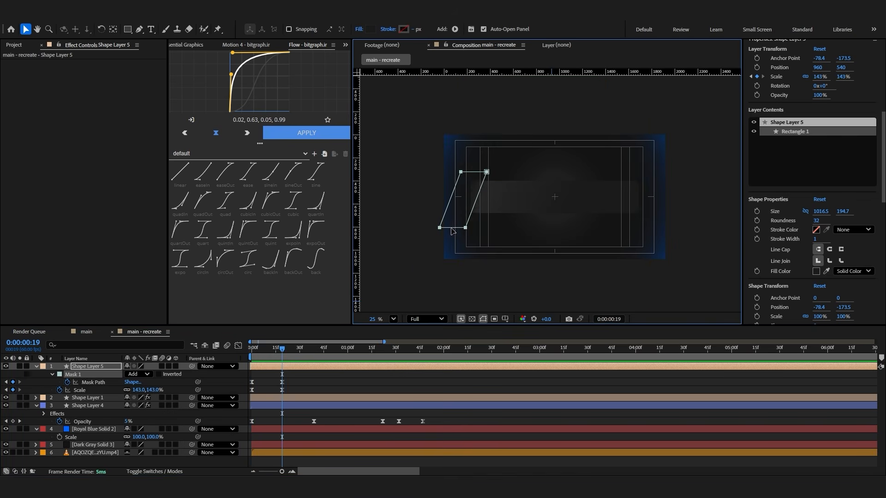
key("space")
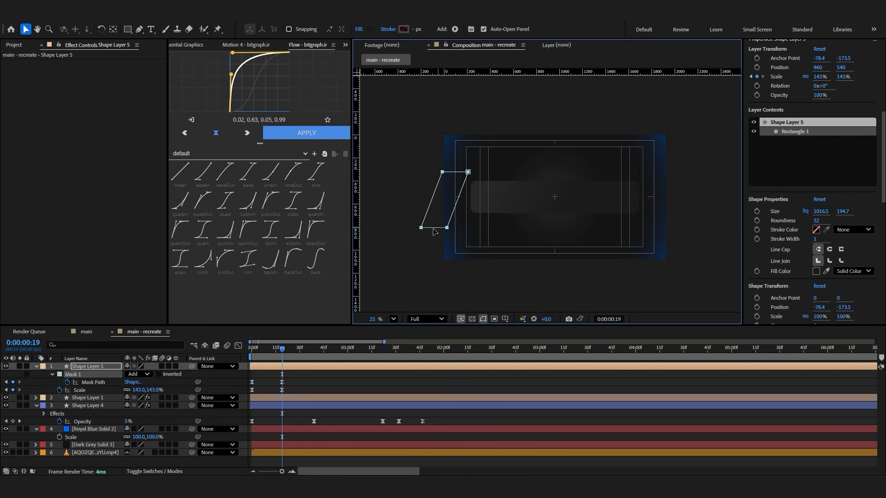
key("space")
left_click(292, 369)
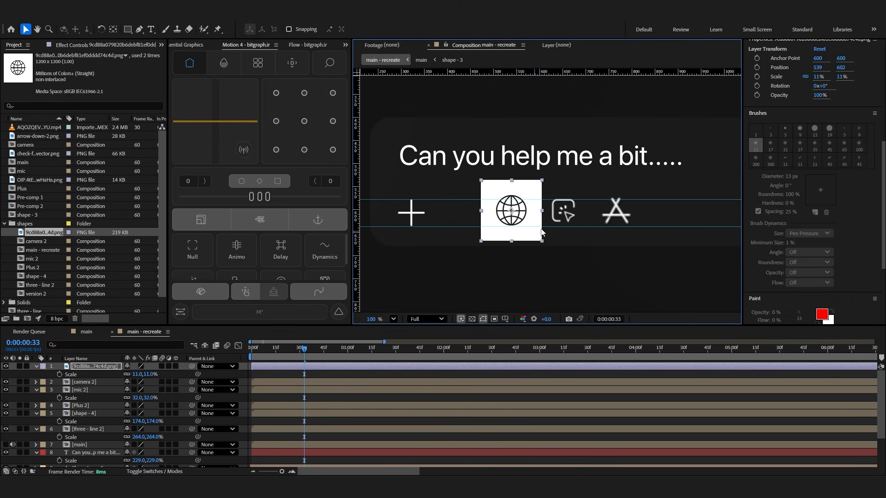
Move the globe image to position 550, 611 and apply the Color Key effect to it
left_click(538, 225)
left_click_drag(537, 224, 540, 226)
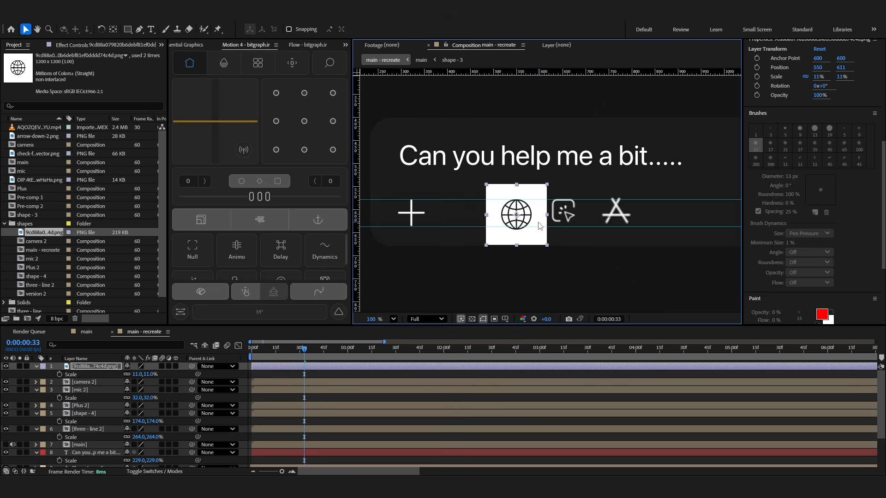
key("ctrl+space")
type("col")
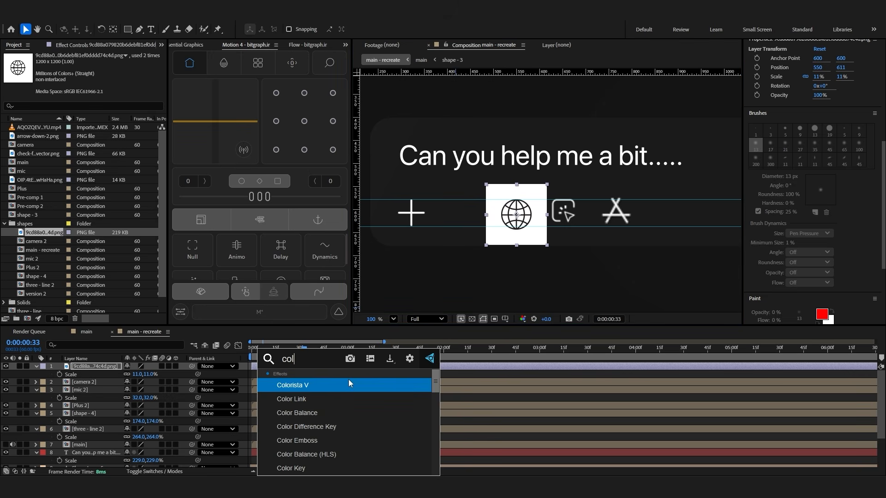
type("or key")
key("Return")
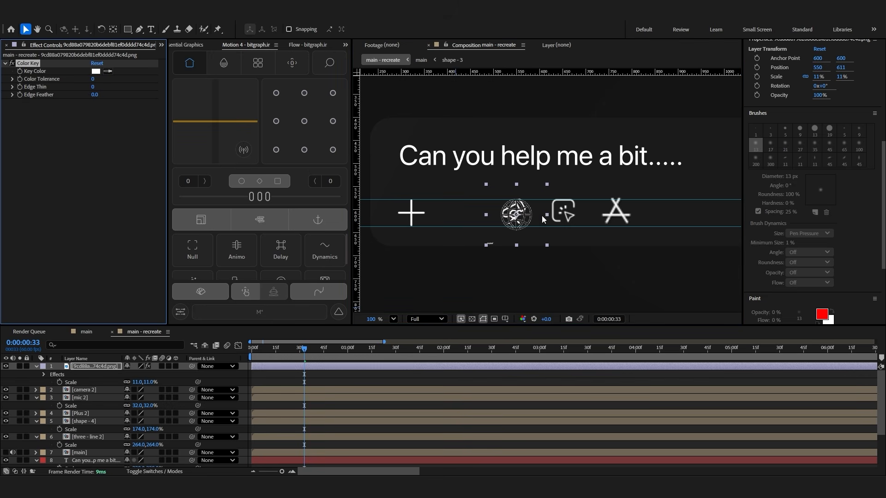
Set the globe image's Color Key tolerance to 255 and apply a Fill effect coloured FFFFFF
left_click_drag(93, 79, 98, 79)
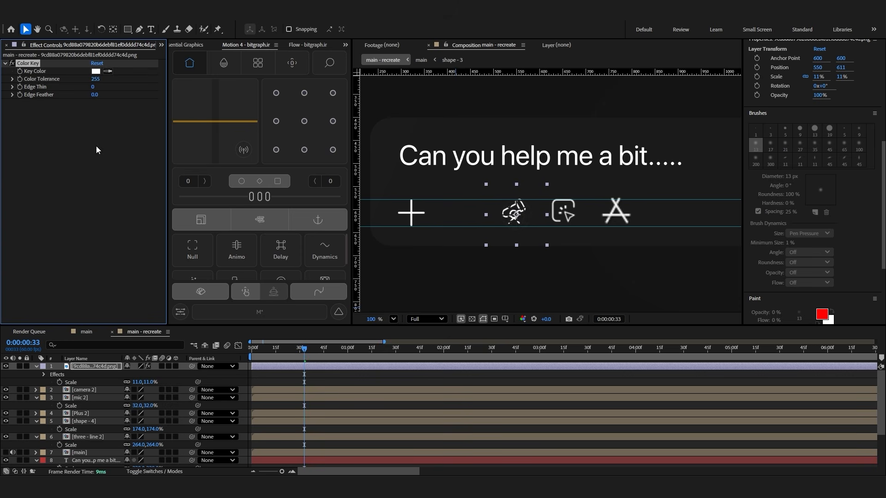
key("ctrl+space")
type("fill")
key("Return")
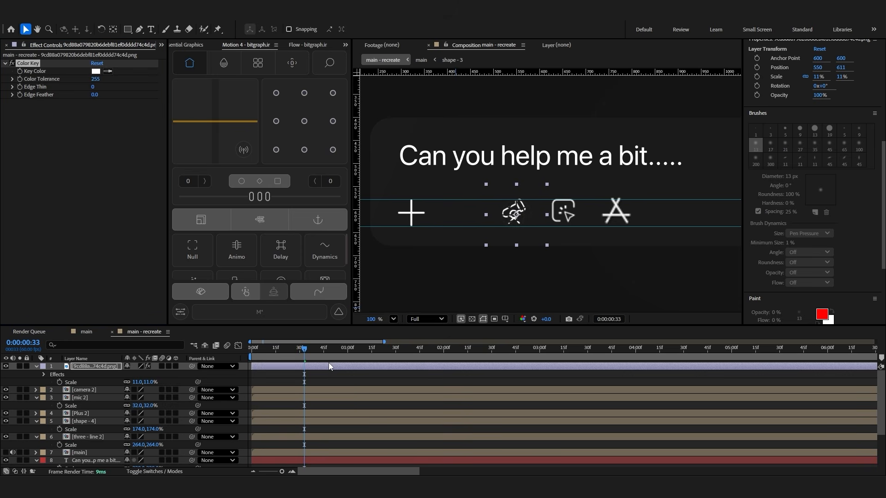
left_click(96, 126)
left_click(339, 176)
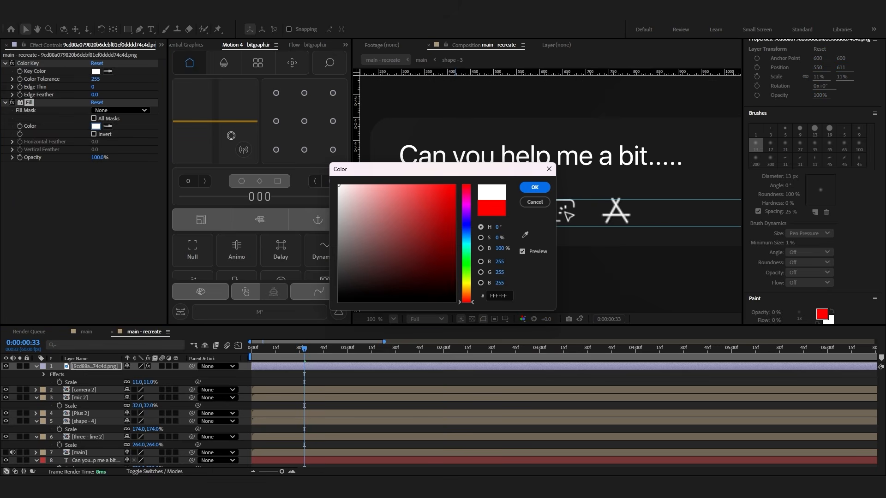
left_click(534, 186)
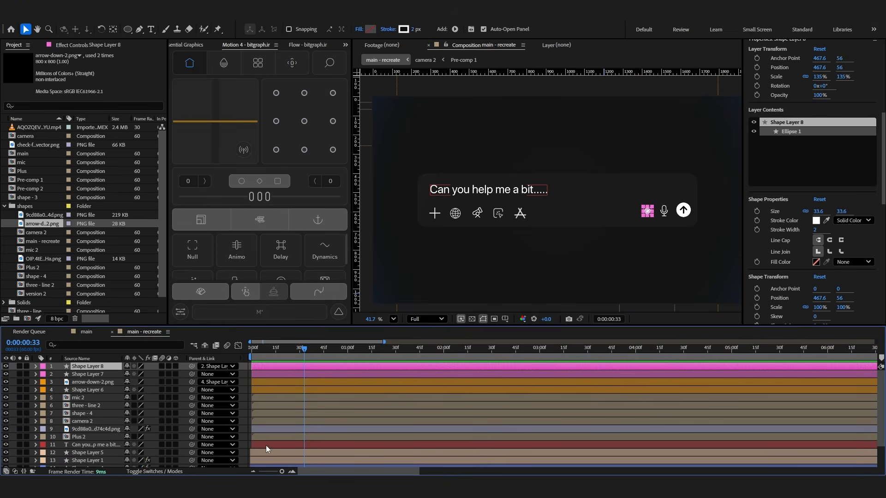
Change the label colour of the prompt box's Shape Layer 1 to yellow
left_click(270, 448, "shift")
scroll(254, 440, "down", 2)
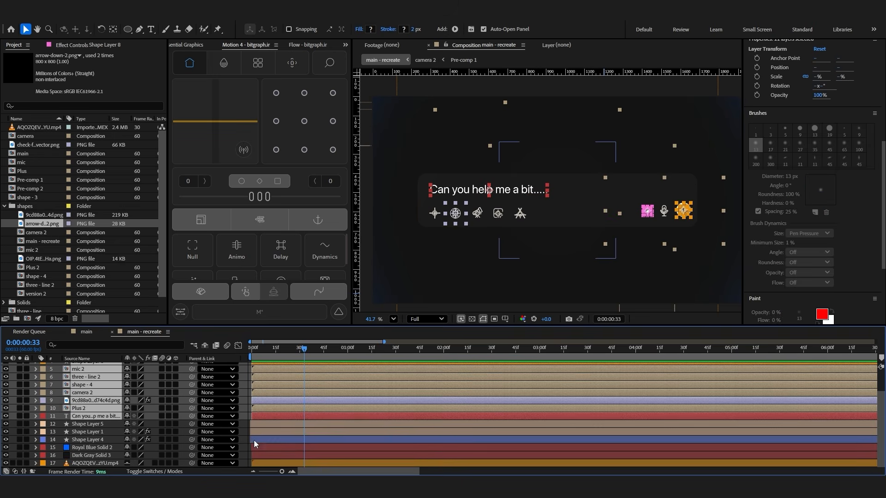
left_click(282, 440)
left_click(84, 432)
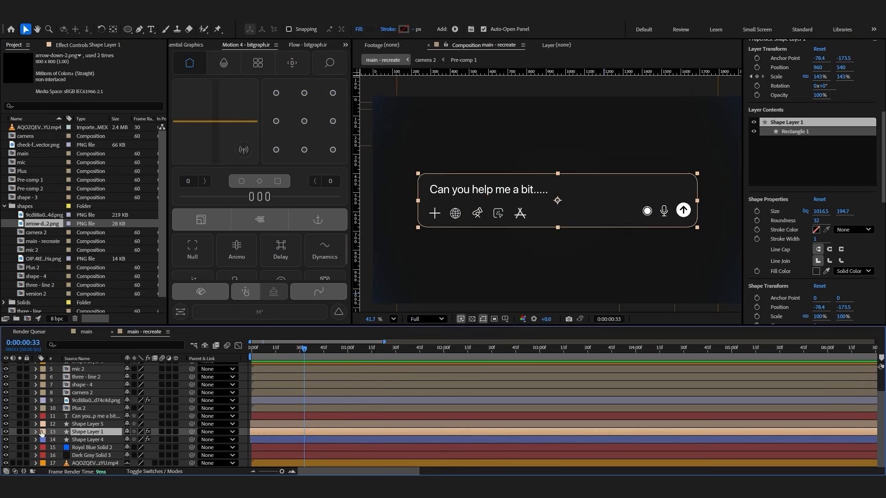
left_click(44, 433)
left_click(65, 287)
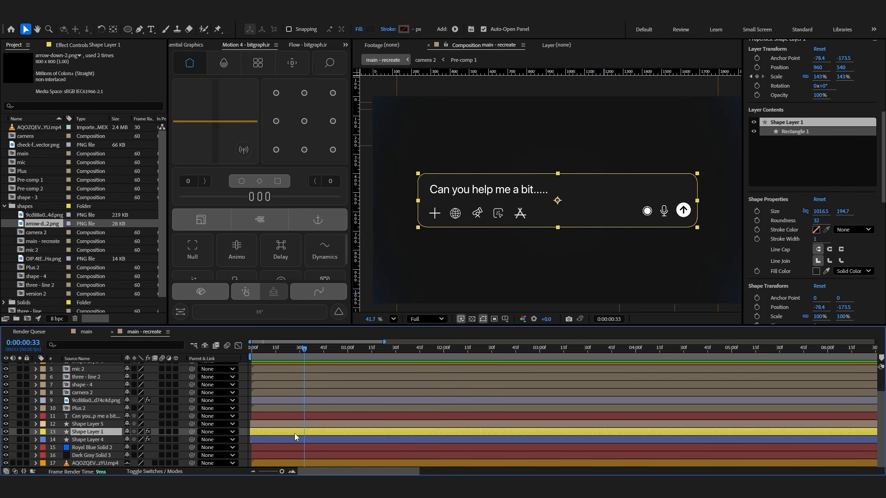
Test moving the white dot on Shape Layer 7 together with its ring, undo the move, and inspect the arrow button's layers
scroll(161, 432, "up", 2)
left_click(87, 374)
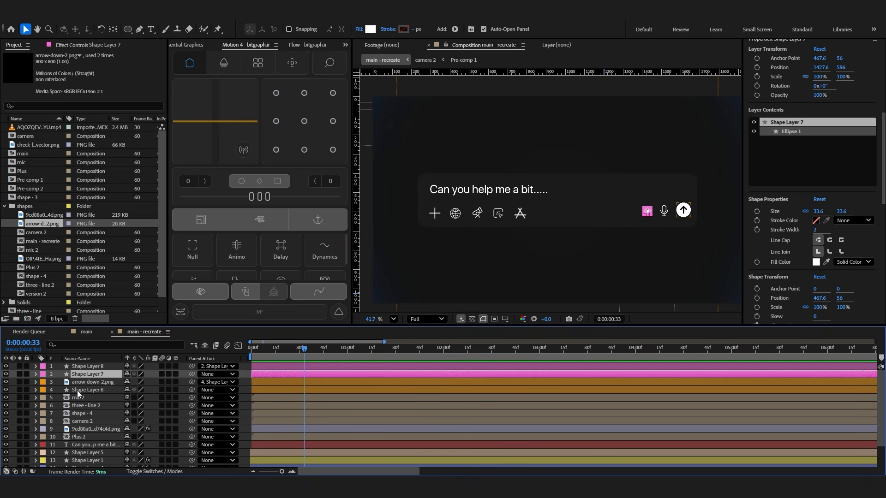
scroll(689, 221, "up", 4)
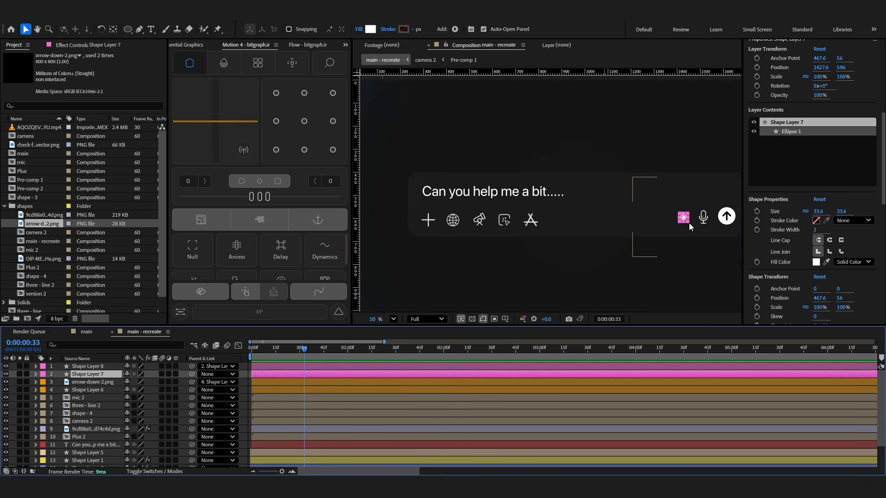
scroll(589, 211, "up", 5)
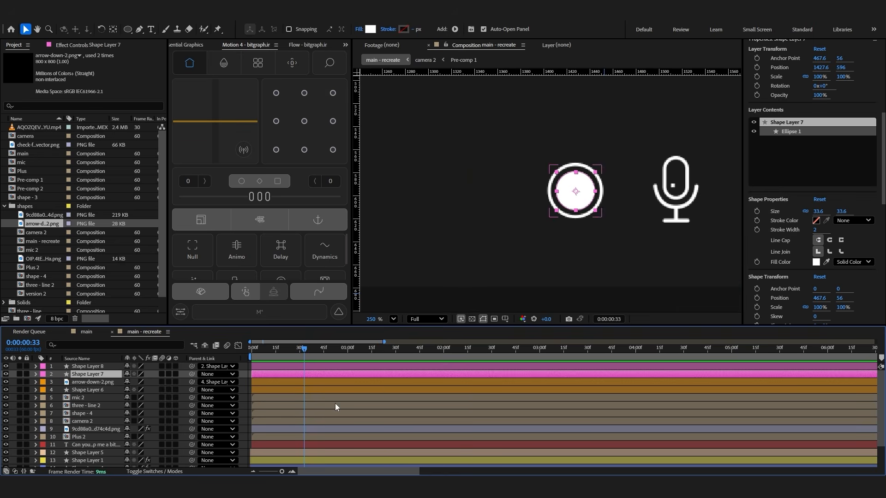
left_click(275, 370)
left_click(322, 375)
left_click_drag(588, 195, 449, 195)
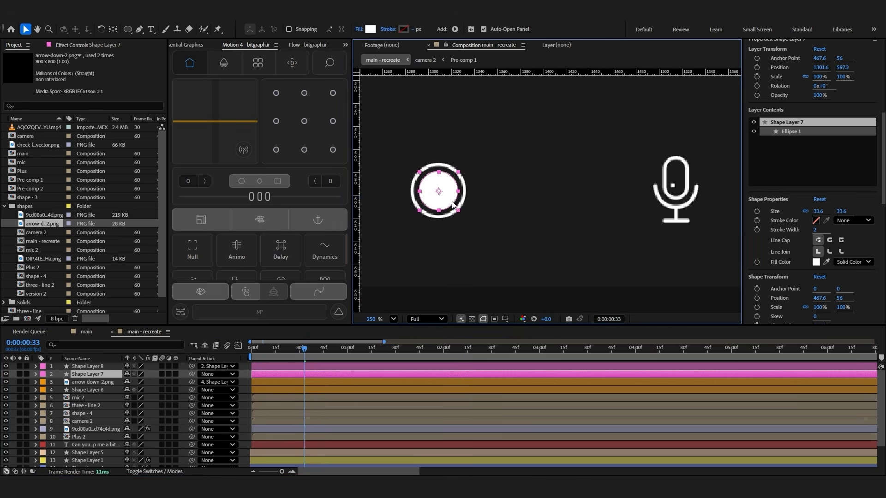
key("ctrl+z")
scroll(643, 233, "down", 3)
scroll(643, 233, "down", 2)
scroll(677, 200, "up", 5)
left_click(555, 232)
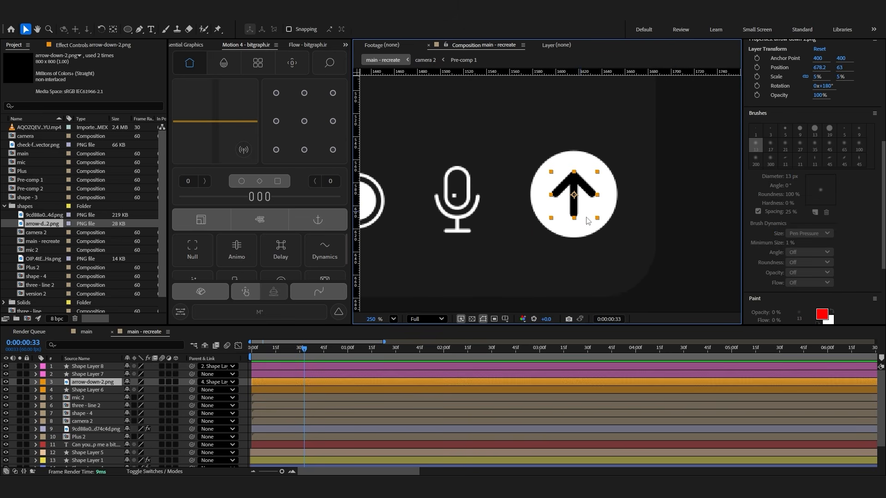
left_click(578, 231)
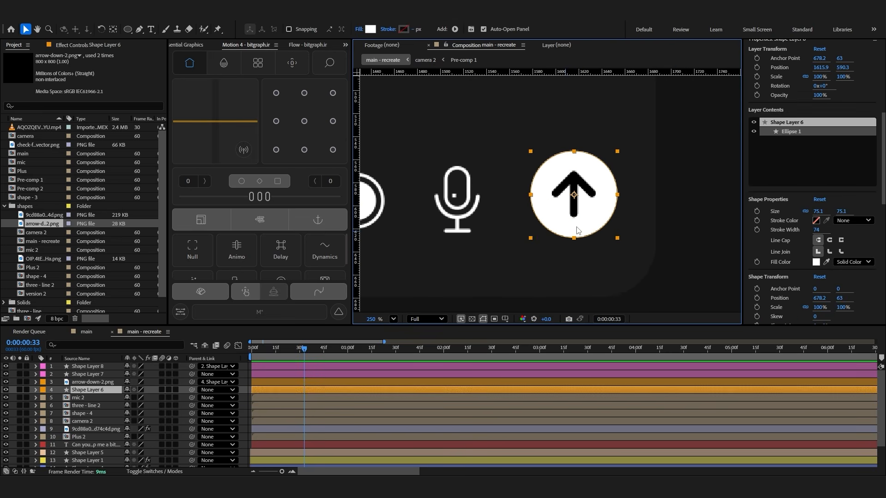
Parent Shape Layers 7 and 6, all the icon layers and the prompt text to Shape Layer 1, and preview the scale-in
left_click(87, 374)
left_click(84, 390, "ctrl")
left_click(84, 398, "ctrl")
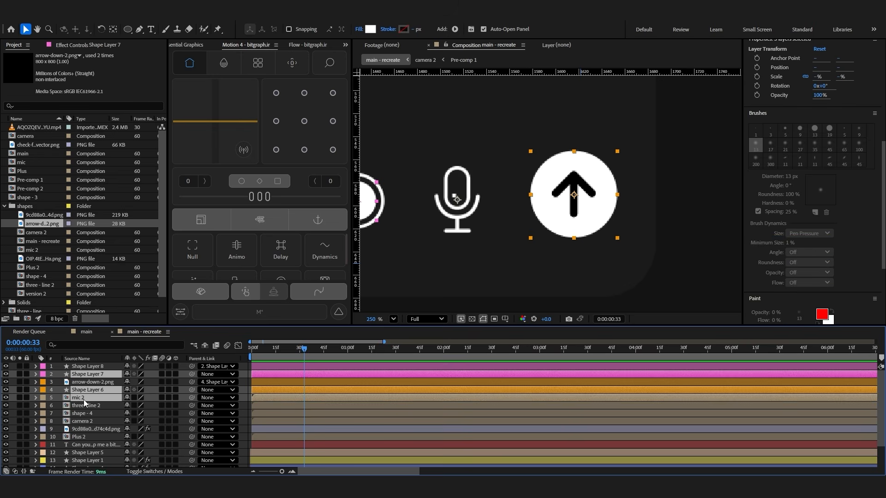
left_click(85, 405, "ctrl")
left_click(86, 413, "ctrl")
left_click(83, 421, "ctrl")
left_click(82, 429, "ctrl")
left_click(83, 437, "ctrl")
scroll(83, 438, "down", 2)
left_click_drag(192, 418, 87, 433)
scroll(499, 223, "down", 5)
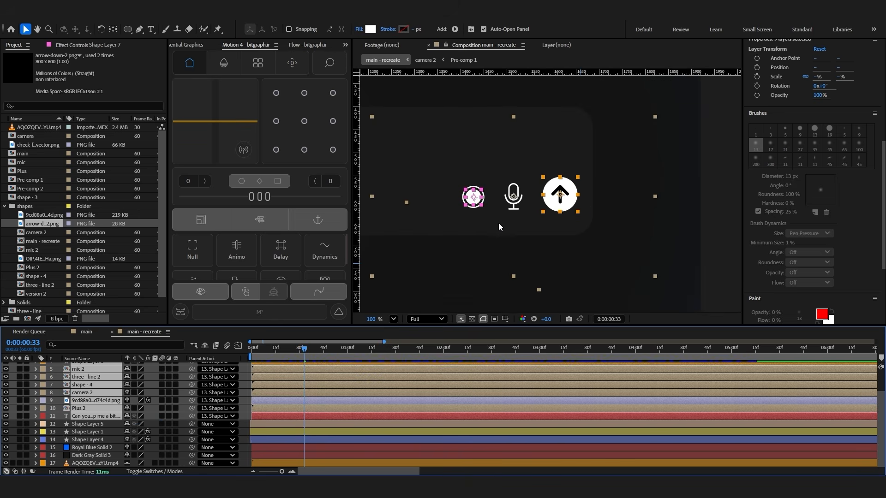
key("space")
scroll(474, 223, "down", 3)
scroll(83, 415, "up", 1)
Turn on Collapse Transformations for the Plus 2, camera 2, shape - 4, three - line 2 and mic 2 layers
left_click(79, 432)
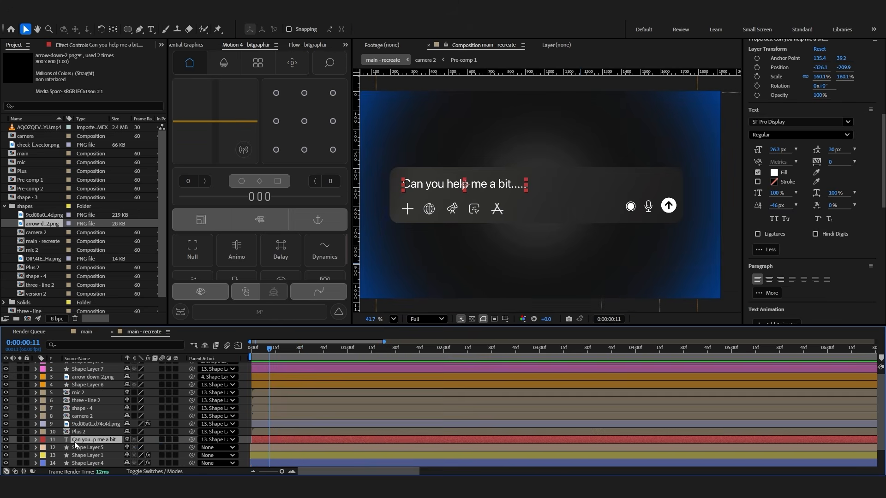
left_click(80, 416, "ctrl")
left_click(79, 409, "ctrl")
left_click(80, 400, "ctrl")
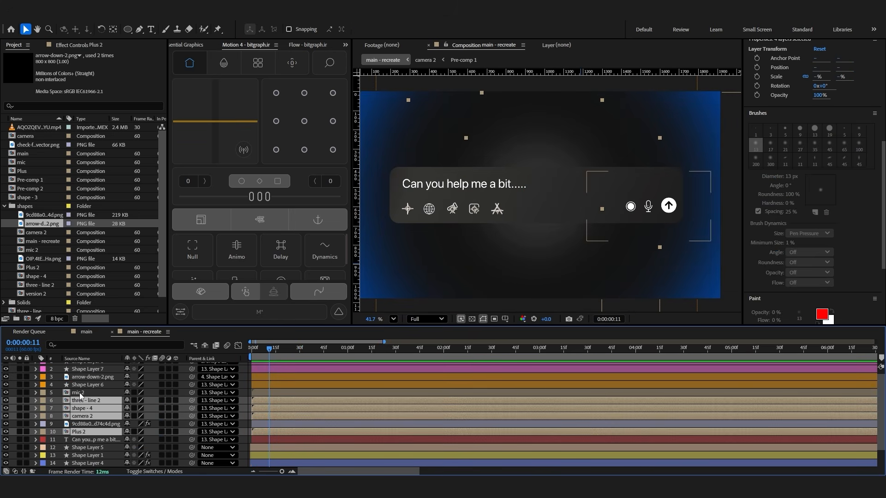
left_click(79, 393, "ctrl")
left_click(134, 392)
left_click(294, 426)
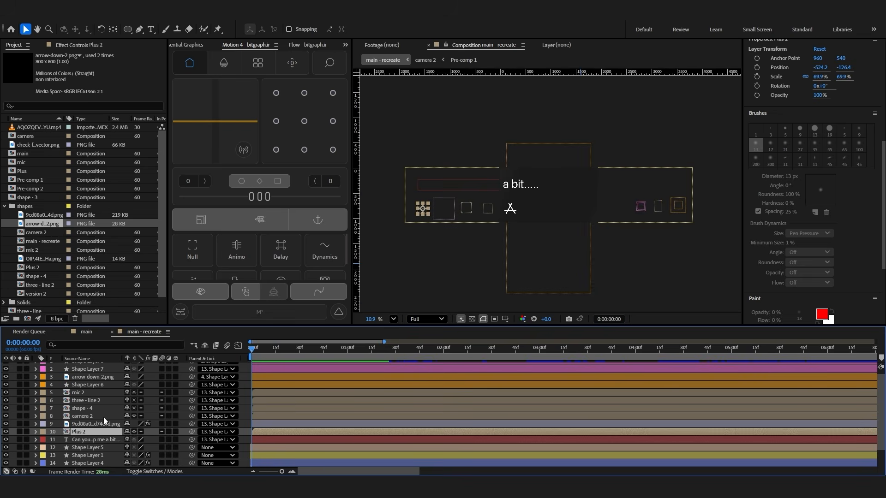
Keyframe Position on the icon and button layers at 0:00:00:00 and 0:00:00:05, with their starting positions shifted downward
scroll(105, 420, "up", 1)
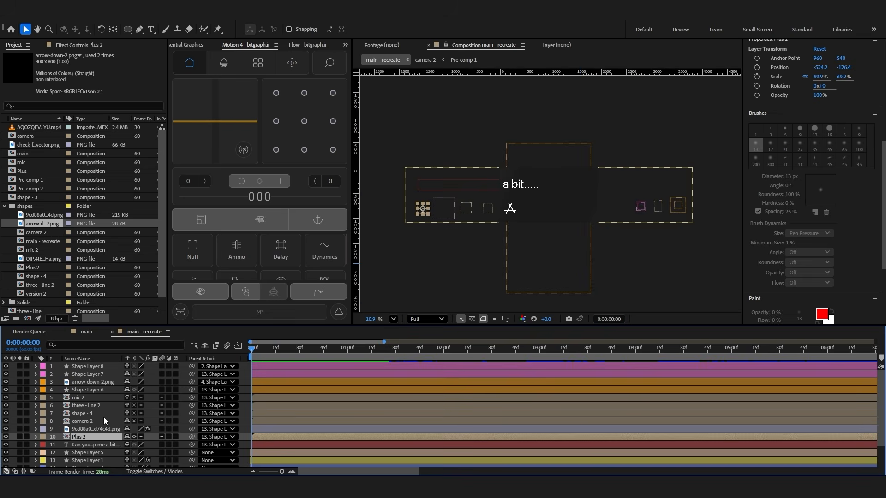
left_click(83, 392, "shift")
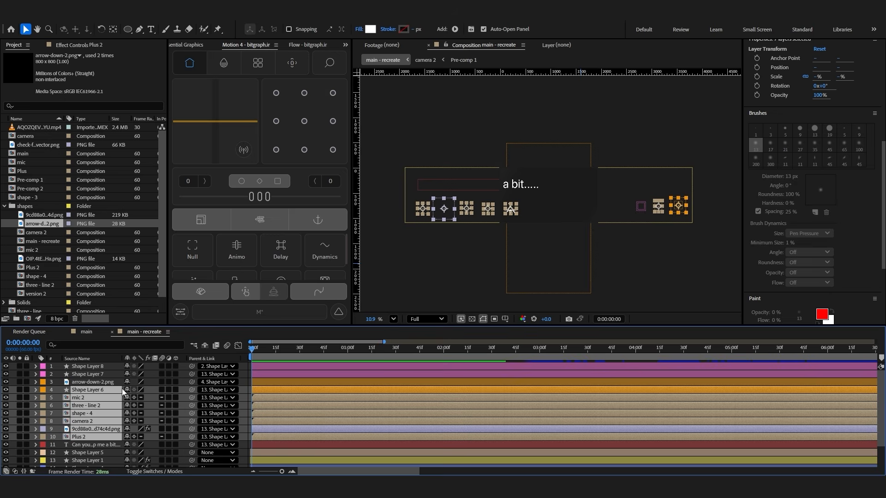
left_click(81, 383, "ctrl")
left_click(88, 383, "ctrl")
left_click(96, 376, "ctrl")
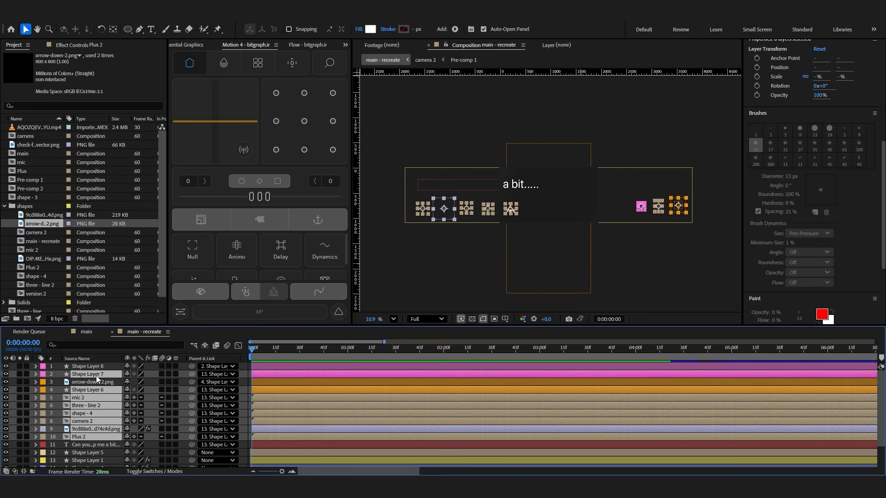
key("p")
left_click(60, 378)
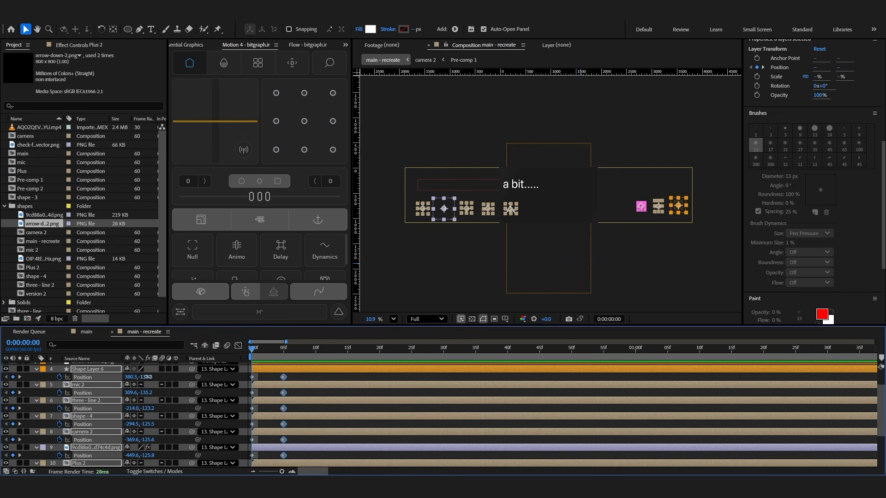
left_click_drag(148, 378, 176, 376)
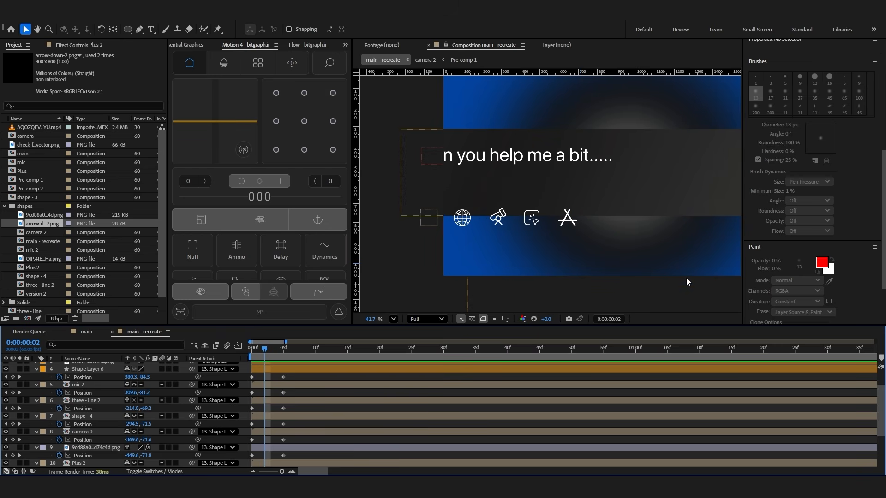
Set Shape Layer 1 as the track matte for the icon and button layers and make Shape Layer 1 visible again
left_click(672, 264)
scroll(82, 409, "down", 3)
scroll(83, 411, "down", 3)
scroll(84, 421, "up", 1)
left_click(81, 424)
scroll(83, 420, "up", 3)
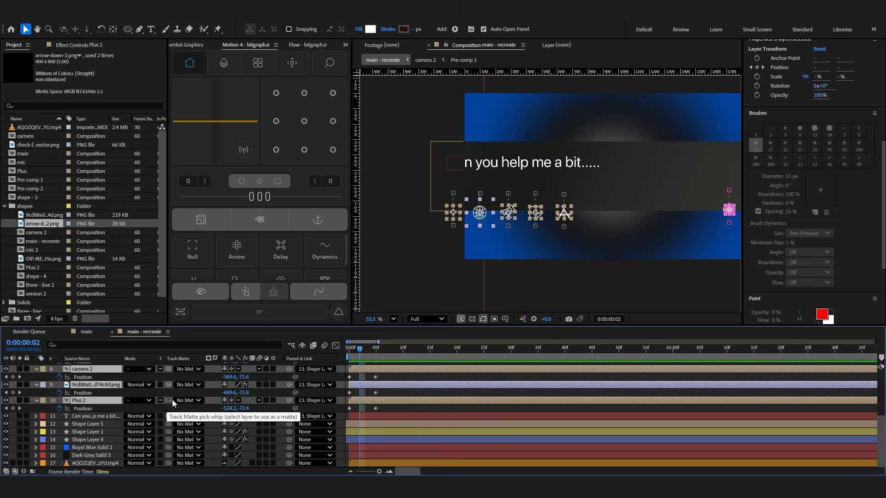
left_click_drag(169, 401, 87, 432)
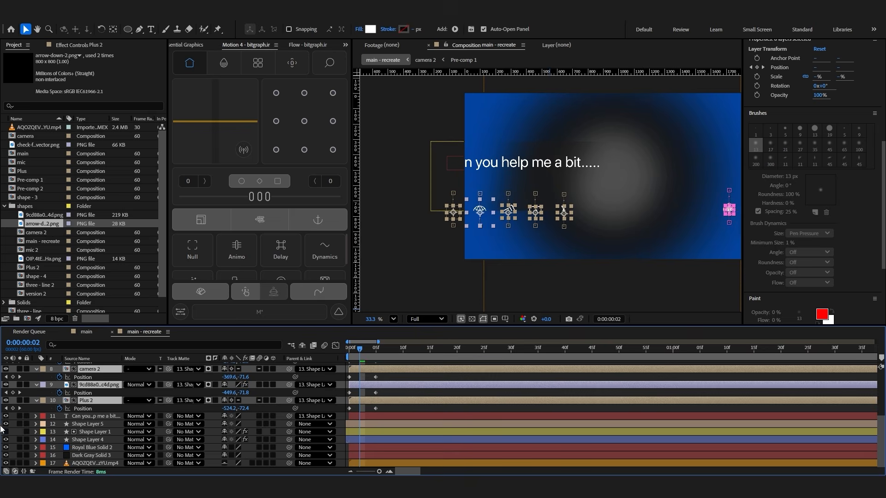
left_click(389, 408)
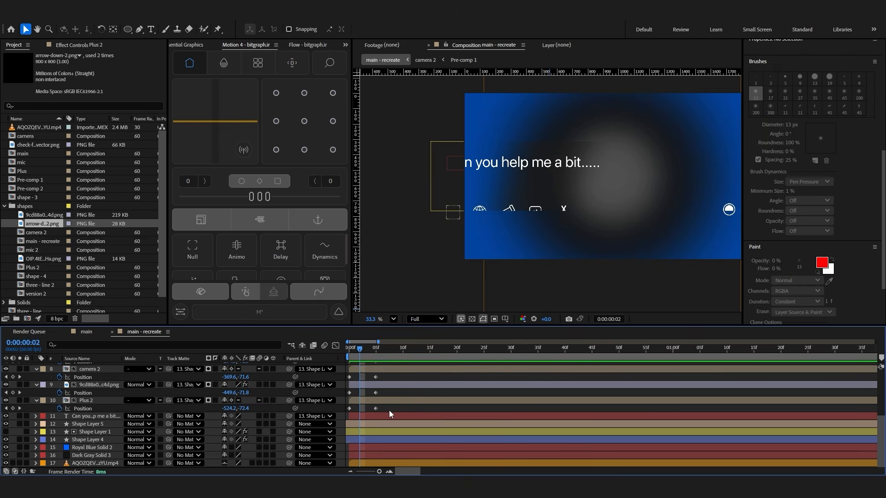
left_click(7, 432)
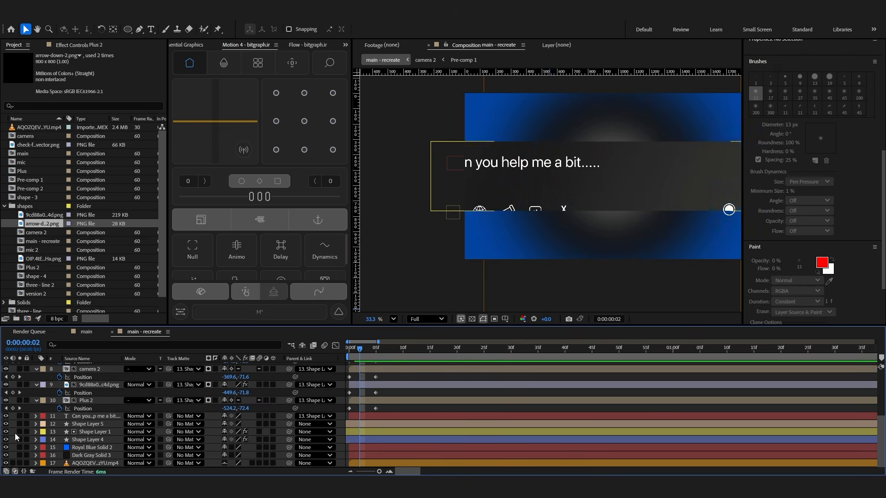
Paste the bounce expression with amp .04, freq 1.8 and decay 3 onto the Plus 2 layer's Position
left_click(59, 409, "alt")
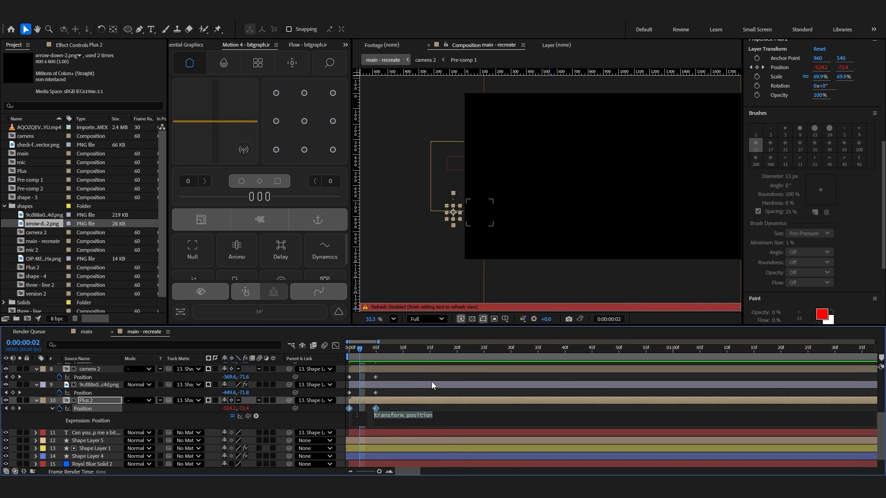
key("ctrl+v")
left_click(409, 393)
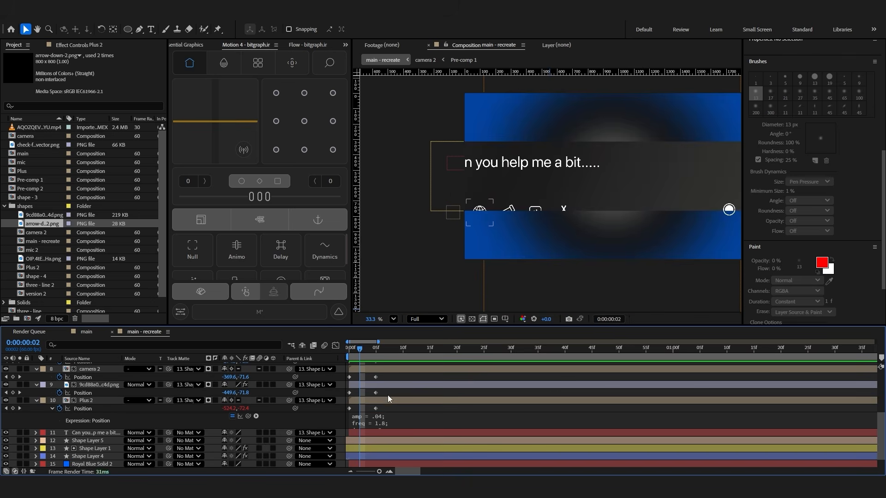
Paste the same bounce expression onto the Position of the globe, camera 2, shape - 4, three - line 2, mic 2 and Shape Layers 6 and 7
left_click(58, 394)
scroll(53, 406, "up", 3)
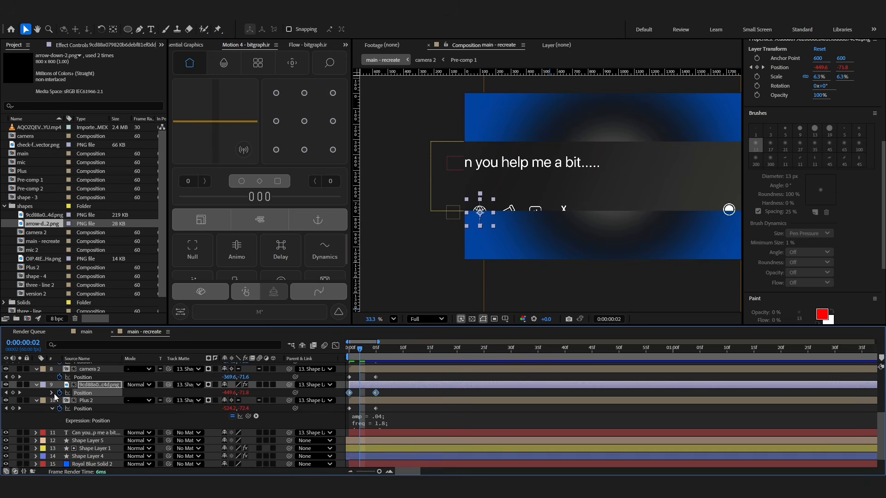
left_click(54, 424)
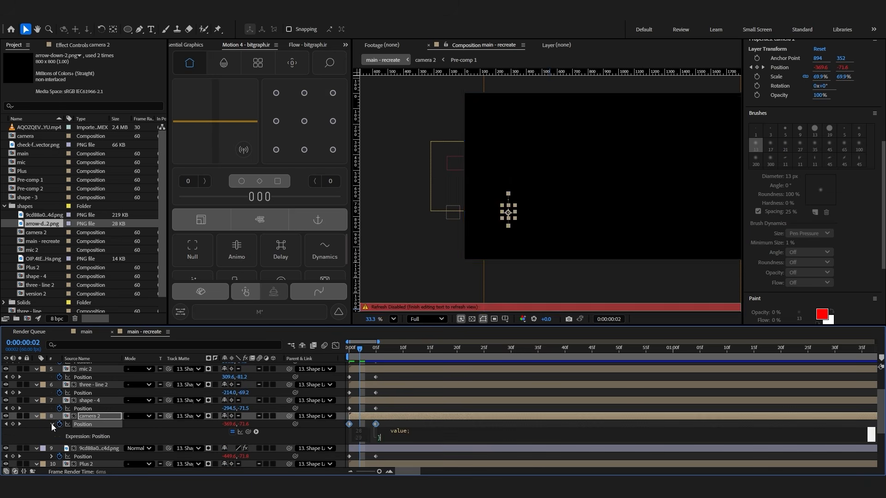
left_click(58, 408)
left_click(59, 393)
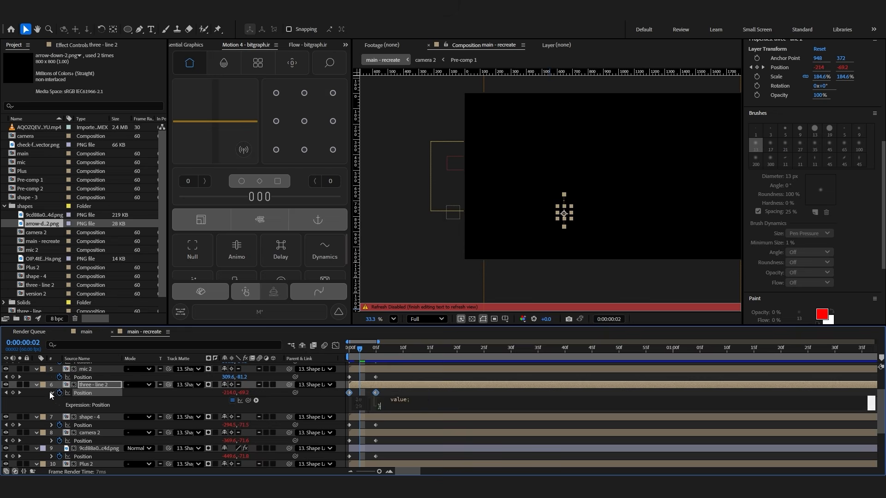
scroll(46, 401, "up", 3)
left_click(51, 421)
left_click(58, 407, "alt")
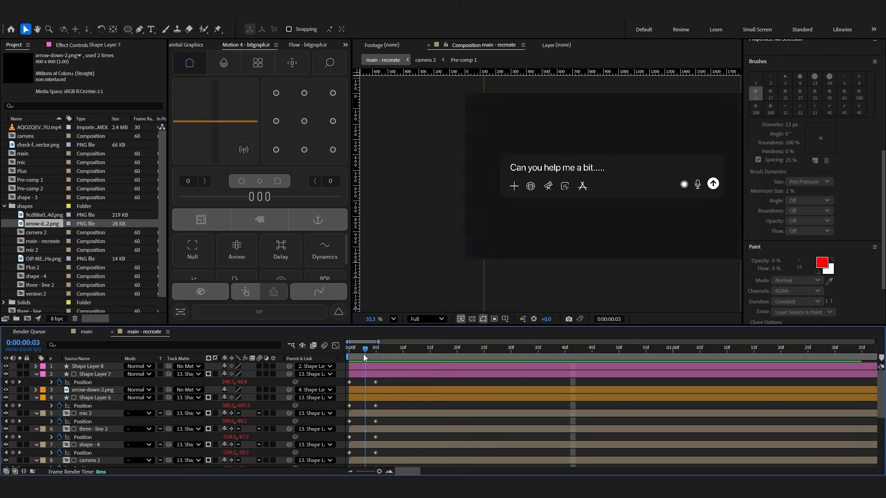
Preview the bounce up to 0:00:00:19 and open the Position expression of Shape Layer 7
left_click_drag(364, 352, 451, 369)
key("space")
key("space")
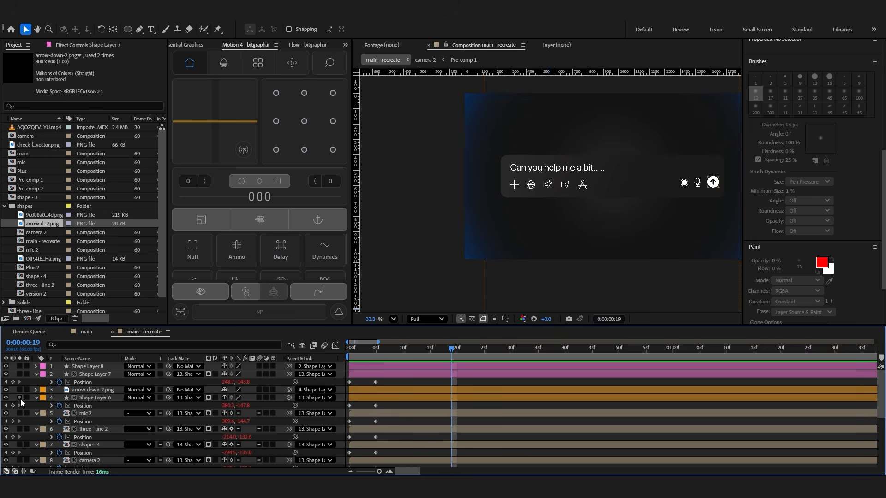
left_click(52, 383)
left_click(386, 394)
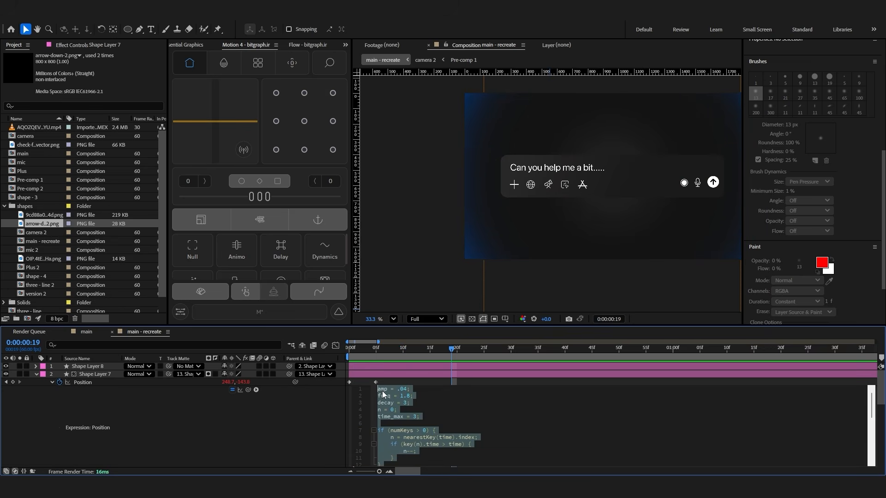
Set amp to .03 and freq to 1.3 in Shape Layer 7's Position expression and collapse its properties
left_click(409, 390)
type("3")
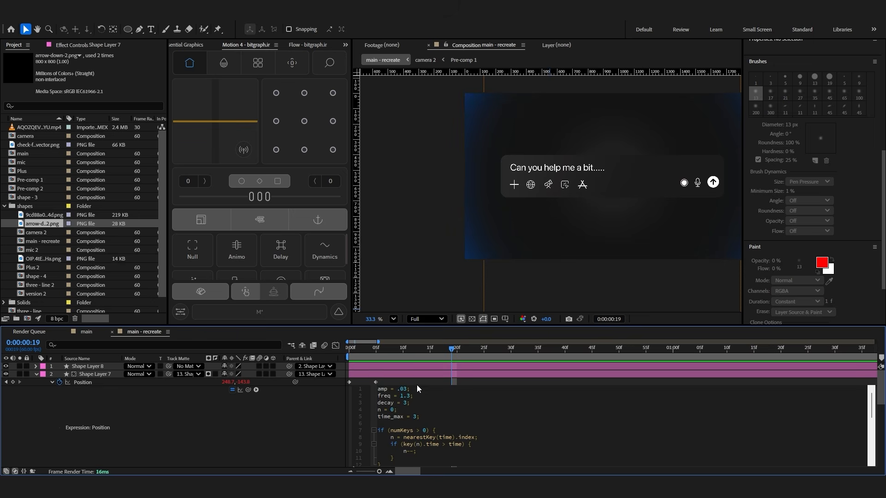
key("ctrl+a")
left_click(53, 383)
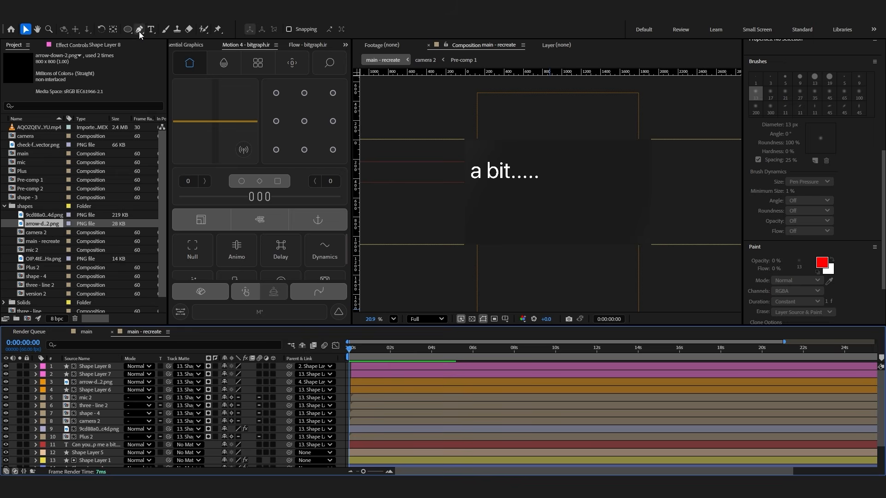
Draw a rectangle about 320 by 81 px near the composition's upper-right corner and fill it with blue
left_click_drag(128, 29, 141, 37)
left_click_drag(643, 156, 612, 149)
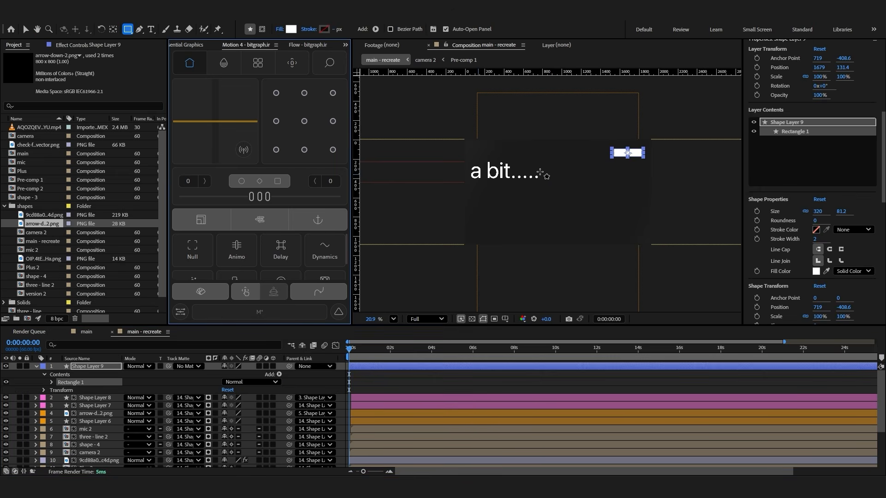
left_click(303, 122)
key("ctrl+v")
left_click(533, 190)
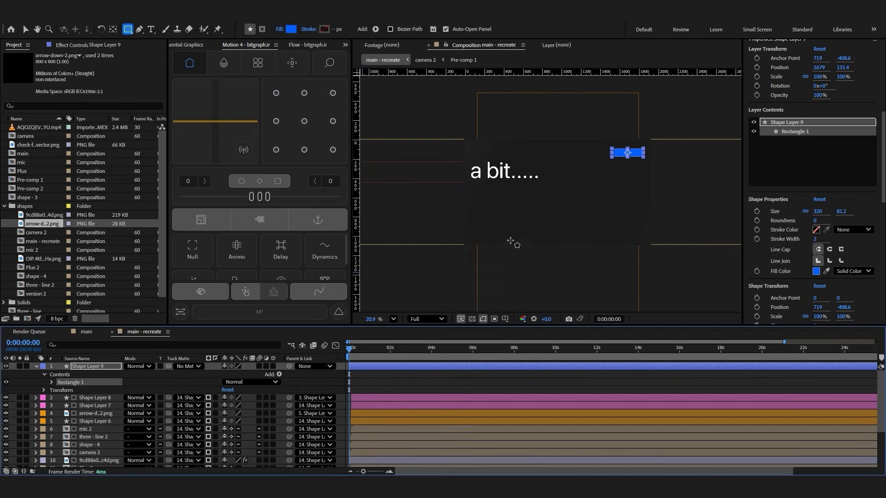
Keyframe the blue rectangle's Position at 0:00:00:00 and move it to the start of the prompt text at 0:00:00:38
key("v")
scroll(514, 243, "down", 1)
left_click(143, 363)
key("alt+shift+p")
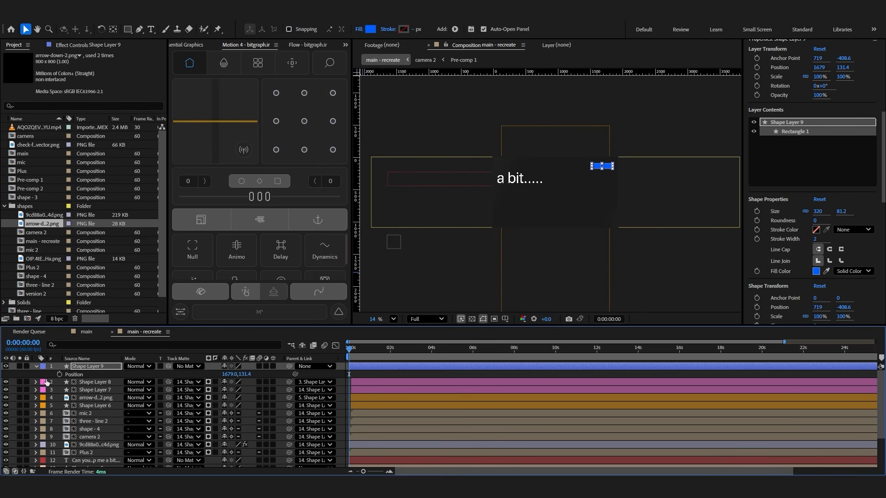
mouse_move(372, 355)
left_mouse_down()
mouse_move(384, 354)
mouse_move(351, 360)
mouse_move(363, 355)
left_mouse_up()
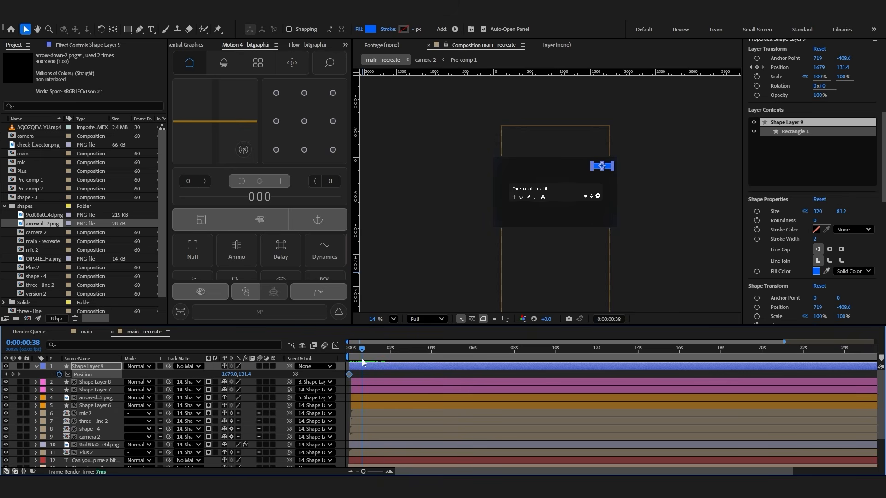
scroll(550, 194, "up", 3)
left_click_drag(642, 141, 476, 189)
scroll(475, 187, "up", 3)
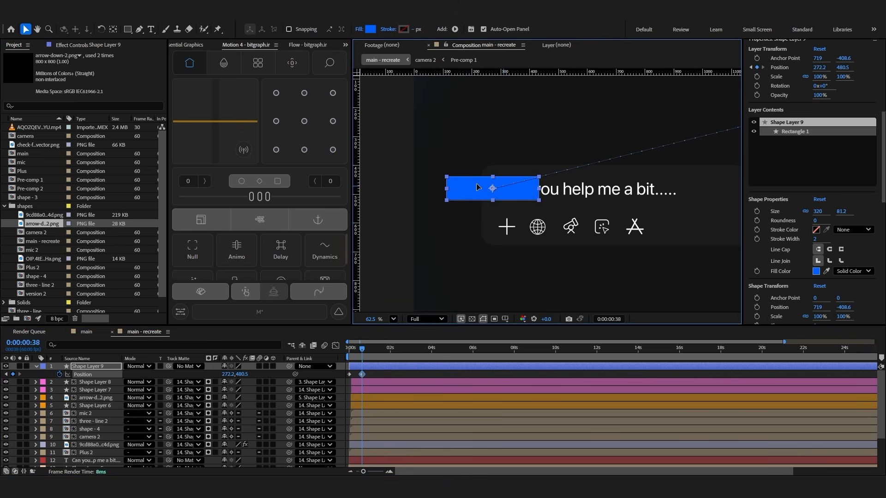
Move the rectangle to 1673.8, 63.4 at 0:00:00:00 and resize it to 237 by 54.2 with unlinked proportions
scroll(578, 194, "down", 5)
key("Home")
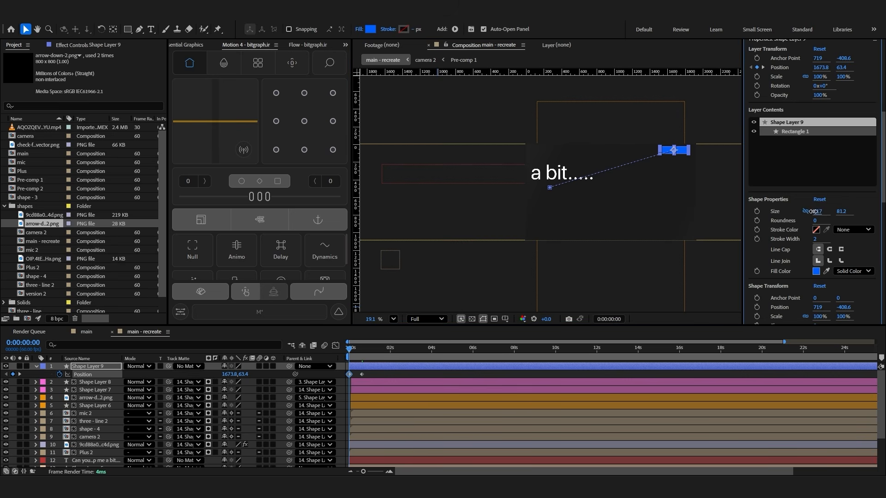
scroll(655, 209, "up", 3)
left_click_drag(841, 212, 828, 214)
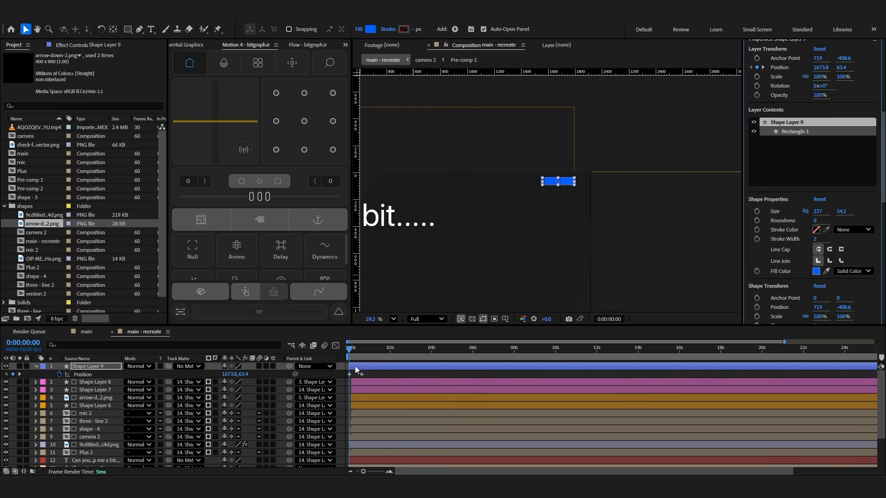
left_click(362, 353)
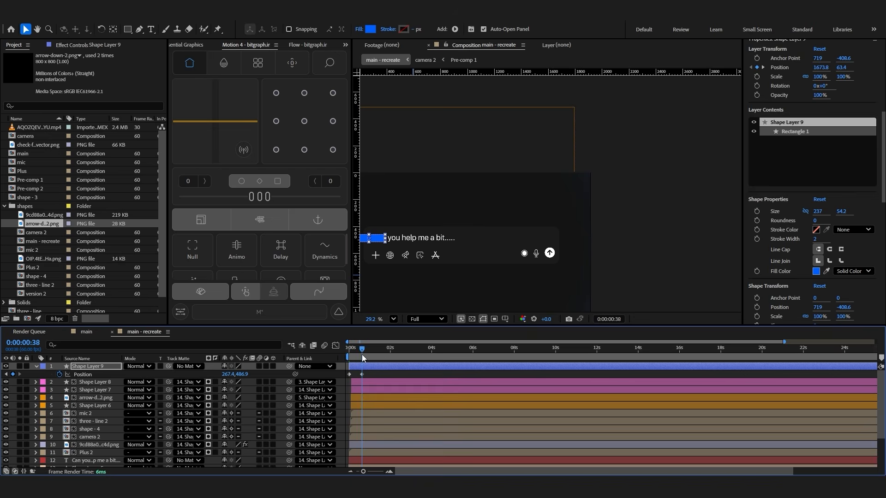
left_click_drag(378, 228, 526, 206)
scroll(525, 208, "up", 4)
left_click_drag(841, 212, 771, 225)
key("ctrl+z")
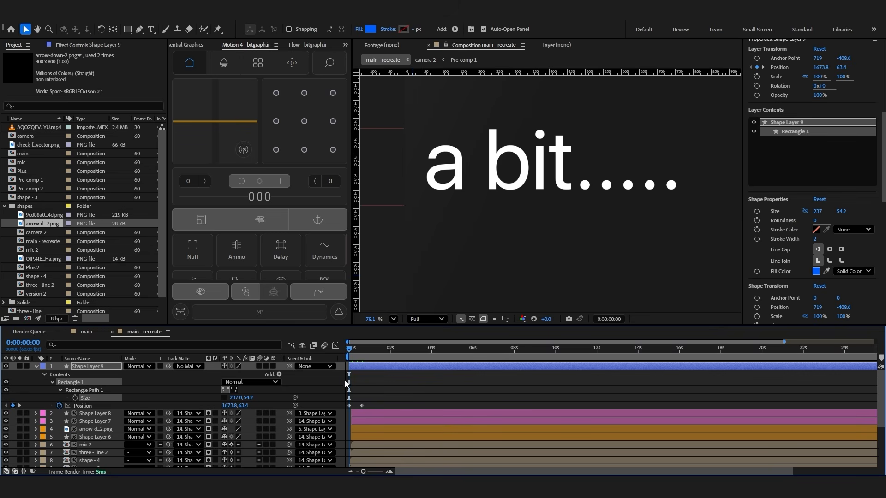
Keyframe the rectangle's Size at 0:00:00:00 and set its width to 4 at 0:00:00:38, keeping the height at 54.2
left_click(362, 351)
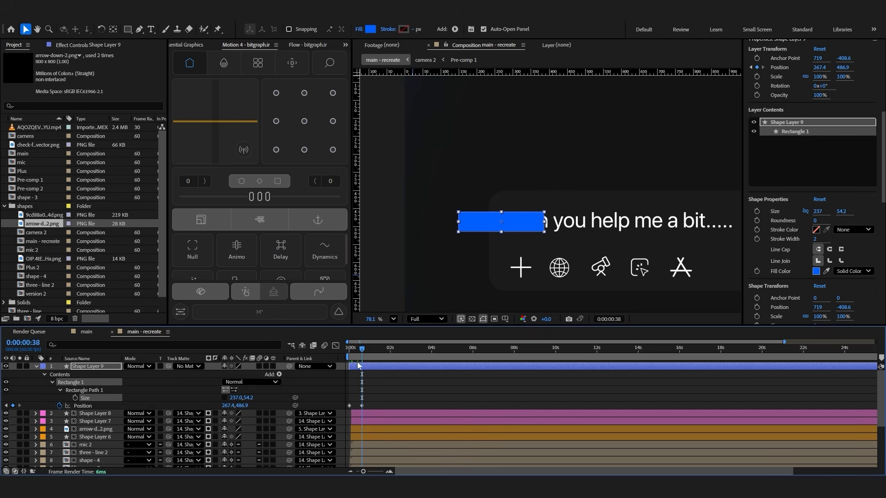
key("Home")
left_click(757, 211)
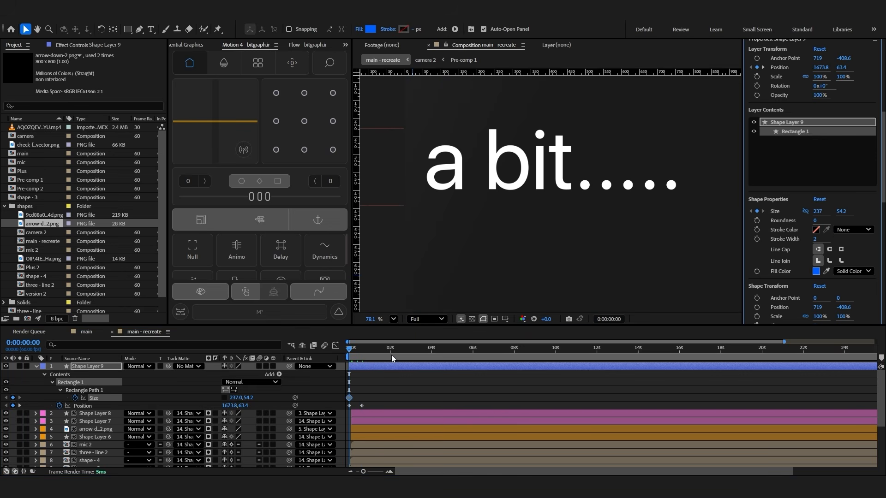
key("k")
left_click_drag(818, 217, 717, 221)
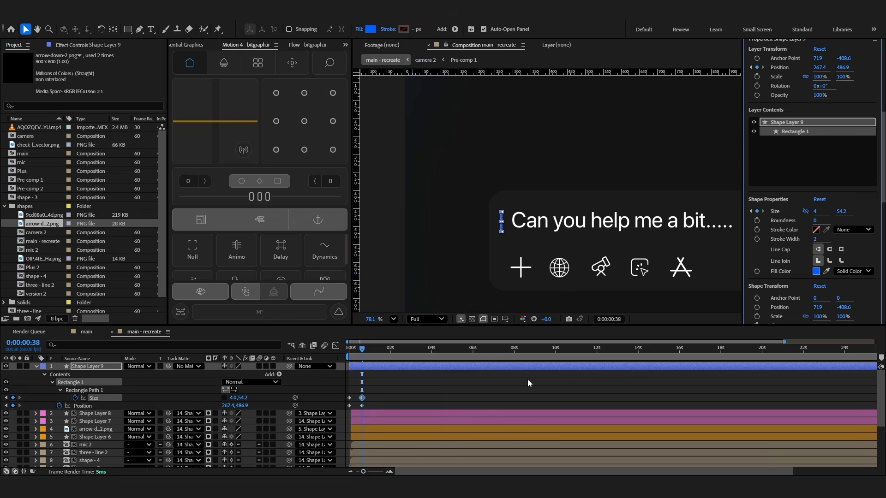
Bend the rectangle's motion path into a downward curve with the Pen tool, using handles at both Position keyframes
left_click(139, 31)
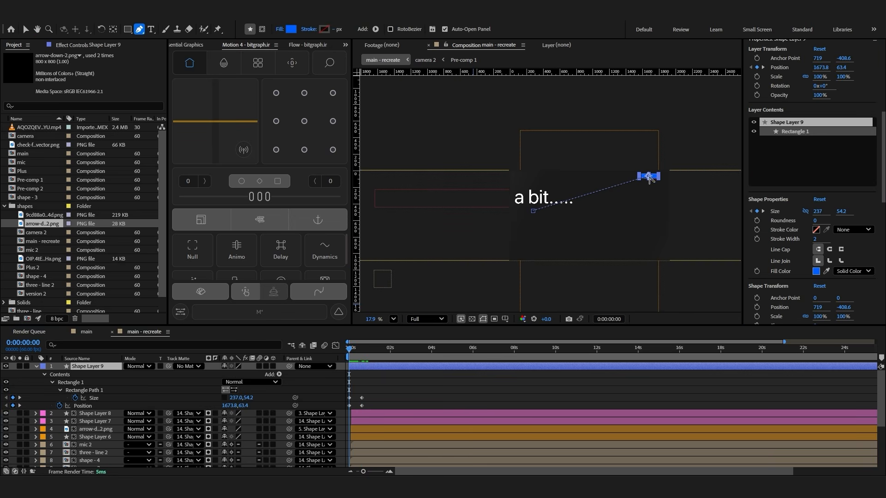
left_click_drag(649, 177, 632, 225)
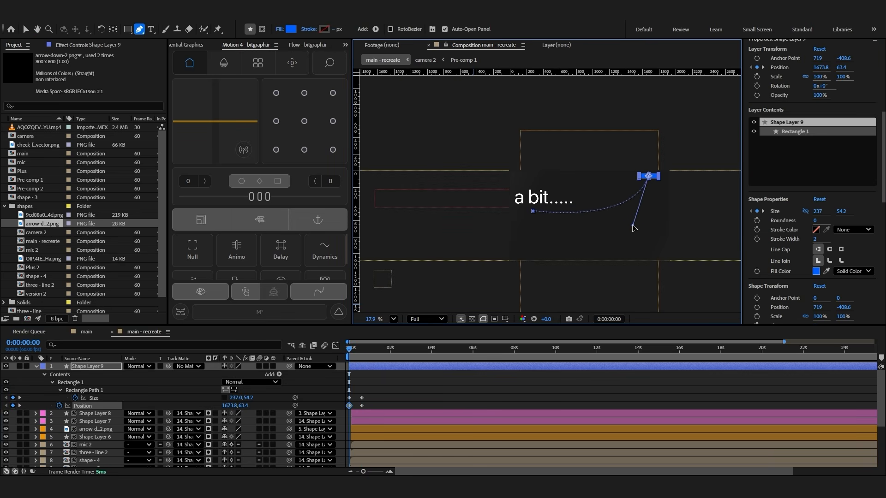
left_click_drag(633, 228, 634, 230)
left_click_drag(533, 211, 554, 211)
left_click_drag(553, 212, 596, 210)
Keyframe the rectangle's Rotation at -64° at 0:00:00:00 and 0° at 0:00:00:38
key("shift+r")
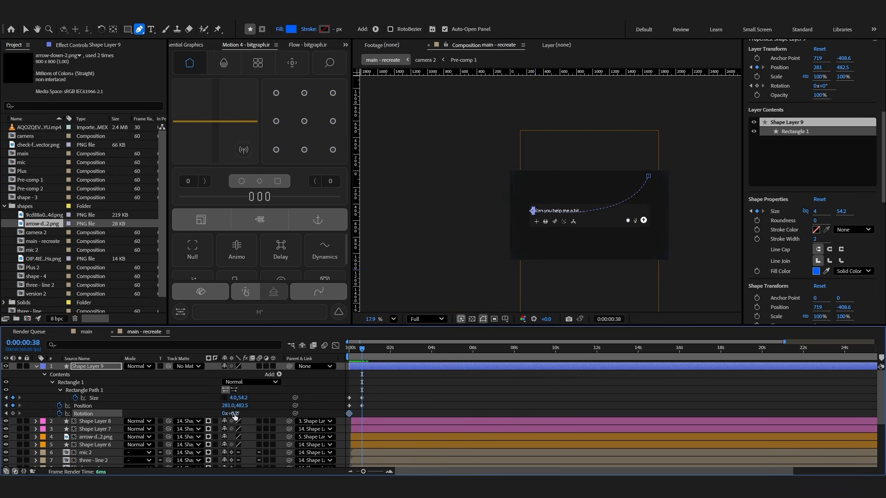
key("Home")
left_click(233, 413)
type("-64")
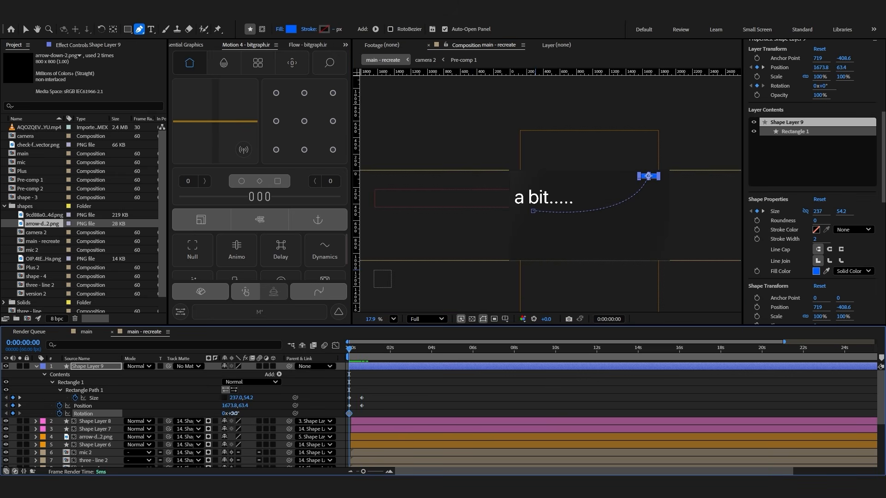
key("Return")
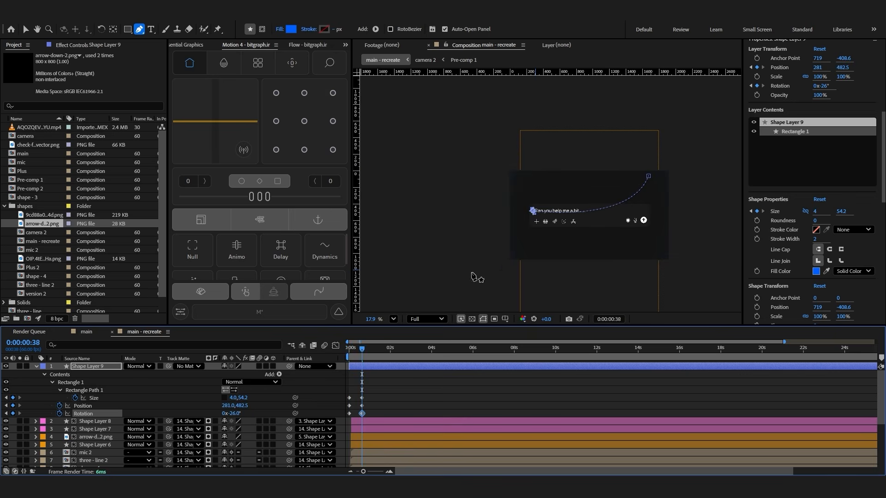
scroll(484, 277, "up", 5)
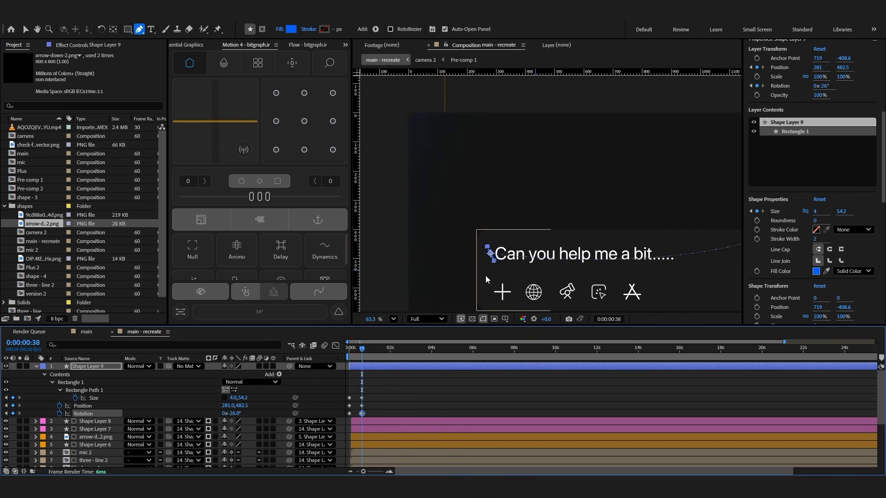
scroll(486, 279, "up", 3)
left_click_drag(233, 414, 243, 412)
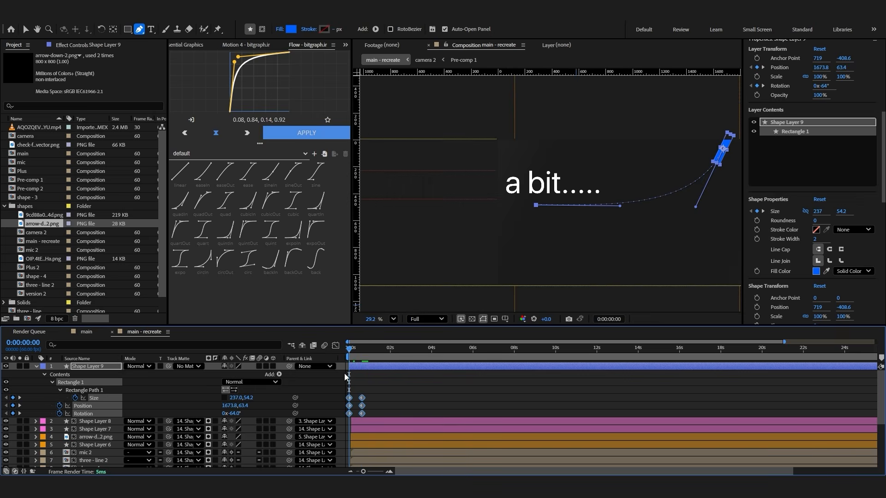
Apply the 0.08, 0.84, 0.14, 0.92 easing curve to the rectangle's Size, Position and Rotation keyframes
left_click(289, 138)
left_click(382, 393)
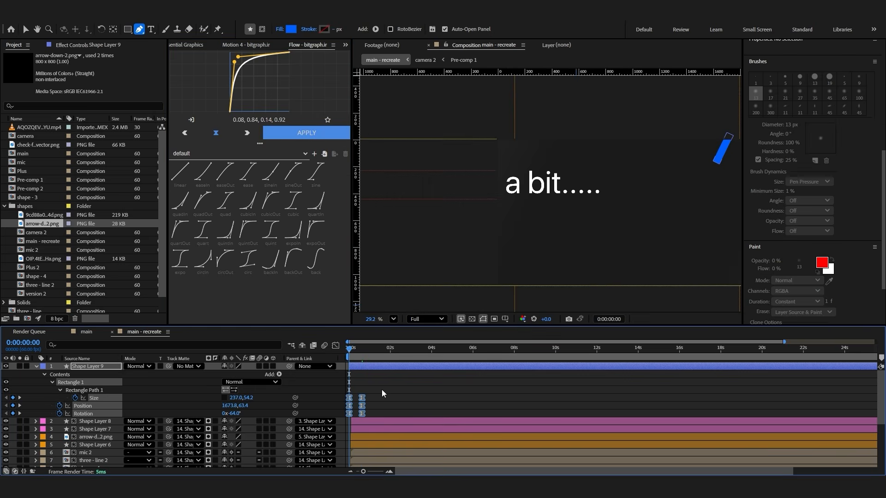
scroll(388, 406, "down", 4)
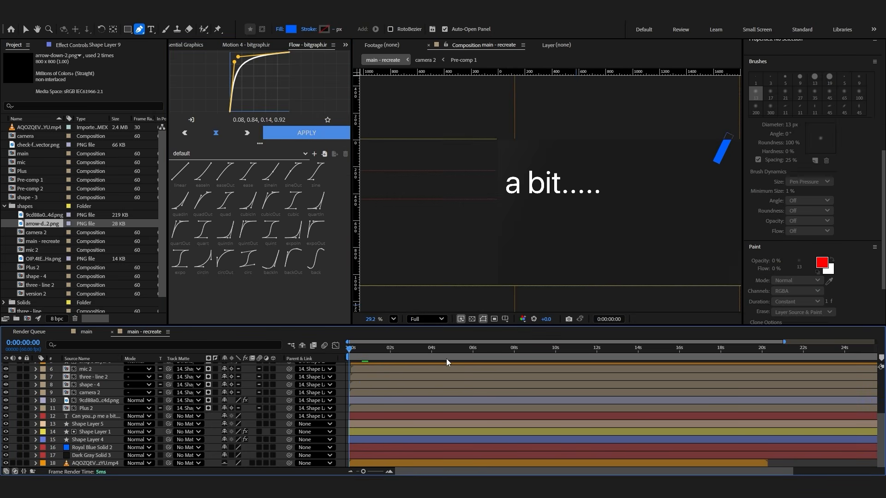
scroll(586, 205, "down", 1)
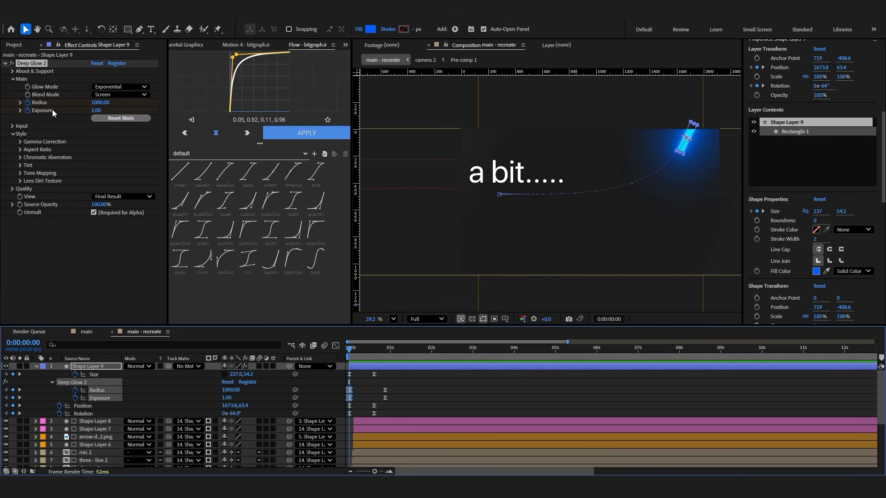
Ease the Deep Glow 2 Radius and Exposure keyframes with the curve 0.15, 0.75, 0.23, 0.85 and preview the animation from the start
left_click(384, 353)
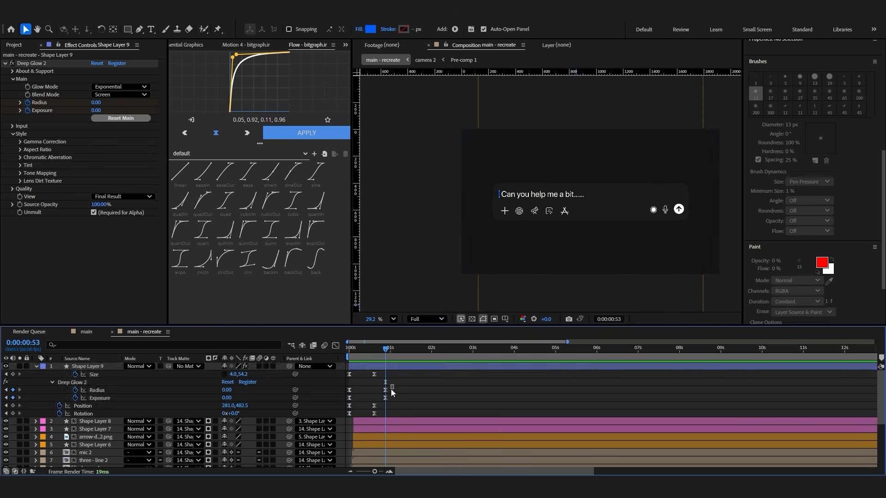
left_click_drag(391, 387, 344, 386)
left_click(199, 120)
left_click_drag(239, 63, 242, 66)
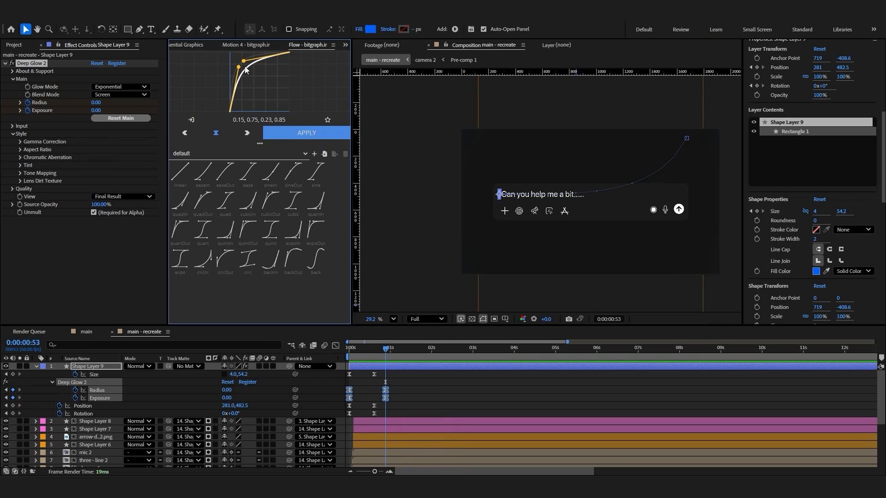
left_click(434, 400)
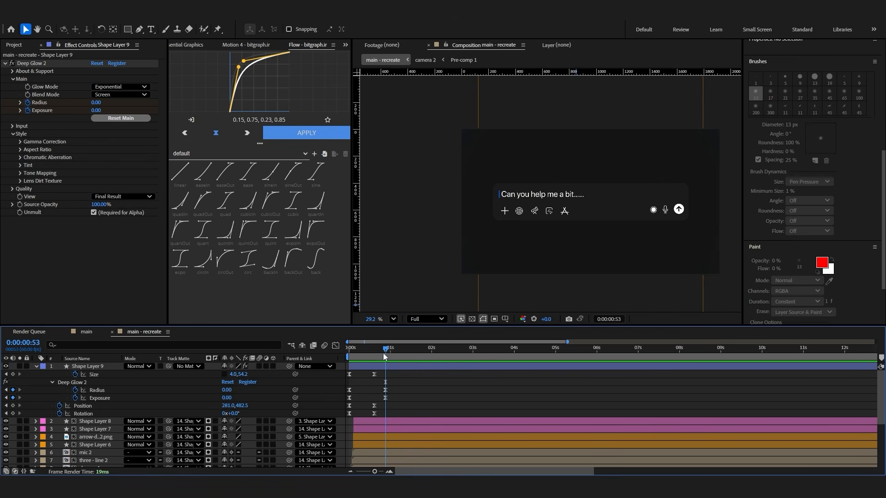
key("Home")
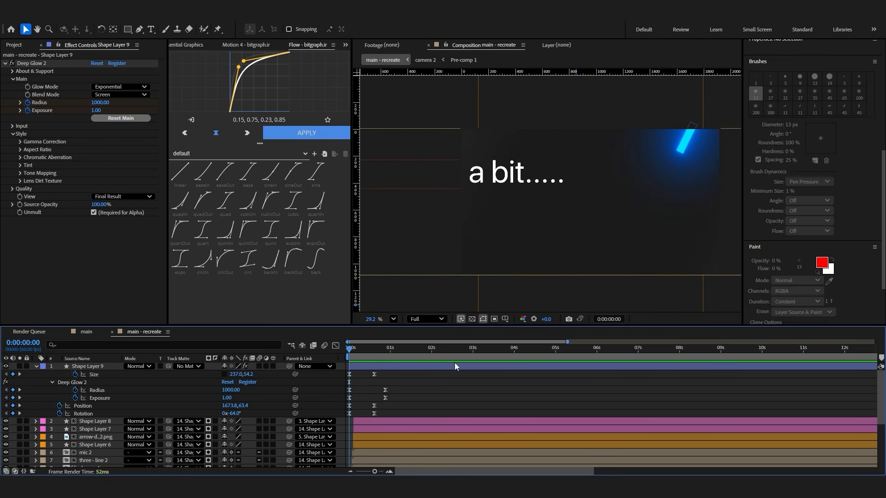
left_click_drag(347, 360, 382, 360)
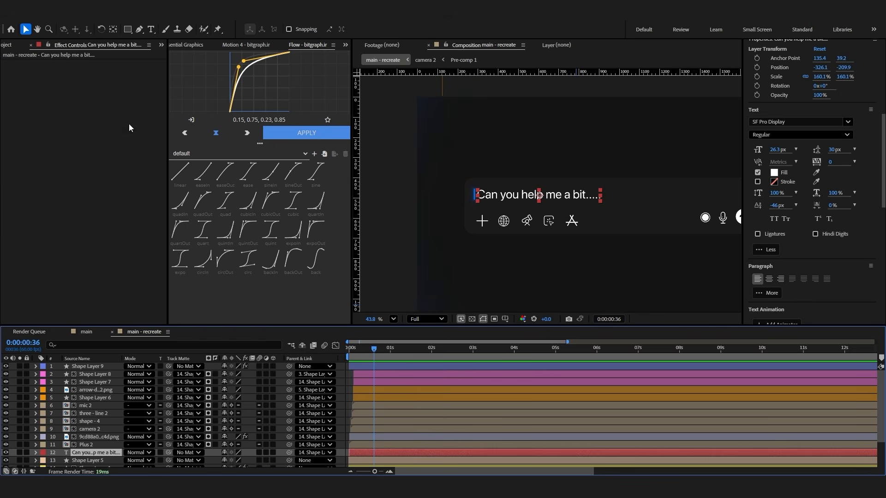
Split the prompt text into characters with TextExploder, deleting the original and ordering the layers Top to Bottom
left_click(194, 10)
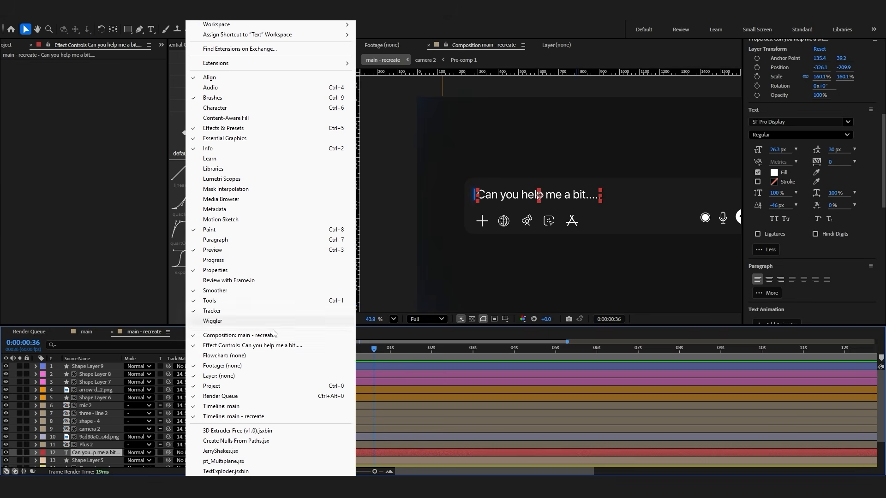
left_click(224, 472)
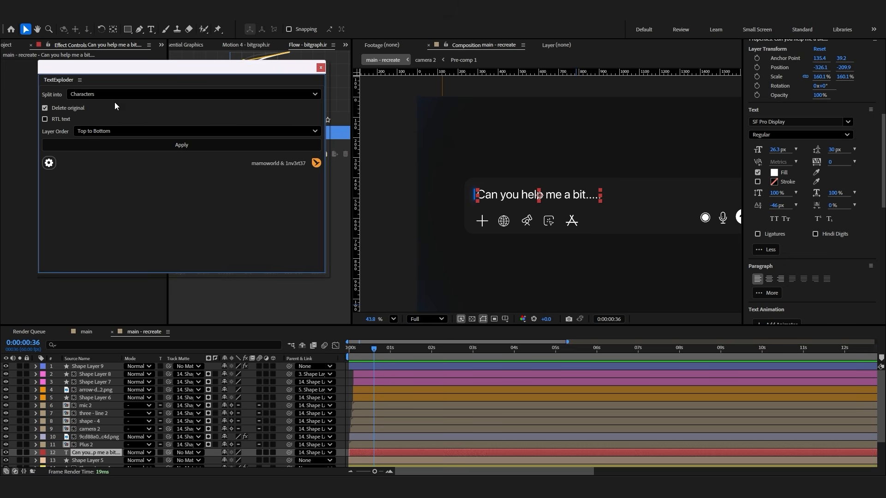
left_click(139, 145)
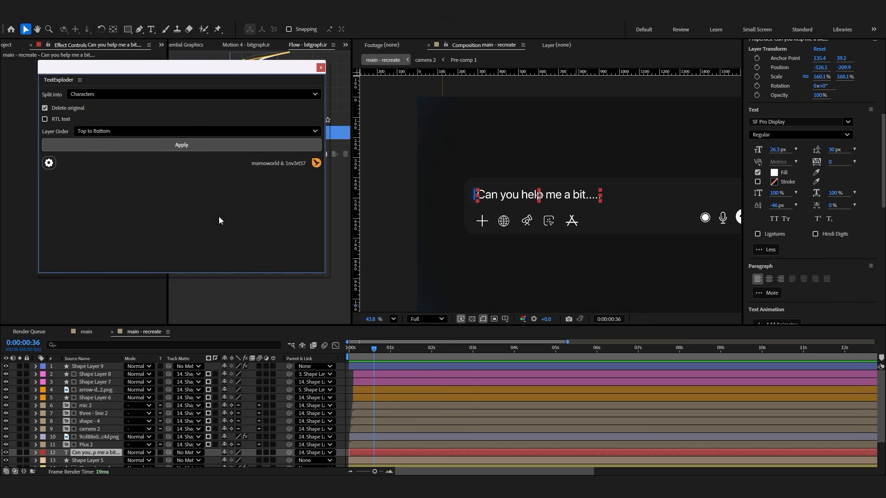
left_click(321, 68)
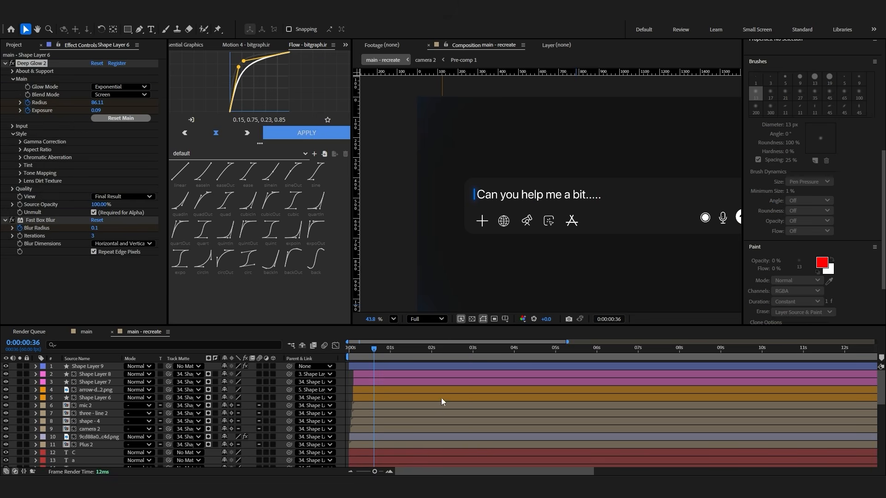
Select all the text character layers and centre their anchor points with Motion 4
scroll(441, 398, "down", 6)
left_click(409, 442)
scroll(409, 442, "down", 1)
left_click(360, 439)
scroll(360, 439, "up", 5)
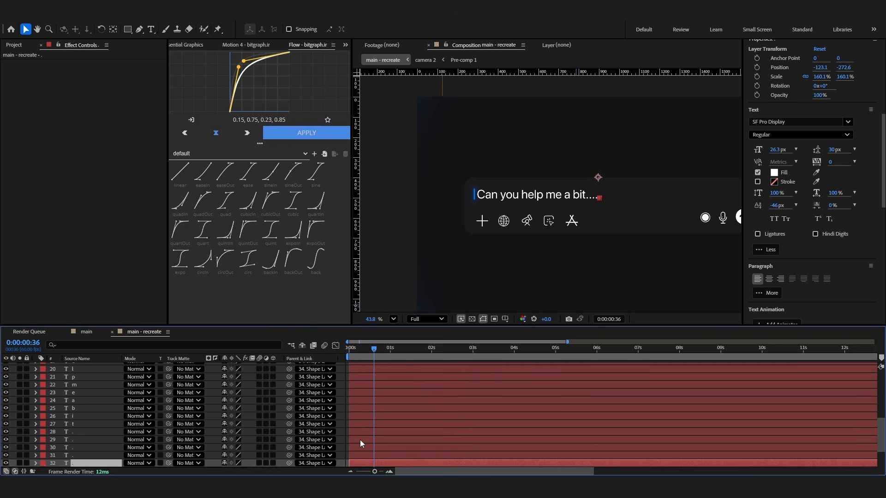
left_click(363, 399, "shift")
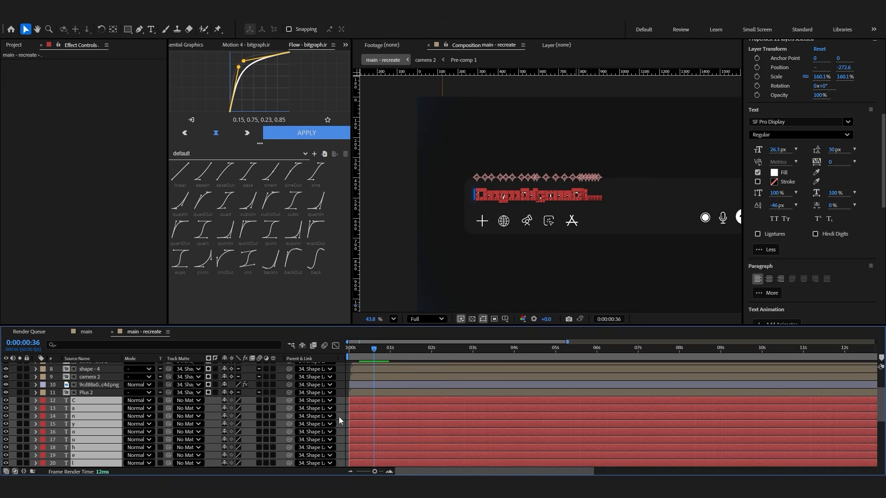
left_click_drag(244, 61, 256, 53)
left_click(246, 45)
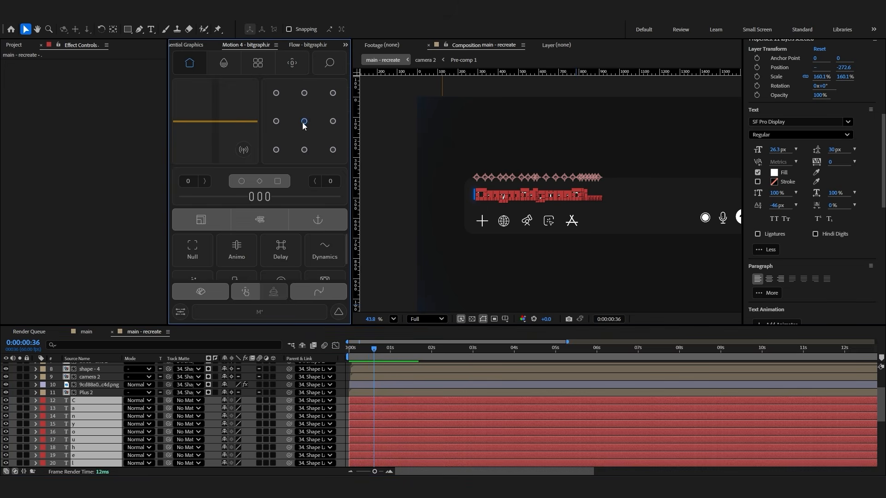
left_click(304, 120)
Split the last three dot layers at 0:00:00:03 and delete the parts before that frame
scroll(522, 228, "up", 5)
left_click_drag(367, 354, 351, 359)
scroll(353, 397, "down", 8)
left_click(354, 416)
left_click(354, 403, "shift")
key("ctrl+shift+d")
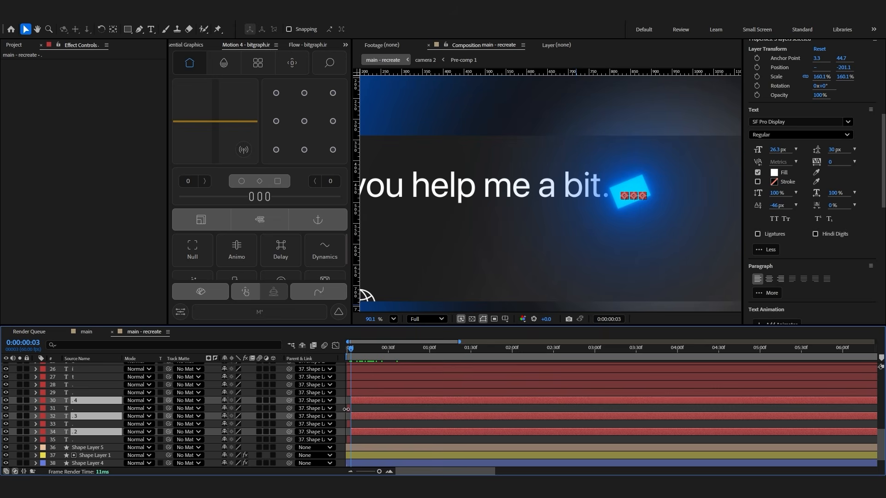
left_click(347, 408)
key("Delete")
left_click(349, 415)
key("Delete")
Split the first two dots and the letters t and i at 0:00:00:04 and delete their earlier parts
left_click_drag(356, 355, 358, 354)
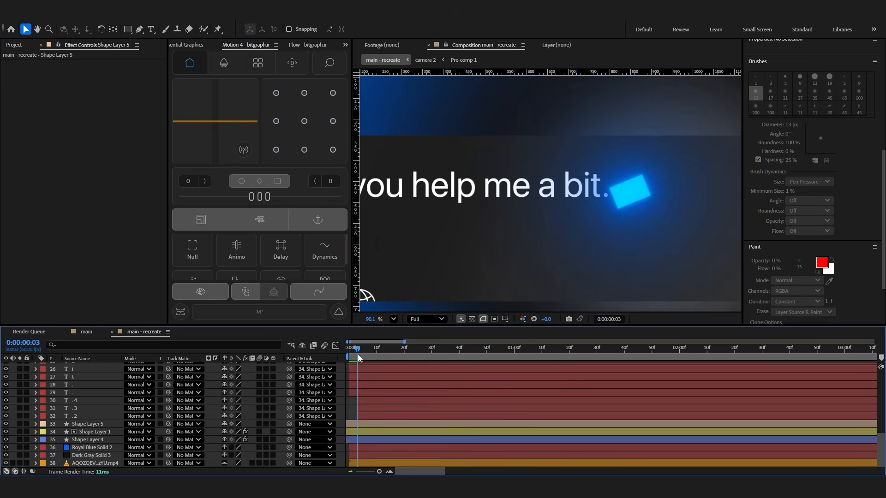
key("Page_Down")
left_click(360, 393)
left_click(361, 383, "shift")
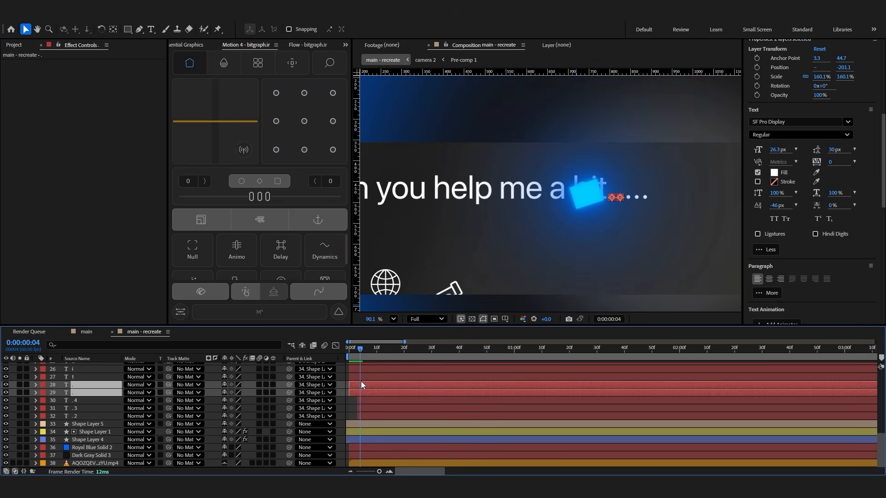
left_click(366, 379, "shift")
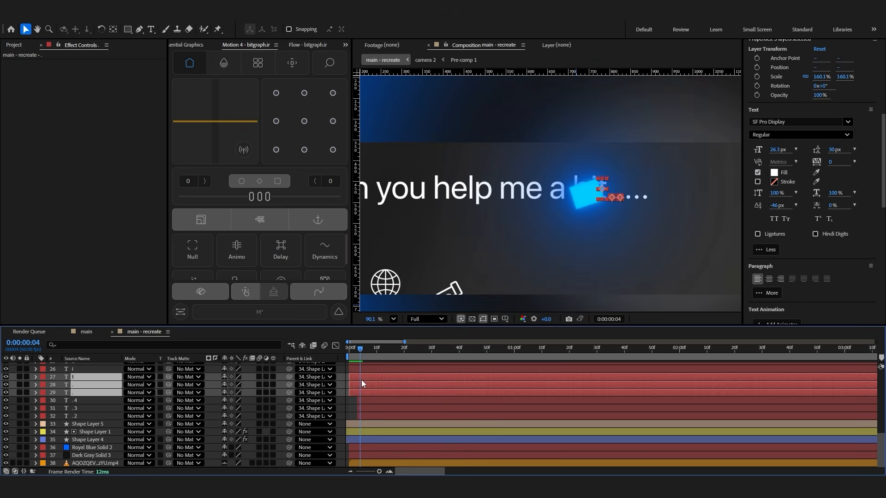
left_click(362, 371)
key("ctrl+d")
left_click(356, 376)
key("Delete")
Split the letter layers b and a at 0:00:00:05 and delete their earlier parts
key("Page_Down")
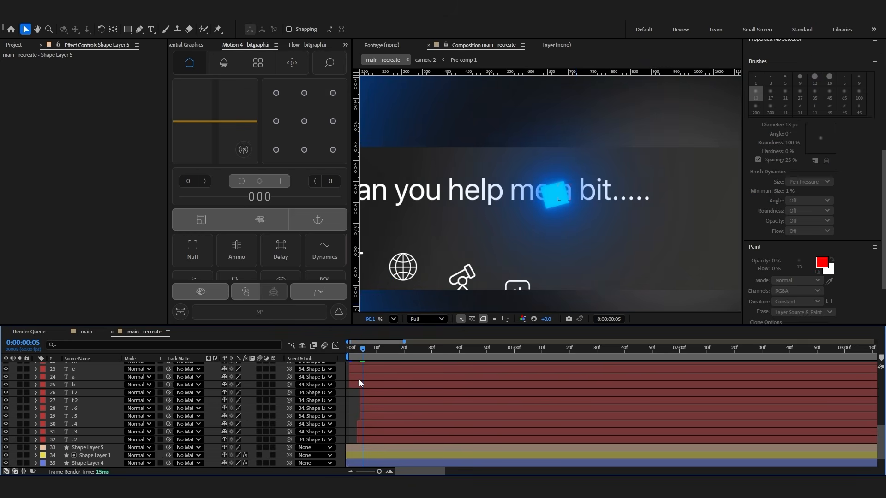
left_click(367, 384)
key("ctrl+shift+d")
key("Delete")
left_click(373, 376)
key("ctrl+shift+d")
key("Delete")
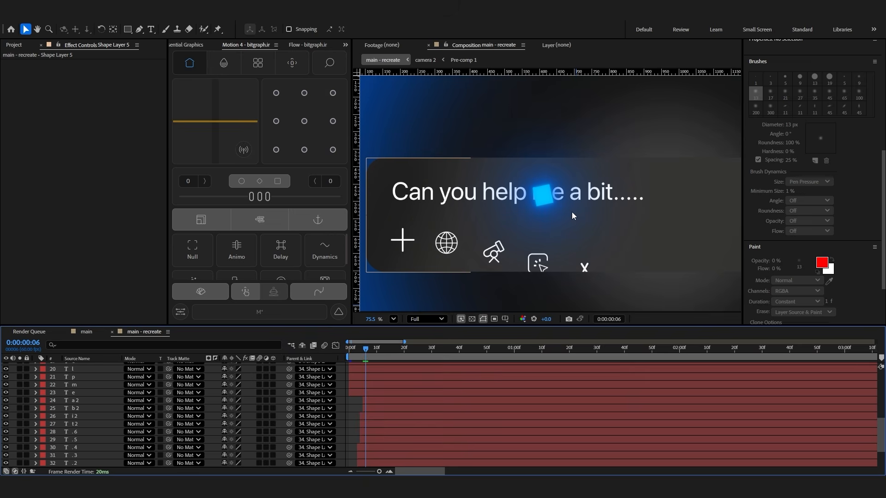
Split the letters of "me" and the p and l of "help" as the streak passes, deleting their earlier parts
left_click(369, 393)
key("=")
key("ctrl+shift+d")
left_click(375, 392)
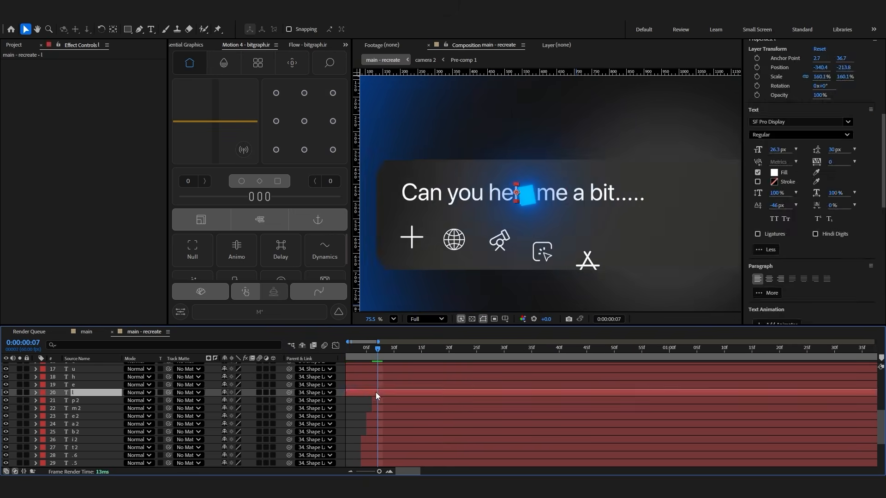
key("ctrl+shift+d")
left_click(369, 387)
key("Delete")
Trim the remaining letters progressively to the streak's passage, reaching the n of "Can" at 0:00:00:16, and preview from the start
left_click(398, 385)
scroll(398, 385, "up", 3)
left_click(484, 368)
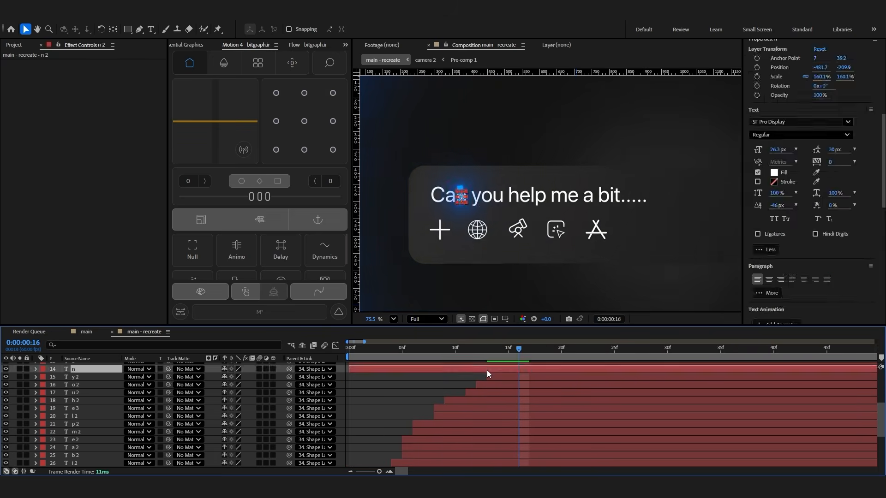
key("ctrl+shift+d")
key("Home")
left_click(308, 376)
key("minus")
key("space")
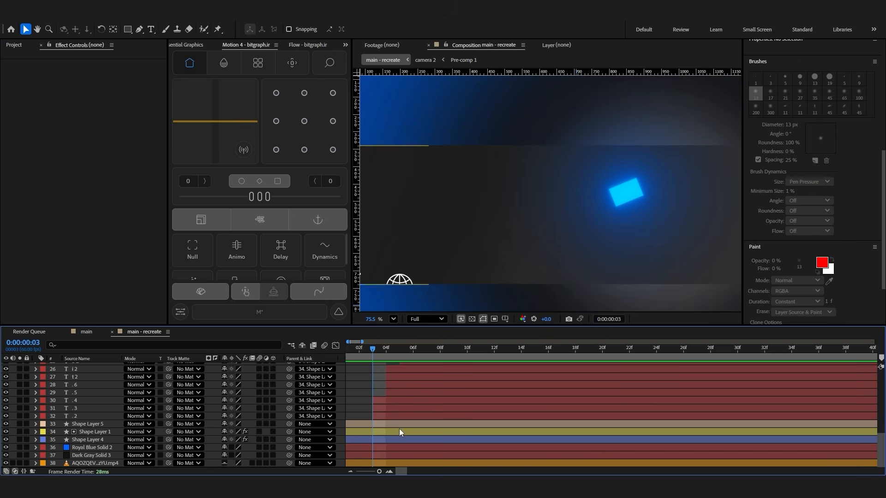
Give the last dot a Fill effect with Color keyframed from blue to white, starting at 0:00:00:03
left_click(386, 416)
key("u")
key("minus")
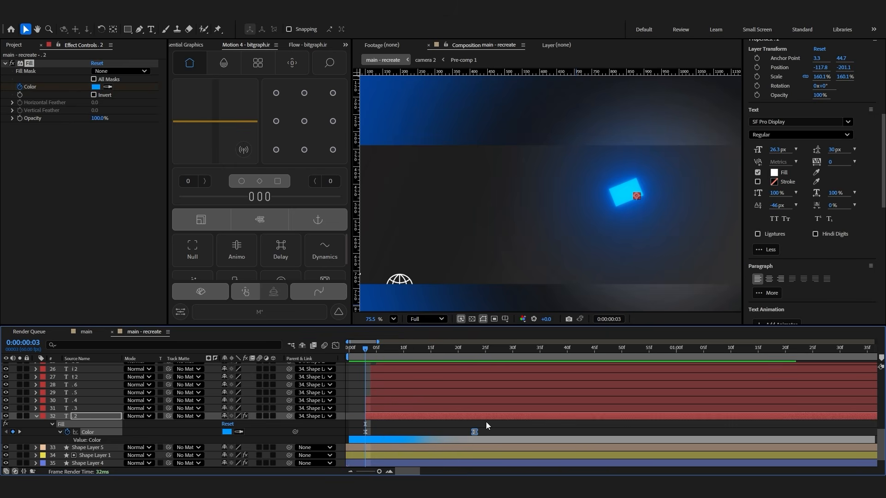
key("F2")
left_click_drag(454, 353, 475, 354)
key("j")
Try to paste the Fill color keyframes onto the other dots and the t and i layers, and undo the pastes
left_click(376, 401)
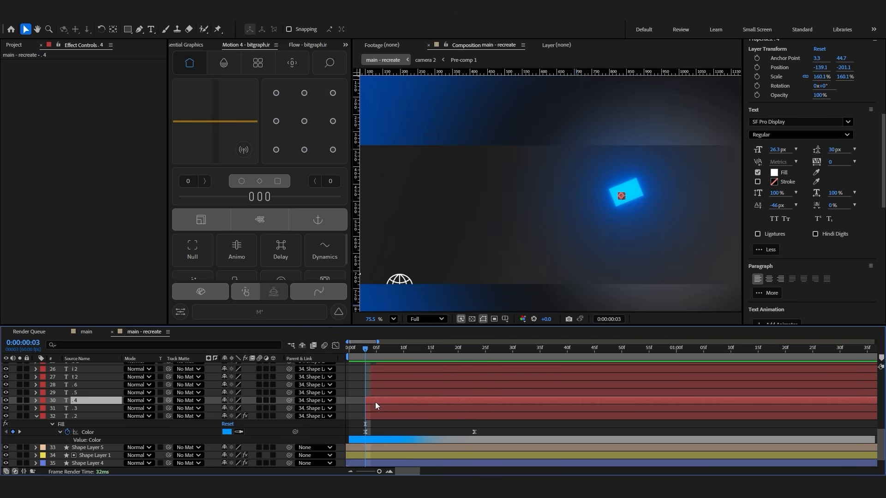
left_click(376, 407, "shift")
key("ctrl+v")
left_click(371, 352)
left_click(382, 370)
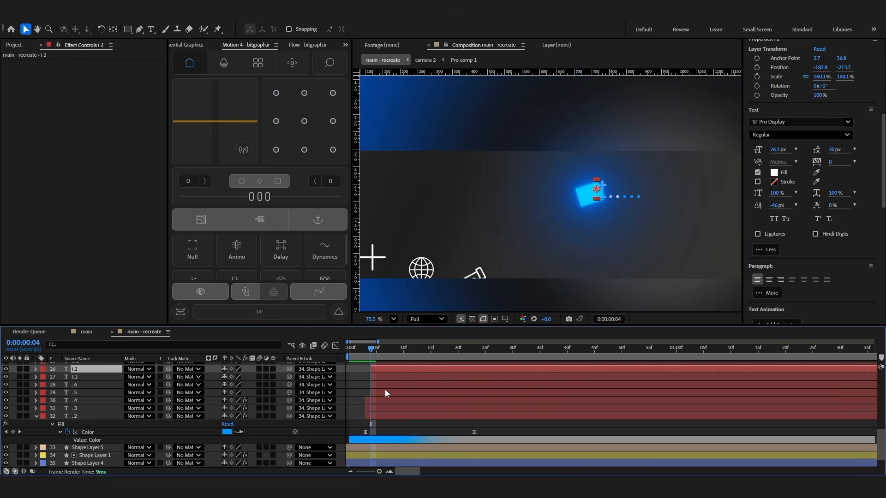
left_click(386, 392, "shift")
key("ctrl+v")
scroll(386, 391, "up", 1)
key("ctrl+z")
key("ctrl+z")
key("ctrl+z")
Copy the last dot's Fill effect to the two dots before it at 0:00:00:03 and to the preceding dots, t and i at 0:00:00:04
left_click(375, 440)
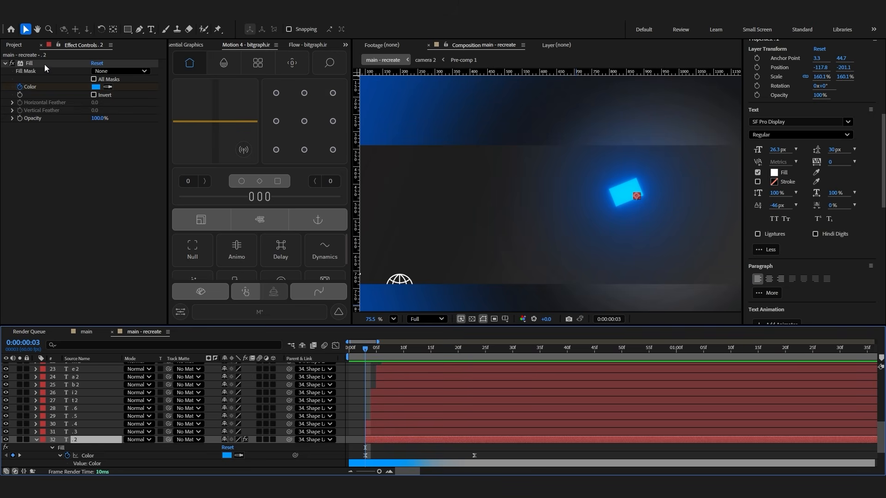
left_click(30, 63)
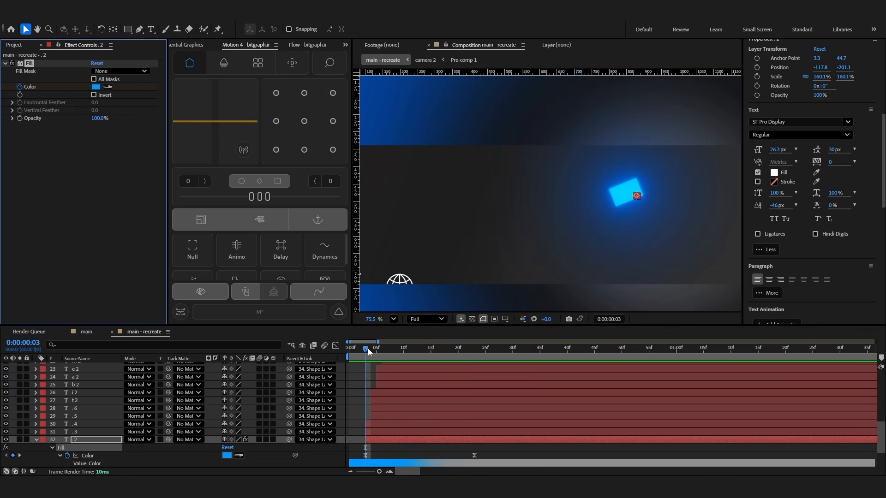
left_click(392, 423)
left_click(389, 431, "ctrl")
key("ctrl+v")
key("Page_Down")
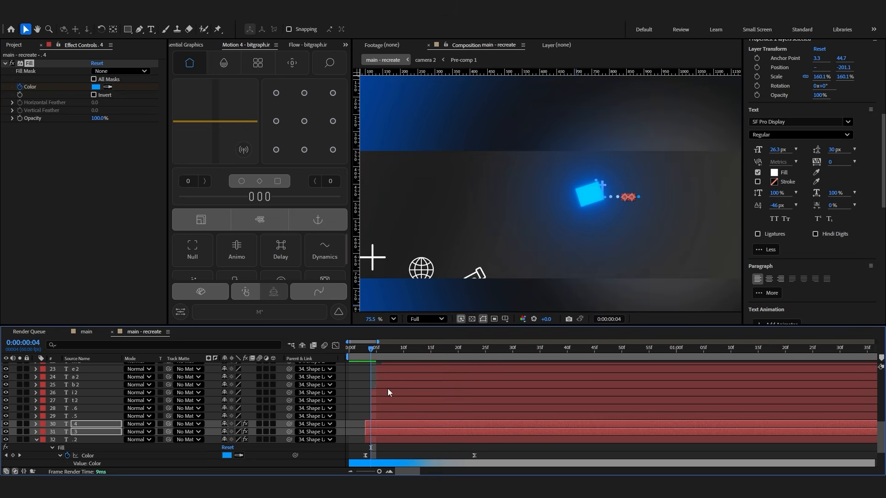
left_click(389, 391)
left_click(390, 416, "shift")
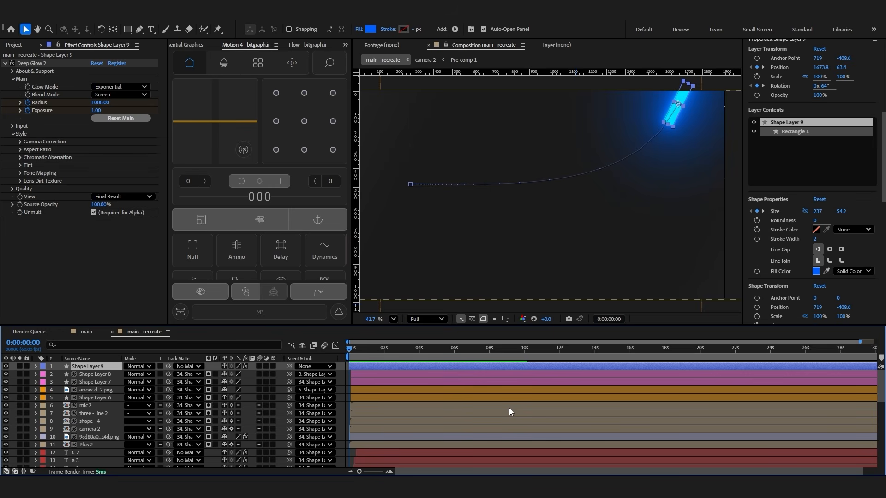
Create a null object for controlling the streak and chat box shape layers together
scroll(509, 408, "down", 10)
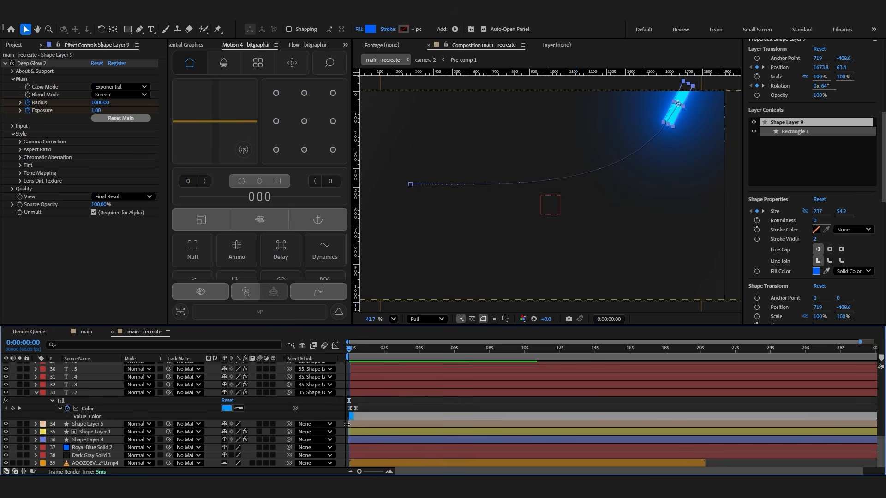
left_click(86, 423, "ctrl")
left_click(88, 430, "ctrl")
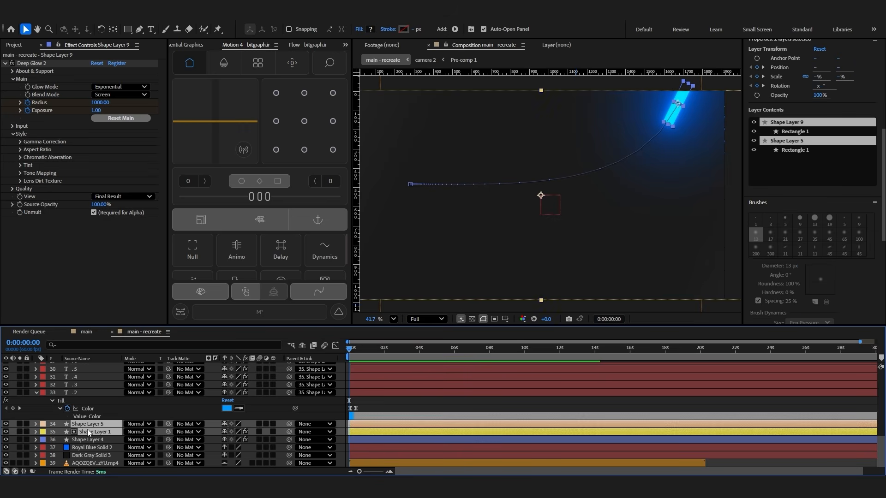
left_click(87, 441, "ctrl")
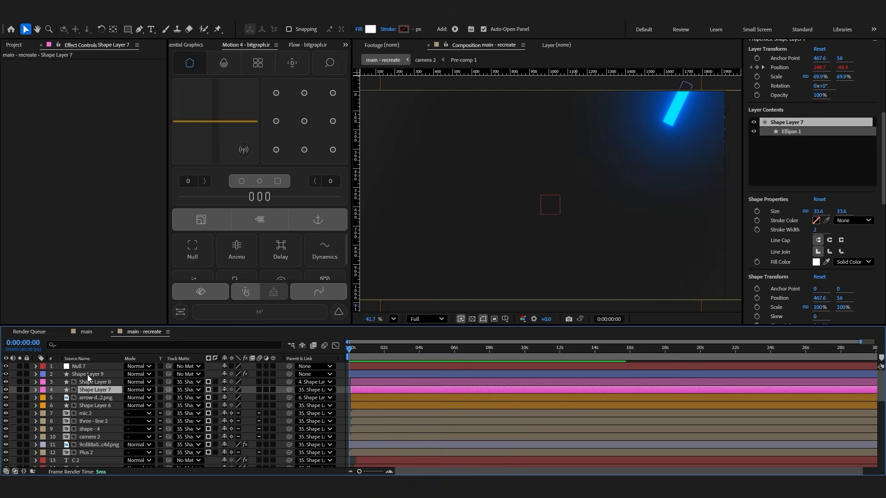
Parent Shape Layer 9, Shape Layer 5 and Shape Layer 1 to the new null
left_click(87, 375)
scroll(91, 422, "down", 6)
scroll(92, 425, "down", 4)
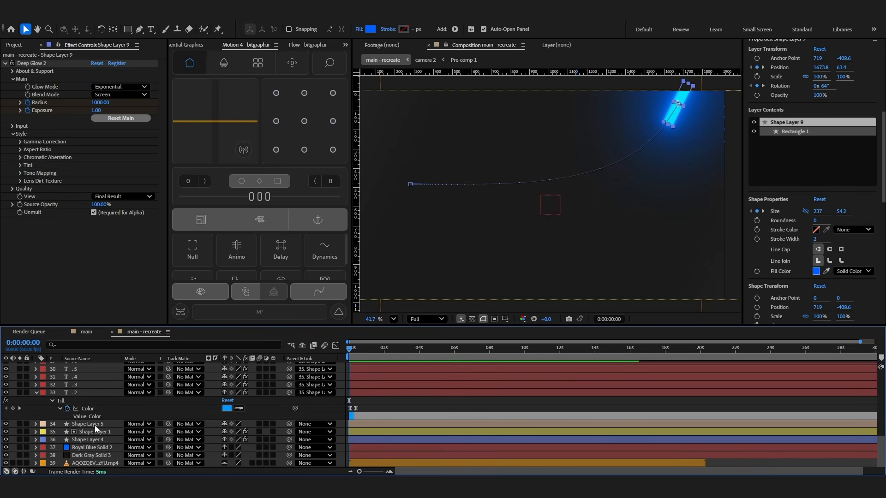
left_click(96, 423, "ctrl")
left_click(94, 432, "ctrl")
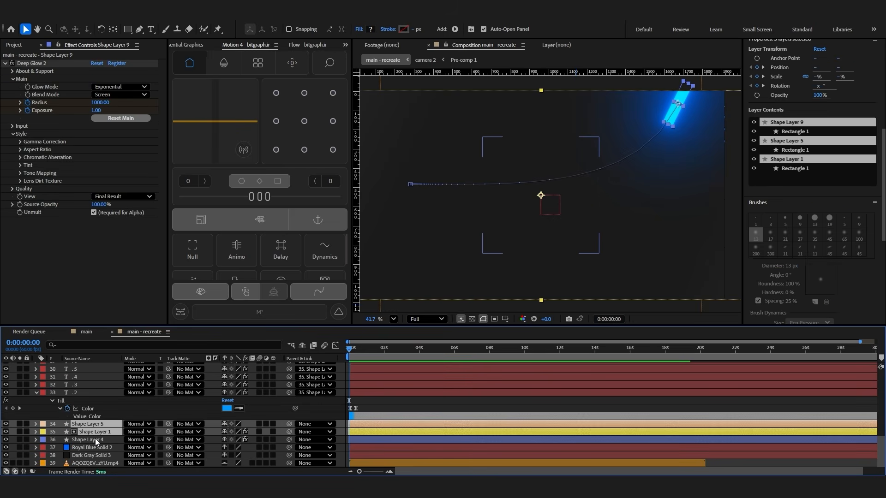
scroll(94, 416, "up", 10)
left_click(93, 374)
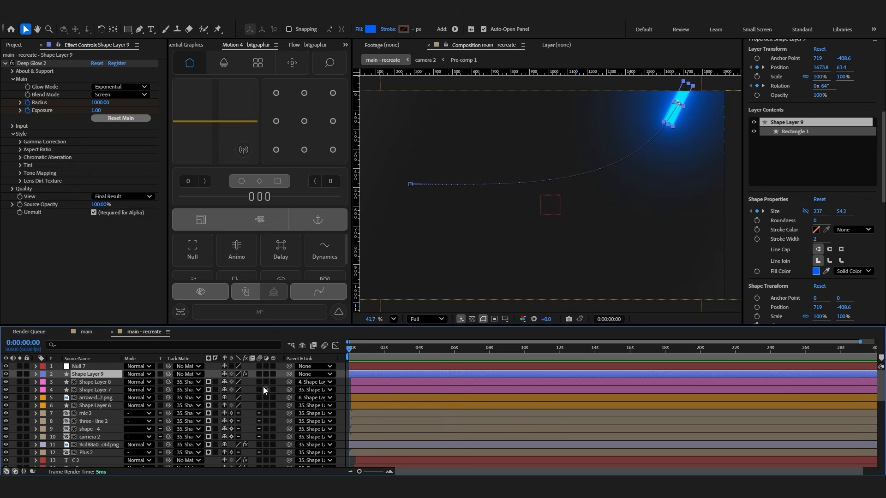
scroll(110, 404, "down", 10)
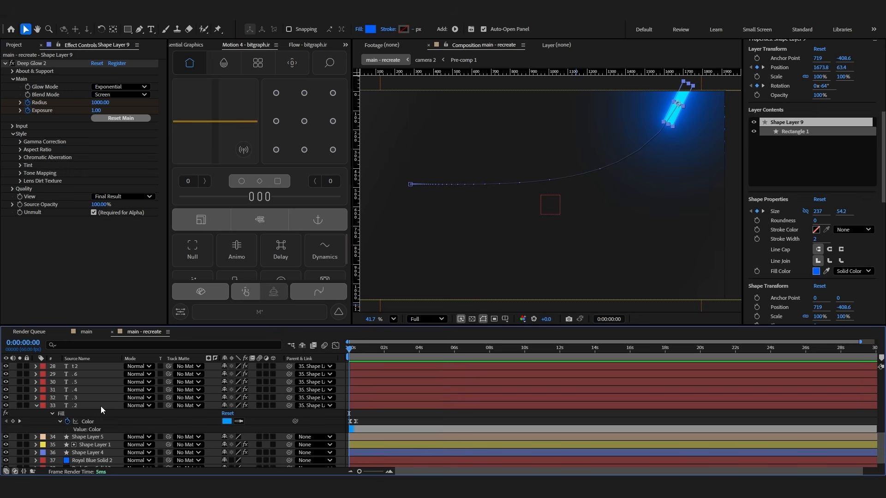
left_click(88, 424, "ctrl")
left_click(89, 432, "ctrl")
left_click(91, 439, "ctrl")
left_click(90, 439, "ctrl")
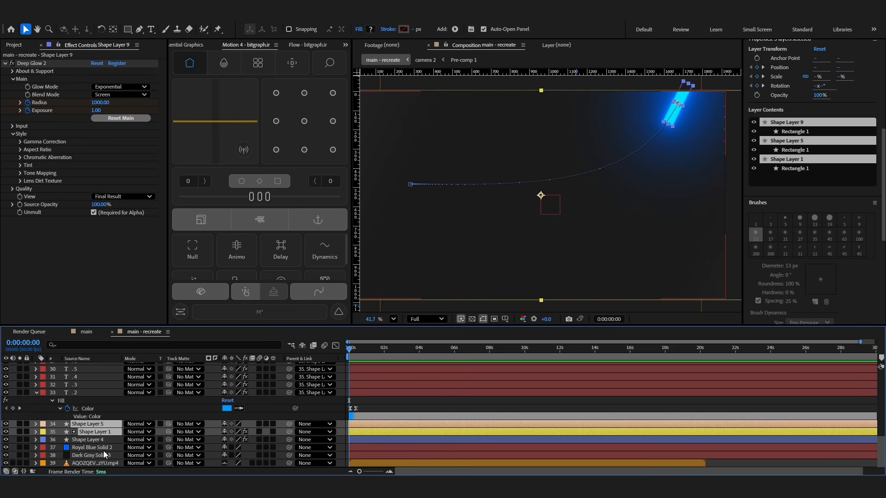
left_click_drag(283, 422, 98, 366)
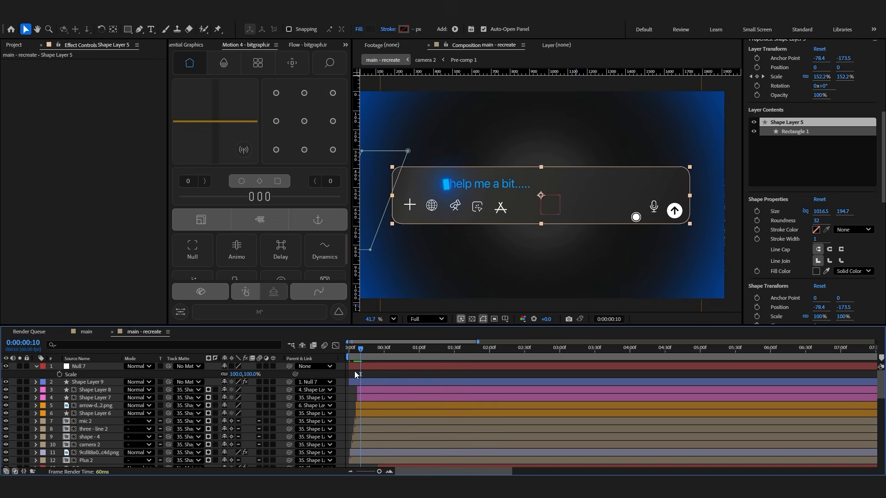
Keyframe the null's Scale at 0:00:00:10 and 0:00:00:40
left_click(59, 374)
key("shift+Page_Down")
key("shift+Page_Down")
key("shift+Page_Down")
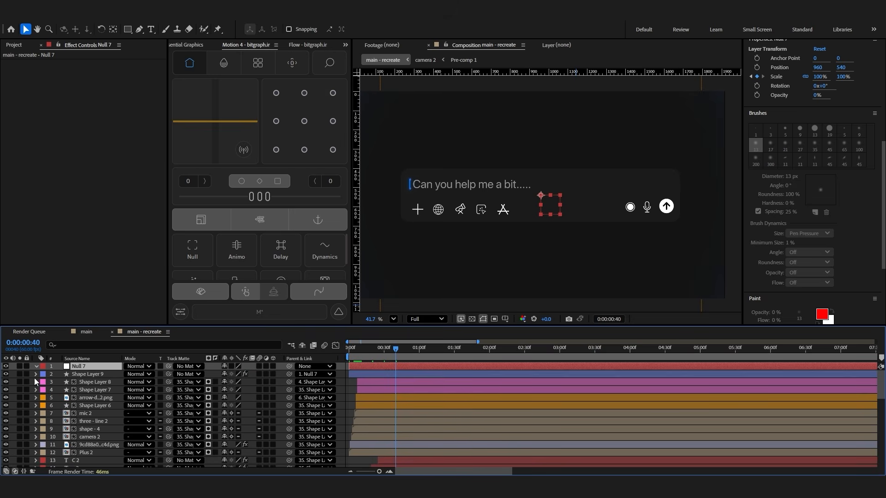
Keyframe the null's Position at 0:00:00:10 and 0:00:00:40
key("shift+p")
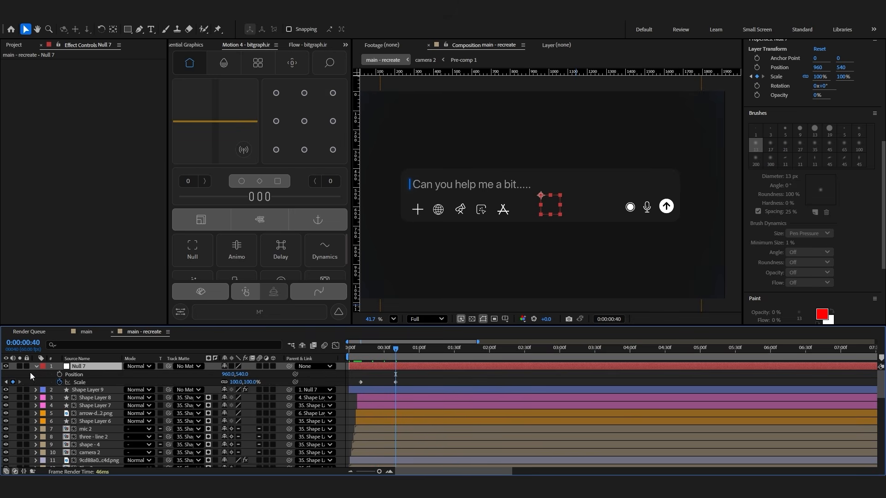
left_click(59, 375)
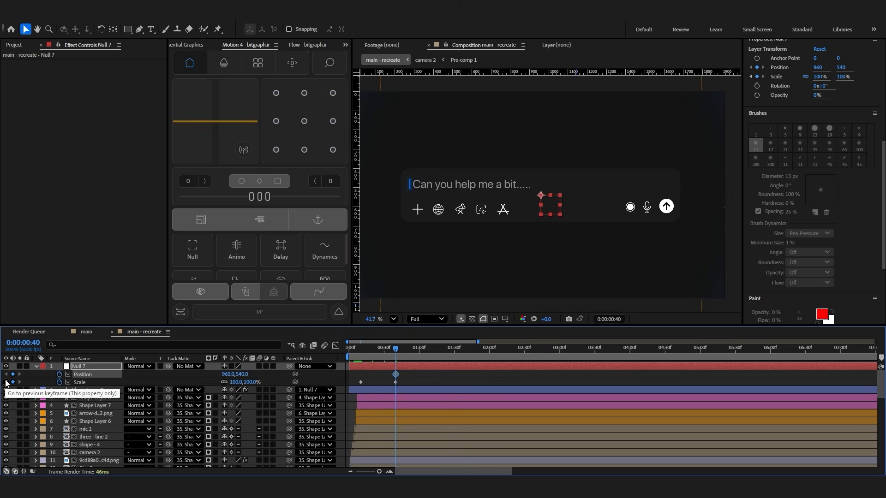
left_click(7, 381)
left_click(13, 375)
left_click(19, 376)
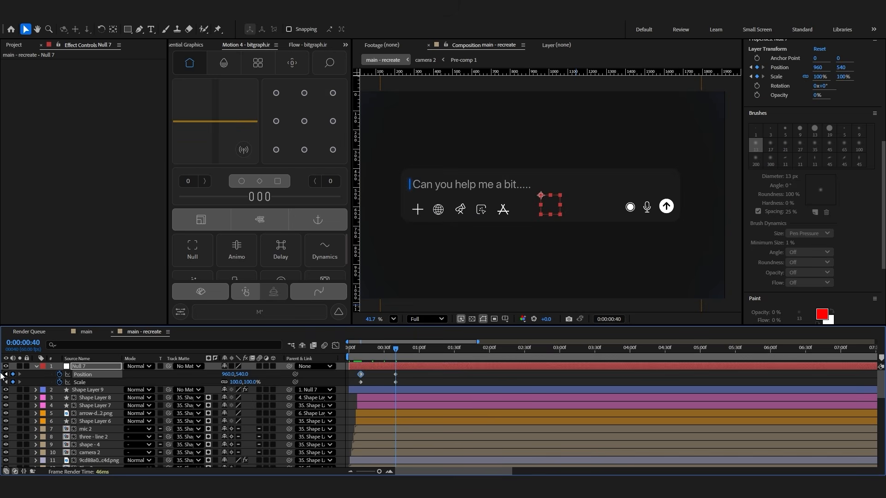
At 0:00:00:40, set the null's Scale to 137% and Position to 1407, 540, with the Title/Action Safe guides shown
left_click_drag(252, 382, 269, 381)
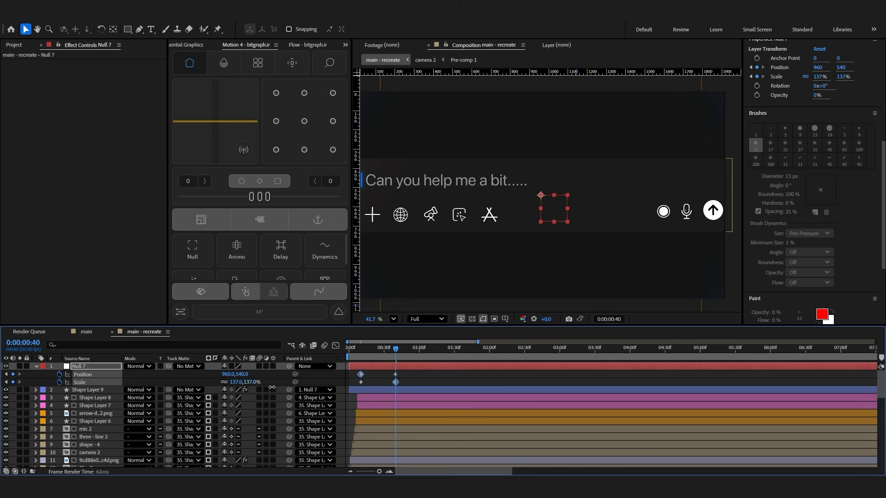
left_click(505, 319)
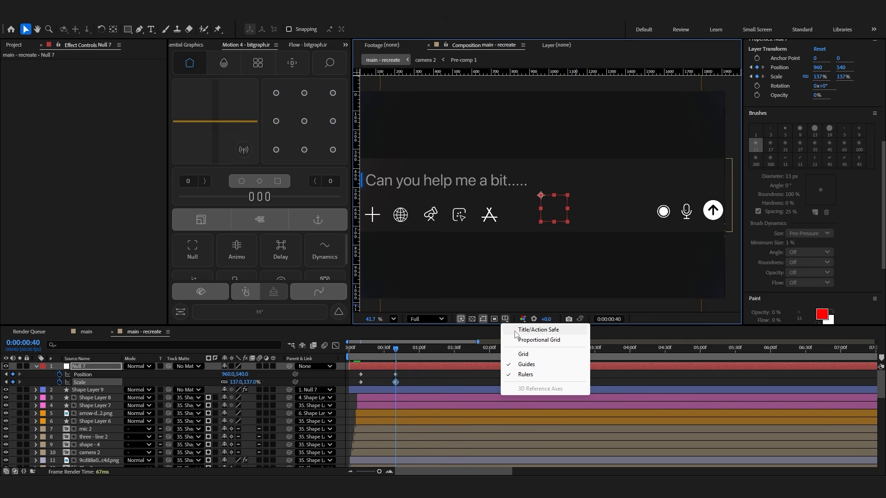
left_click(516, 333)
left_click_drag(228, 374, 354, 372)
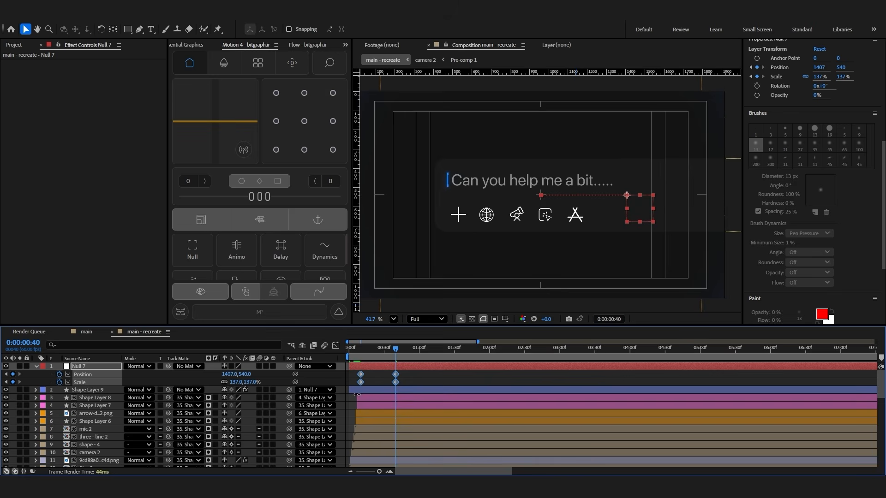
Ease the null's Position and Scale keyframes with 80 influence on both sides and preview the zoom from the start
left_click(257, 196)
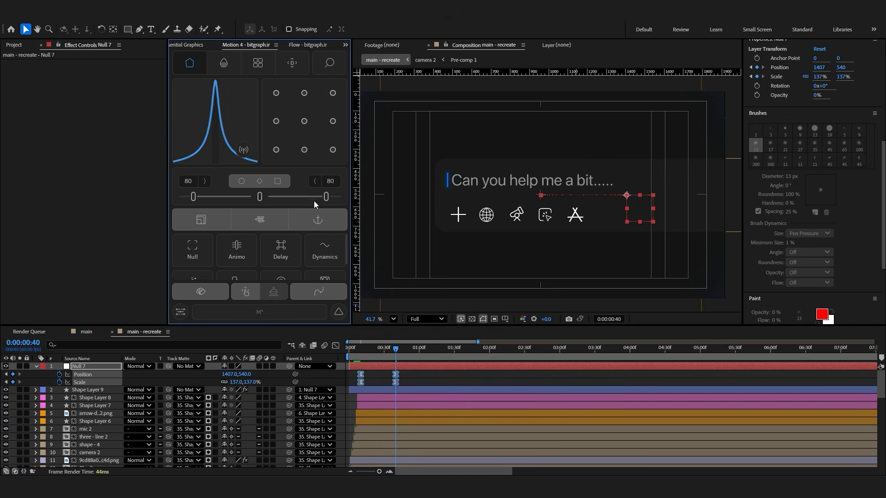
key("Home")
key("space")
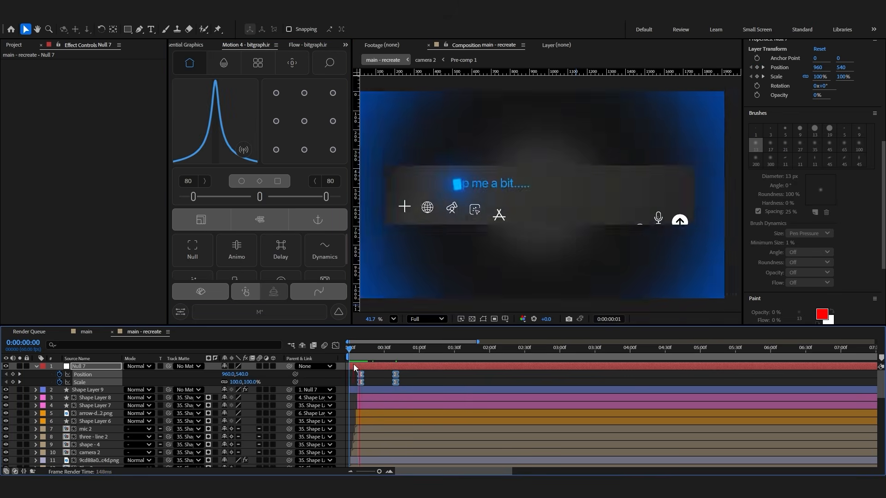
left_click_drag(350, 354, 353, 356)
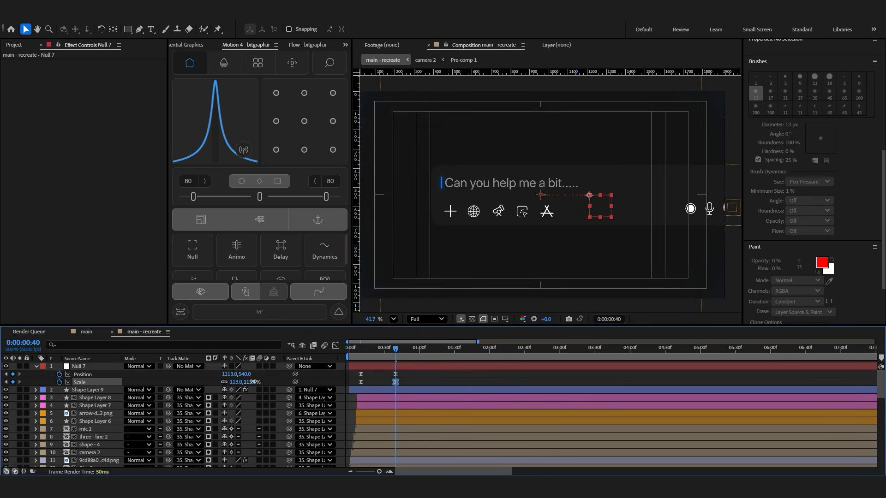
Soften the null's zoom, starting its Scale at 105%, and move the ending Position and Scale keyframes to about 0:00:01:10
left_click_drag(240, 382, 242, 383)
left_click_drag(411, 376, 378, 386)
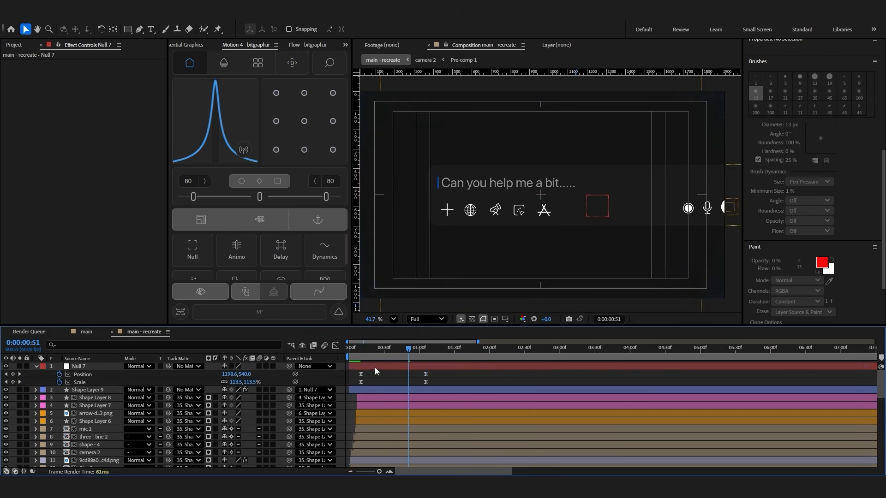
left_click_drag(444, 373, 336, 391)
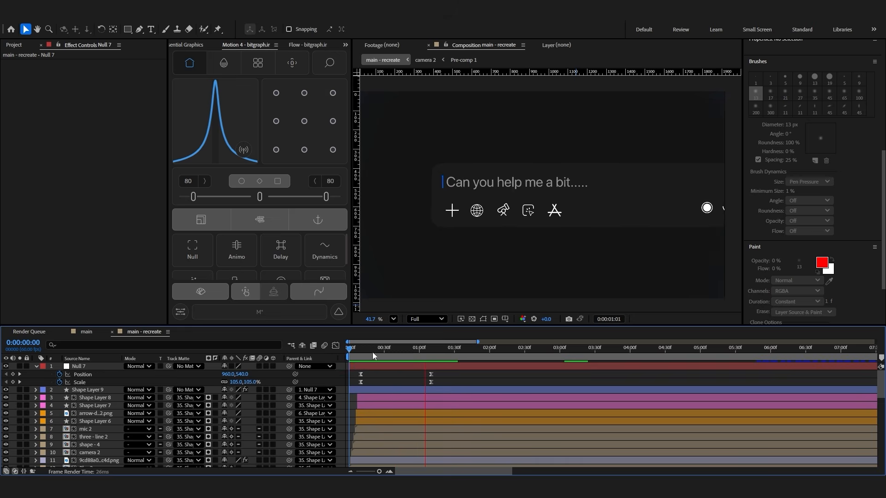
left_click(337, 349)
Trim the last three dot character layers (.2, .3 and .4) to end at 0:00:00:36
left_click(397, 348)
key("shift+F3")
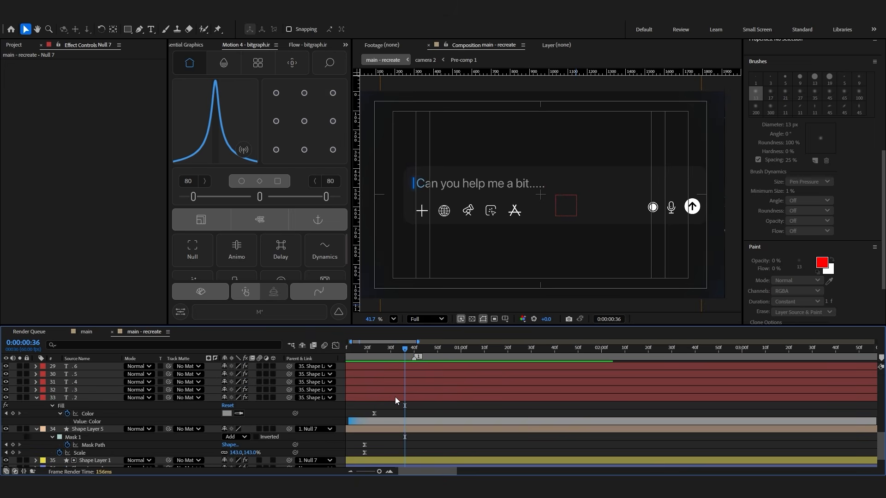
left_click(395, 397)
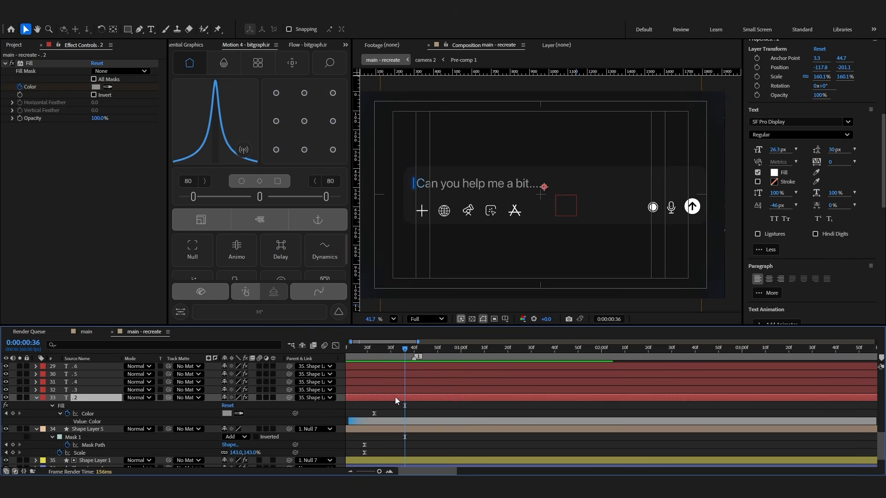
scroll(395, 397, "up", 3)
left_click(386, 408, "shift")
key("alt+]")
left_click(516, 417)
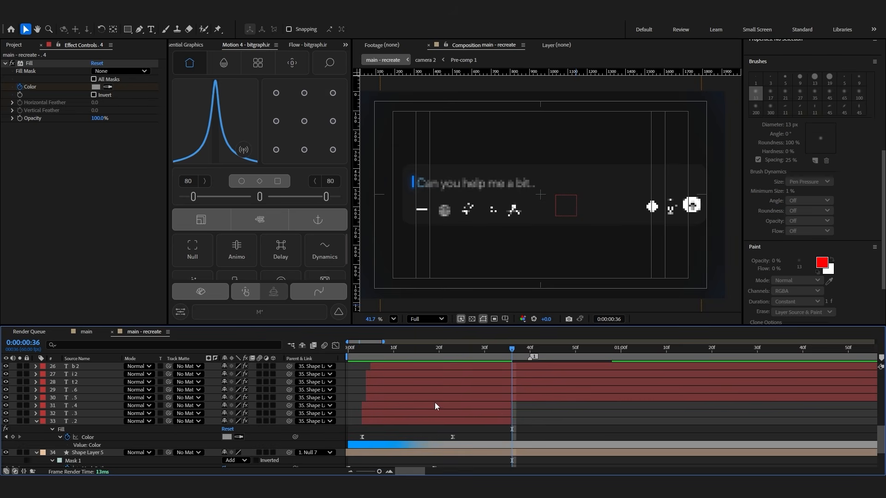
Trim the next group of character layers (.5, .6, t 2 and i 2) to end at 0:00:00:37
key("Page_Down")
key("Page_Down")
scroll(508, 411, "up", 2)
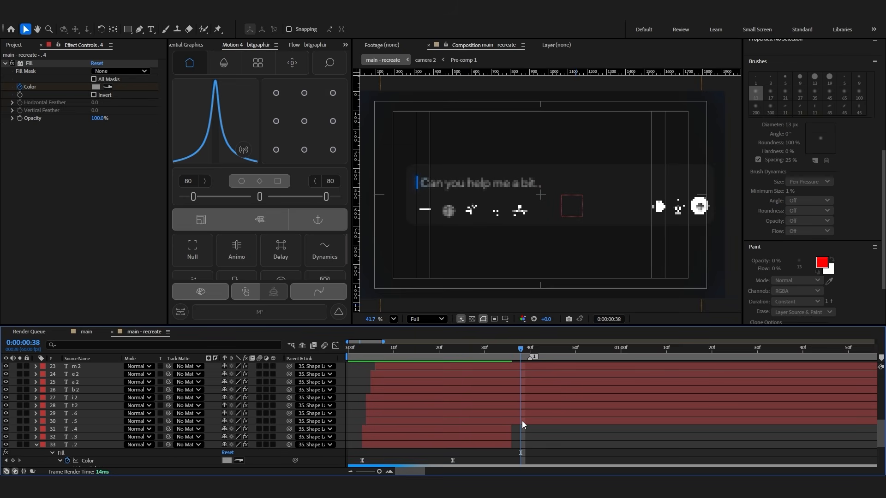
left_click(522, 421)
left_click(513, 351)
left_click(495, 398, "shift")
key("Page_Down")
key("alt+]")
key("Page_Down")
Stagger the out points of the remaining character layers, from b 2 up to C 2, across the frames up to about 0:00:00:47
scroll(526, 416, "up", 2)
left_click(532, 436)
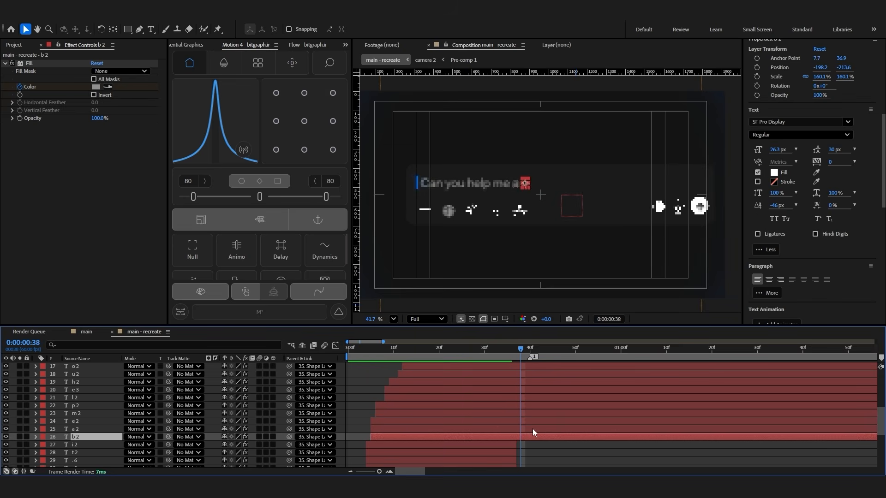
left_click(515, 419, "shift")
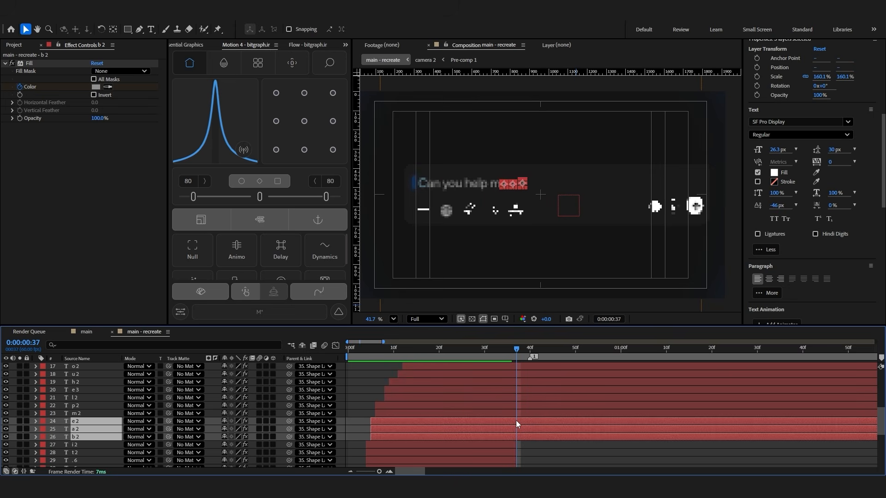
key("ctrl+shift+d")
key("ctrl+z")
left_click(525, 448)
left_click(521, 436)
key("ctrl+shift+d")
key("ctrl+z")
key("Page_Down")
key("Page_Down")
key("Page_Down")
left_click(540, 411)
Duplicate the C 2 text layer to the top of the layer stack and extend the copy's out point to about 0:00:07:30
scroll(560, 404, "down", 2)
left_click(383, 348)
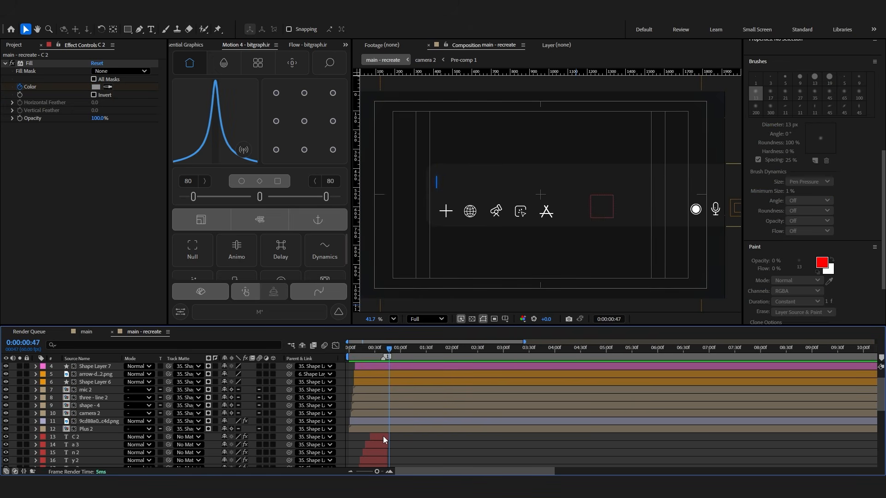
left_click(383, 436)
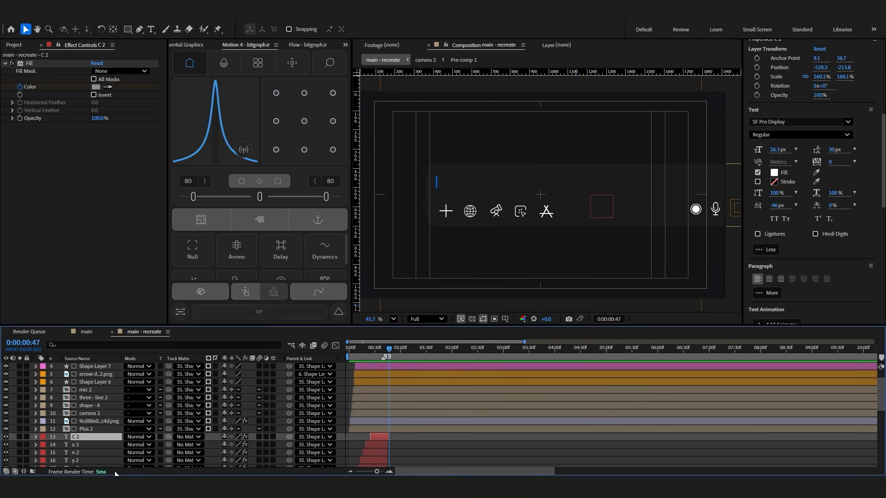
left_click_drag(81, 438, 89, 367)
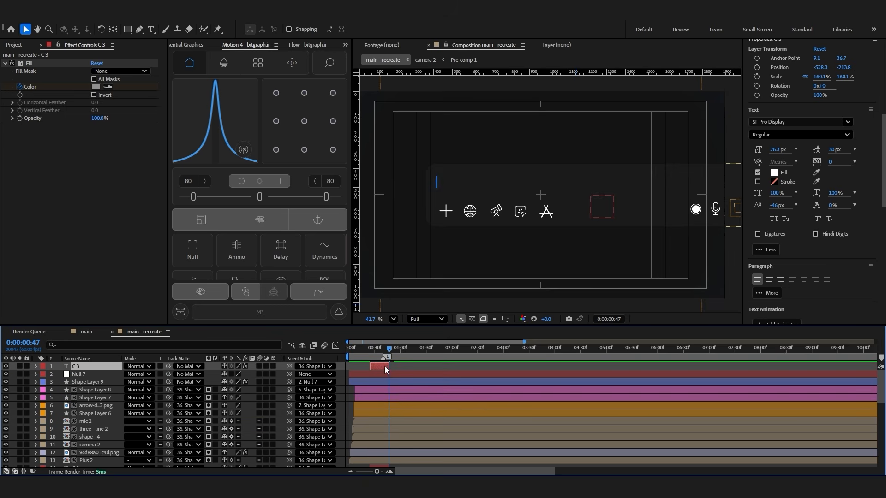
left_click_drag(390, 369, 736, 369)
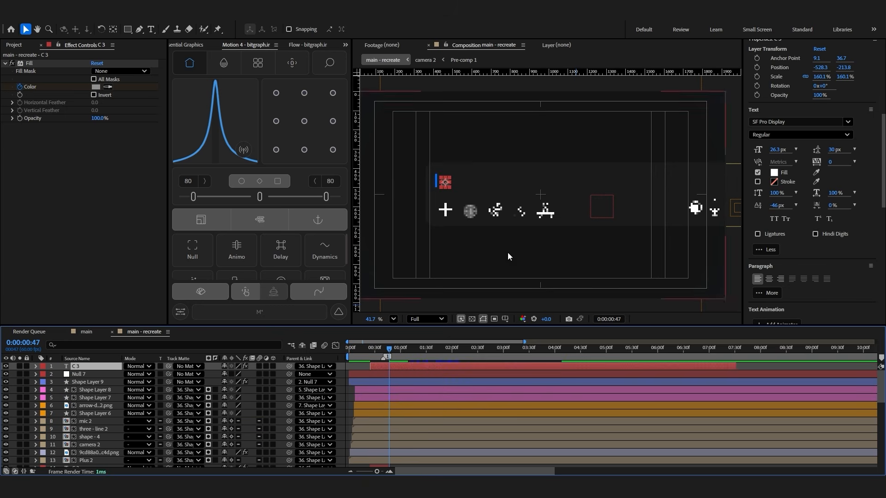
Change the duplicated layer's text to "Can you please answer my question" and remove its Fill effect
scroll(430, 185, "up", 5)
double_click(387, 366)
type("CAn")
key("BackSpace")
key("BackSpace")
type("an you")
left_click(29, 63)
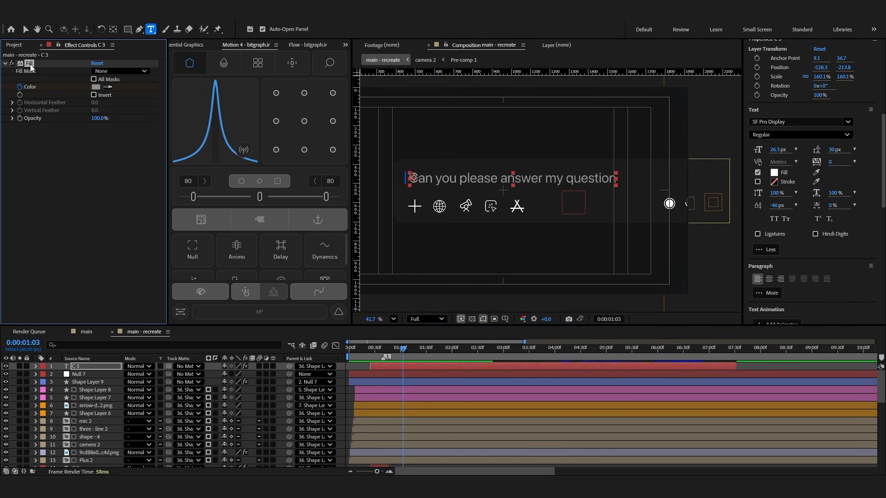
key("Delete")
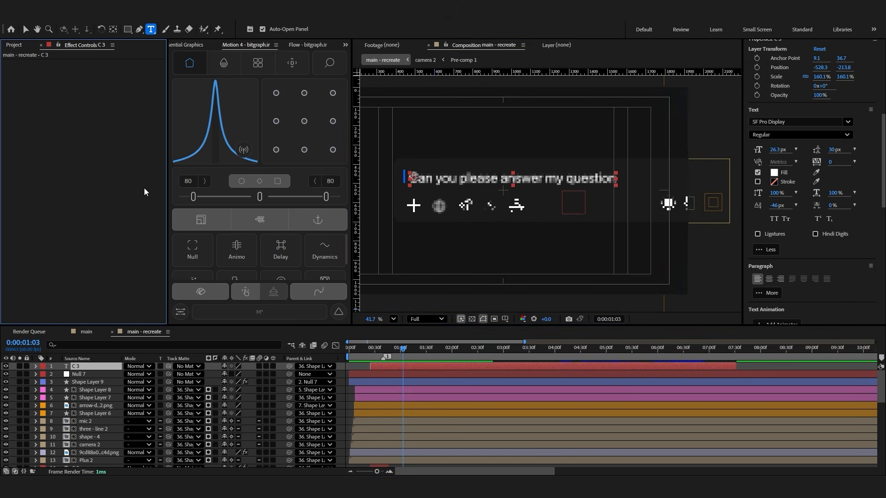
left_click(23, 24)
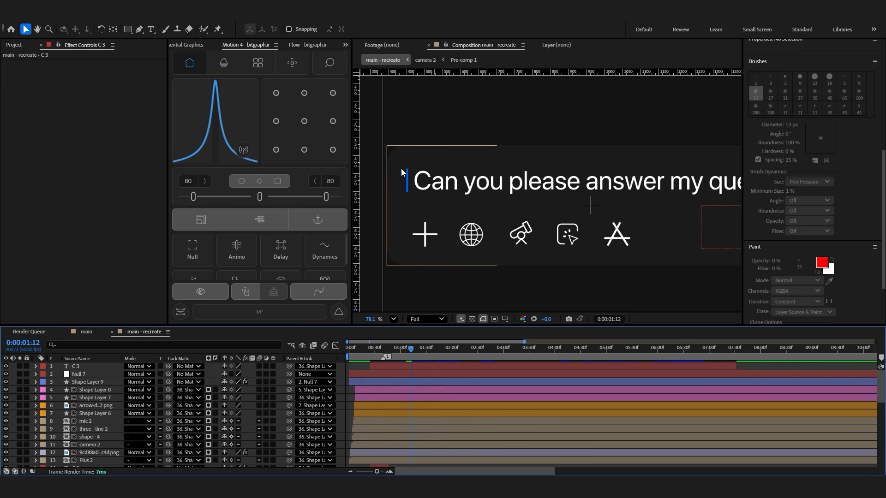
Add a new null, parent Shape Layer 9 to it, and parent the new null to Null 7
scroll(397, 416, "down", 9)
left_click(383, 424)
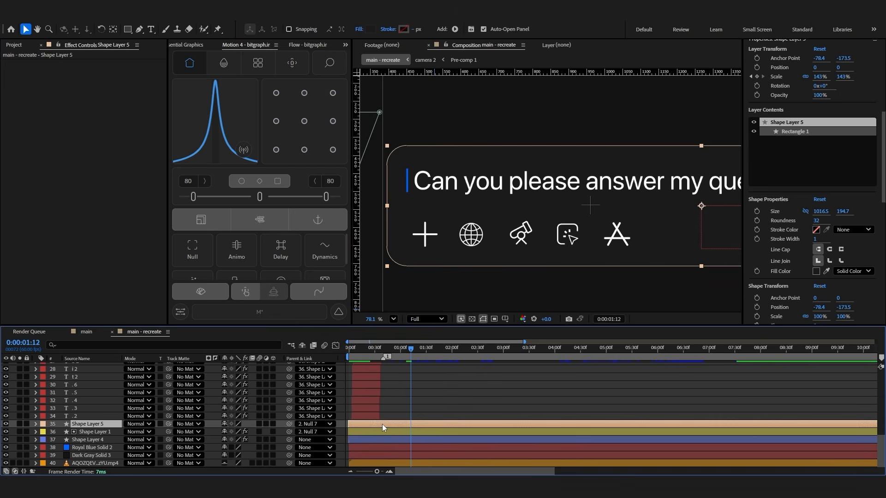
left_click(416, 210)
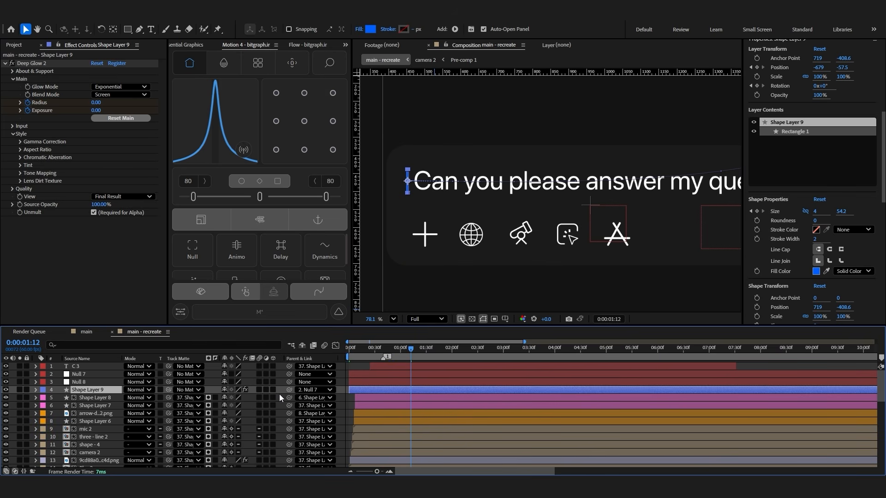
left_click_drag(289, 391, 76, 383)
left_click_drag(290, 381, 78, 374)
Keyframe Null 8's Position at 0:00:00:28 and move its X to 673.3 at 0:00:01:08, past the end of the sentence
mouse_move(402, 352)
left_mouse_down()
mouse_move(377, 353)
mouse_move(388, 353)
left_mouse_up()
scroll(472, 276, "down", 3)
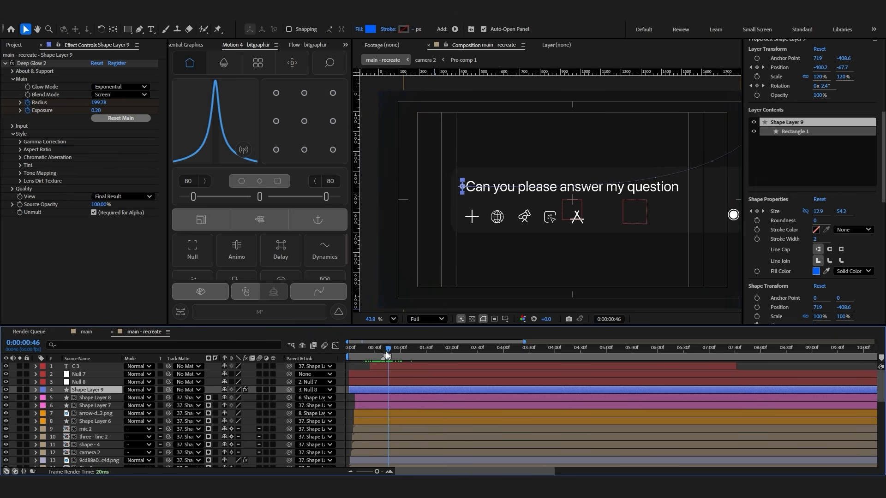
left_click(364, 362)
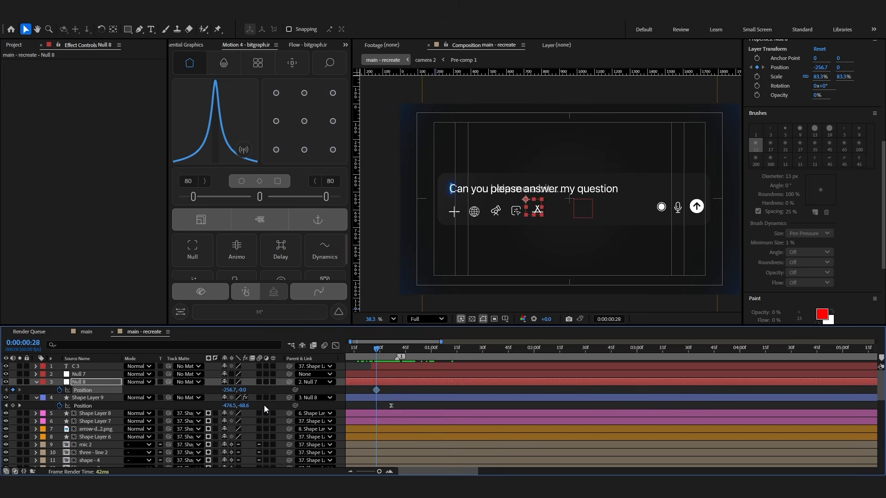
left_click_drag(313, 382, 654, 385)
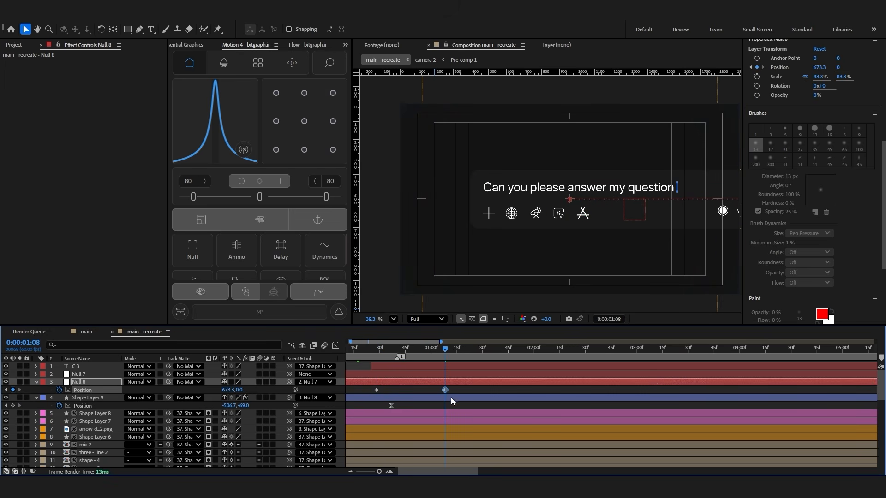
Ease Null 8's Position keyframes with 76 influence on both sides and preview the streak's movement
left_click(374, 351)
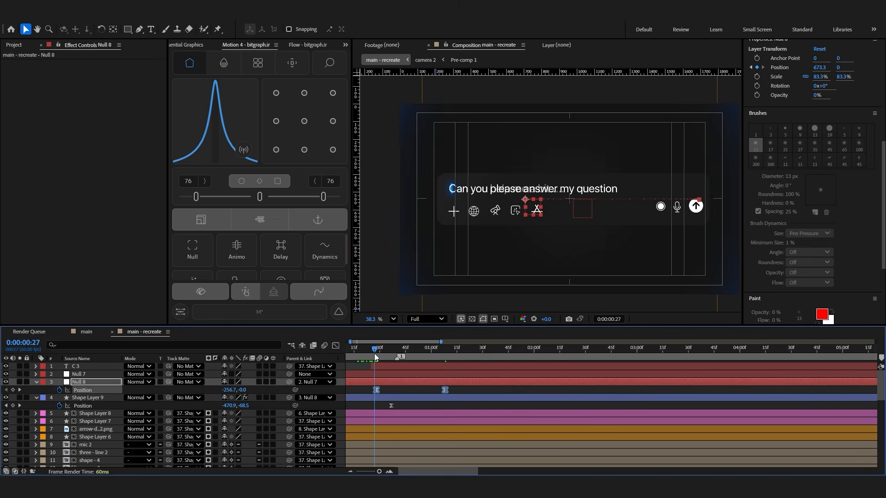
key("space")
key("space")
left_click_drag(375, 351, 380, 351)
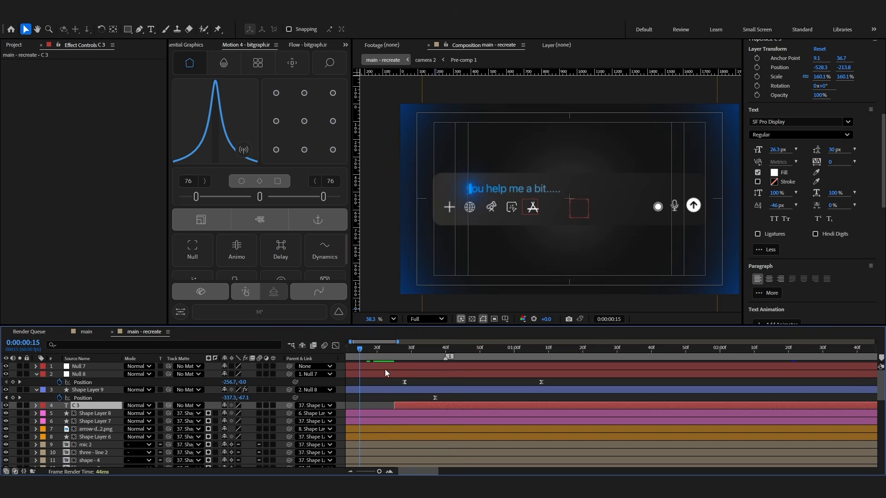
Extend the C 3 text layer back to the composition's start and split it into separate character layers with the TextExploder script
scroll(385, 369, "down", 5)
scroll(378, 382, "down", 5, "alt")
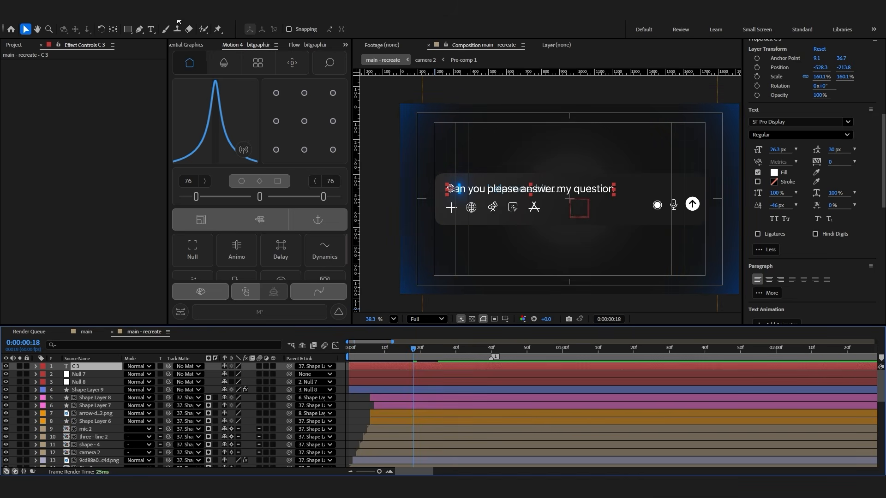
left_click(179, 21)
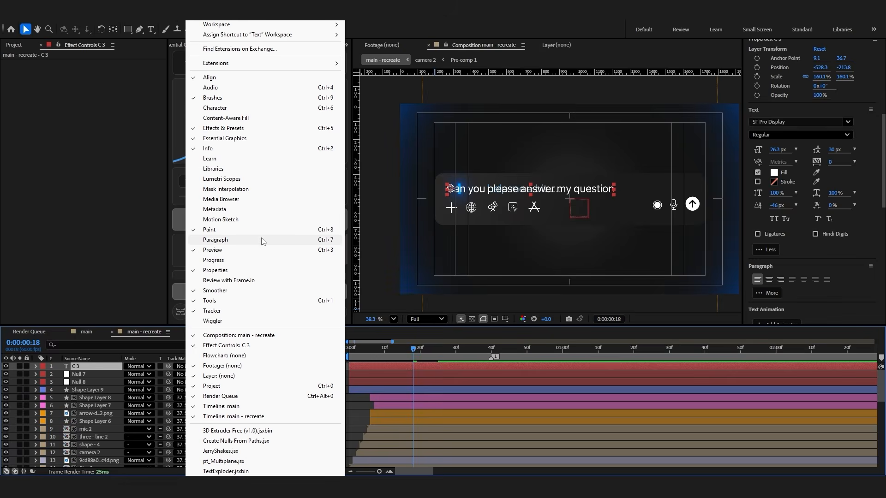
left_click(258, 471)
left_click(148, 145)
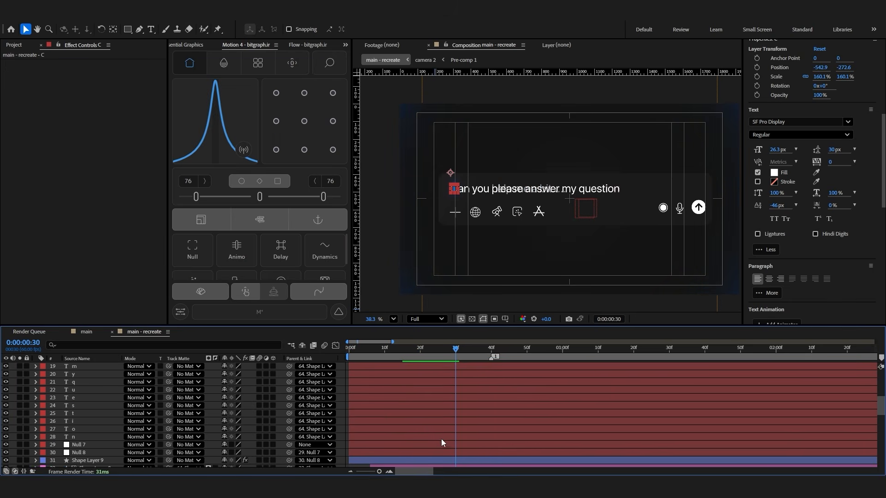
Centre the anchor points of the split character layers and place them directly below Shape Layer 9 in the layer stack
key("ctrl+a")
left_click(314, 127)
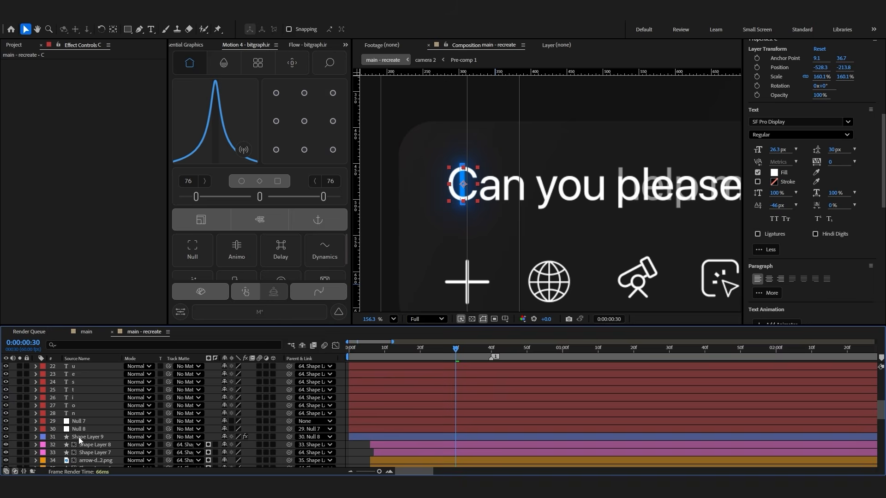
left_click(81, 413, "shift")
left_click_drag(82, 414, 84, 441)
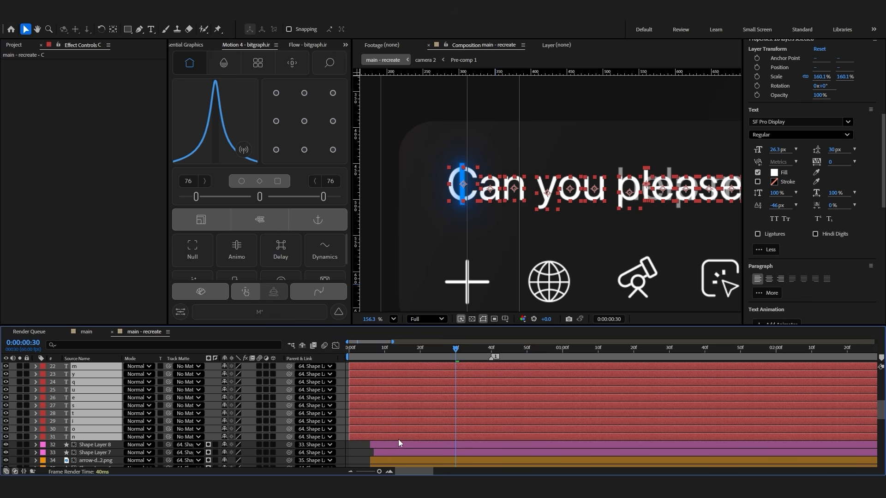
Split the new sentence's C layer at 0:00:00:27 and delete the part before that time
scroll(406, 415, "up", 5)
left_click(399, 392)
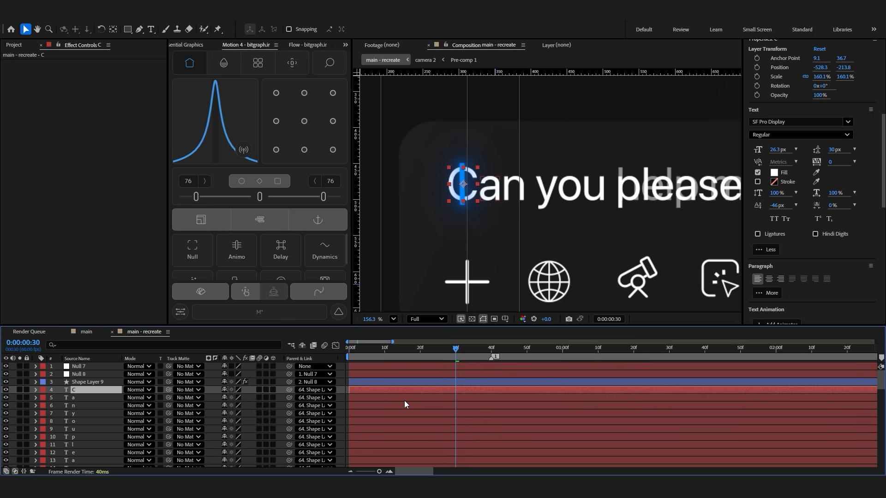
mouse_move(444, 355)
left_mouse_down()
mouse_move(436, 372)
mouse_move(431, 350)
mouse_move(446, 349)
left_mouse_up()
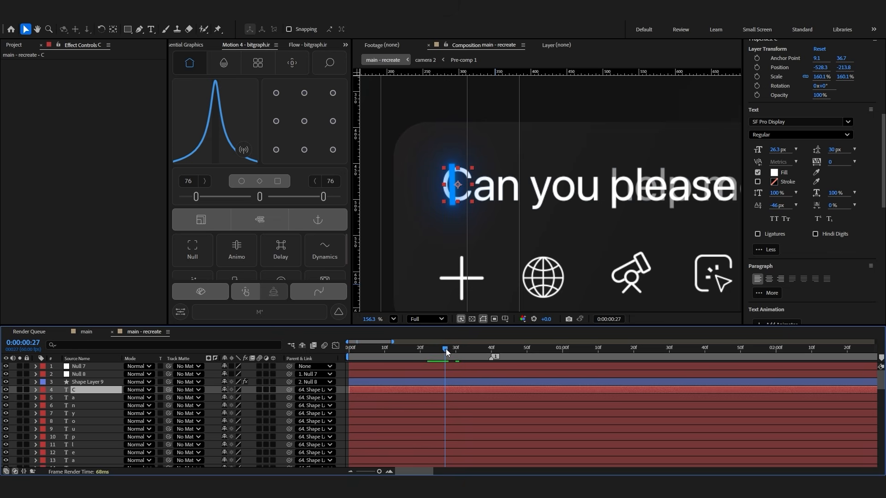
key("ctrl+shift+d")
left_click(441, 399)
key("Delete")
left_click(450, 390)
Keyframe the C 3 layer's Opacity from 0% at 0:00:00:27 to 100% at 0:00:00:33
key("t")
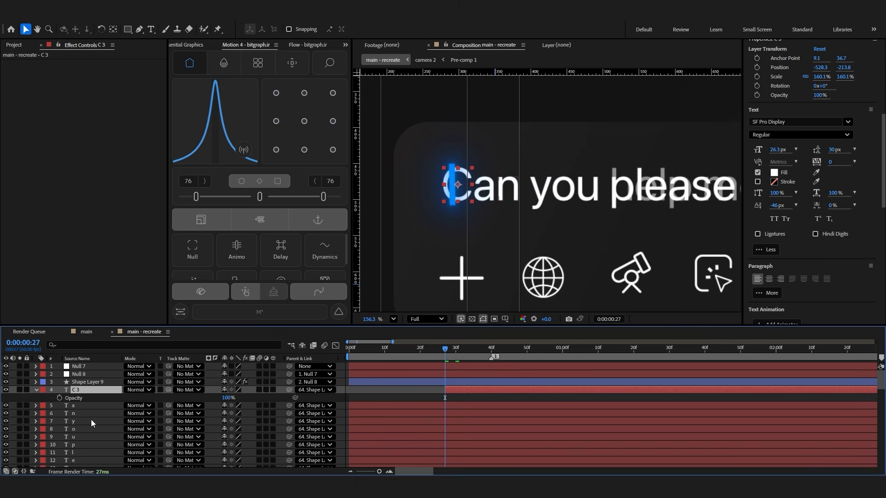
left_click(59, 398)
key("space")
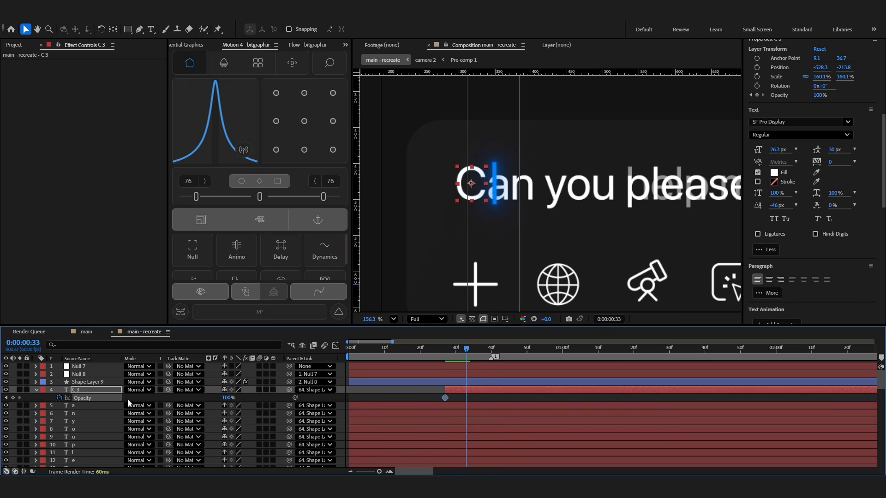
left_click(13, 397)
left_click_drag(226, 398, 180, 398)
left_click(422, 392)
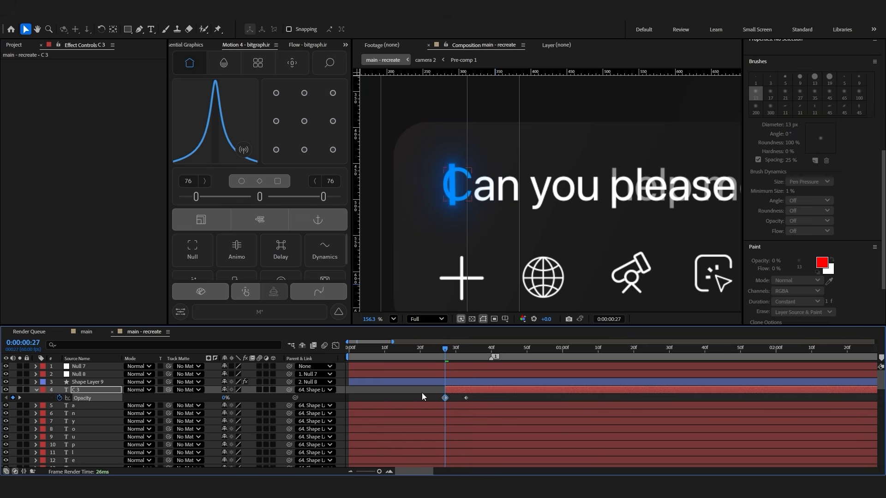
Preview the glowing streak's sweep across the new sentence from the start of Null 8's movement
left_click(467, 354)
left_click(464, 406)
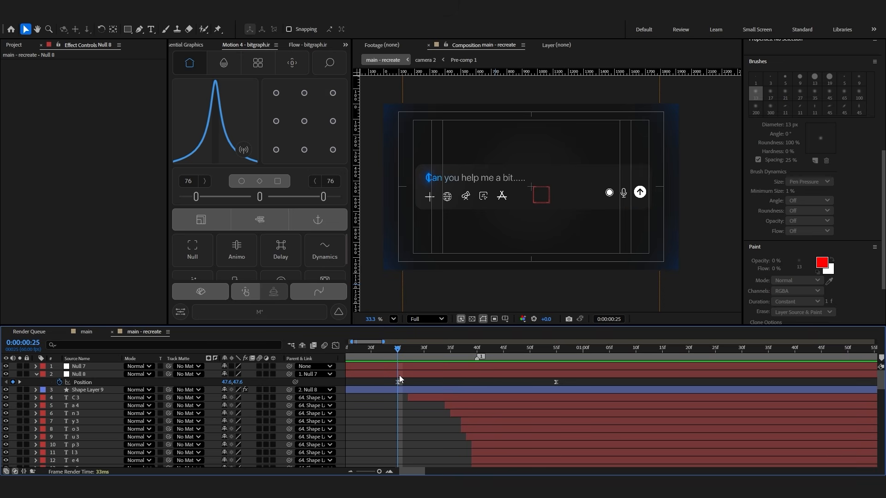
key("space")
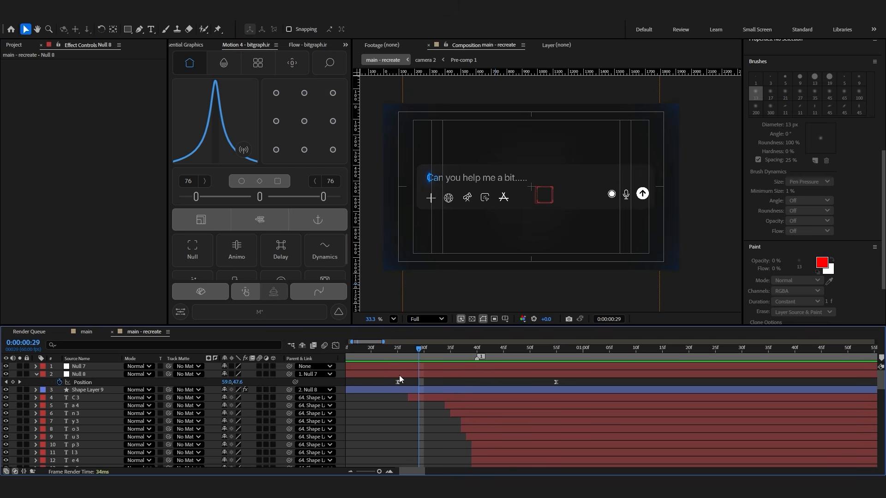
scroll(431, 174, "up", 8)
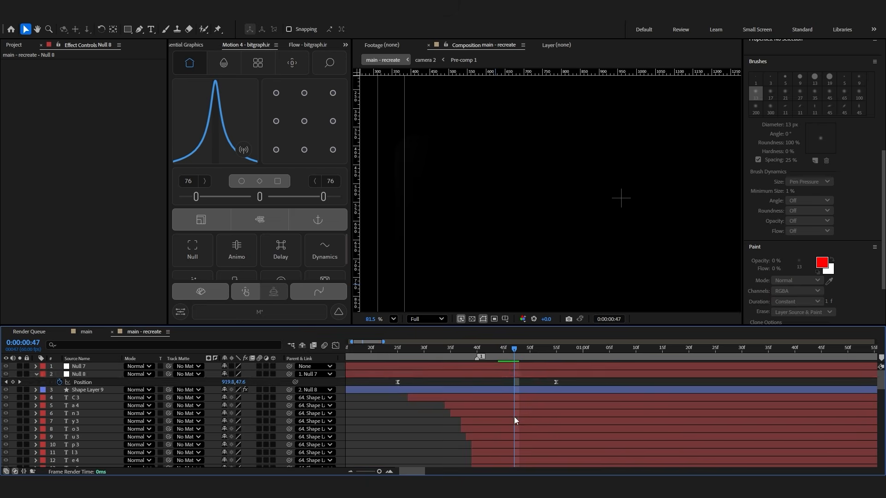
Shift Null 8's Position keyframes to start at 0:00:00:40 and move all new character layers so C 3 begins at 0:00:00:42
left_click_drag(398, 382, 475, 384)
left_click(421, 398)
scroll(435, 406, "down", 10)
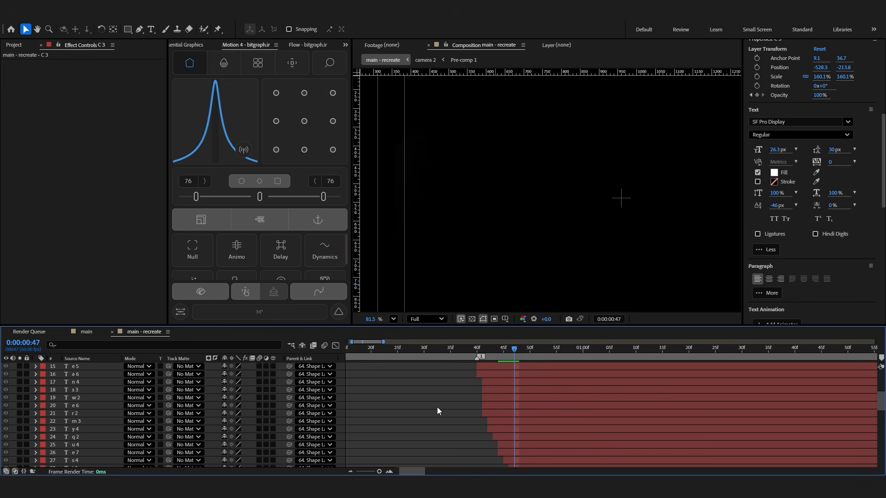
key("Page_Up")
key("Page_Up")
key("Page_Up")
key("Page_Up")
key("Page_Up")
left_click(547, 375, "shift")
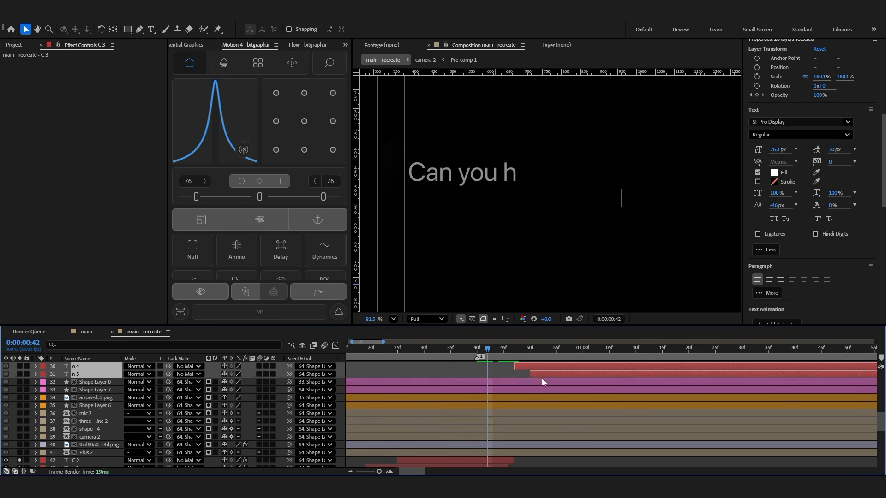
scroll(449, 430, "up", 10)
left_click(504, 405)
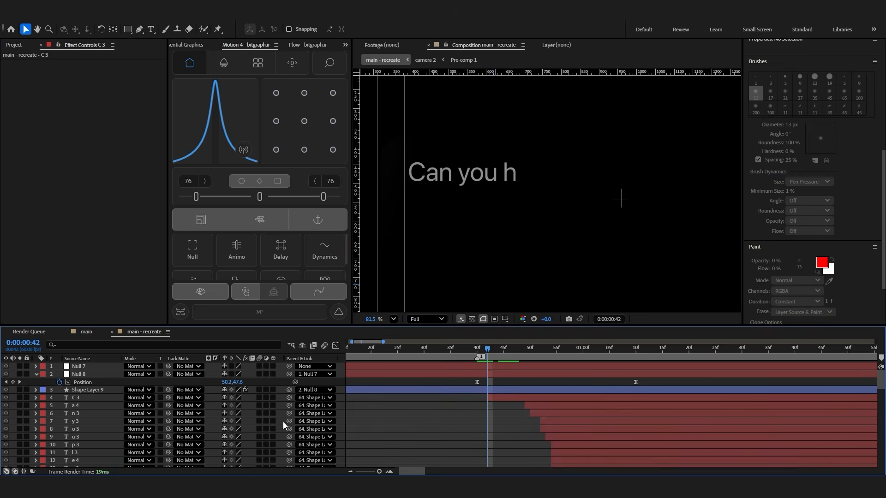
Turn off Solo for the placeholder's character layers so the whole prompt box renders again
scroll(184, 415, "down", 10)
left_click_drag(19, 390, 19, 461)
scroll(16, 413, "down", 3)
left_click_drag(20, 400, 20, 460)
scroll(20, 455, "down", 3)
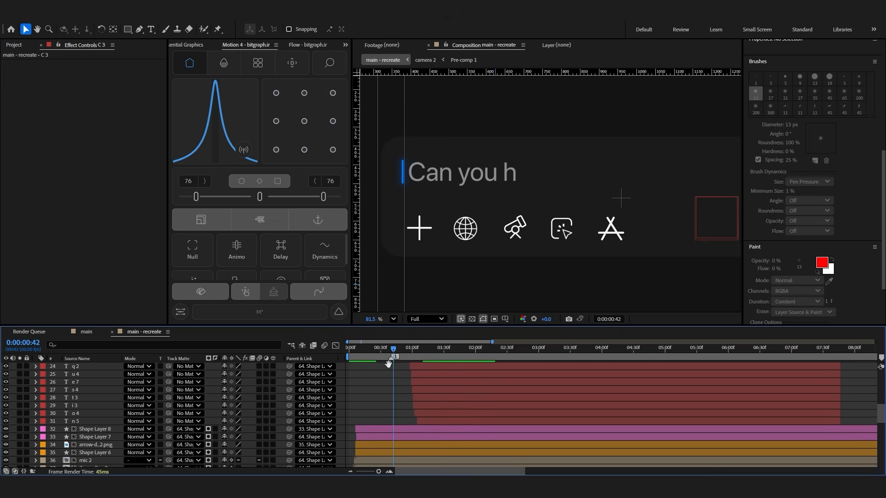
Preview the prompt box animation from the start and review Null 7's Position and Scale keyframe timing
key("space")
left_click(393, 319)
left_click(425, 149)
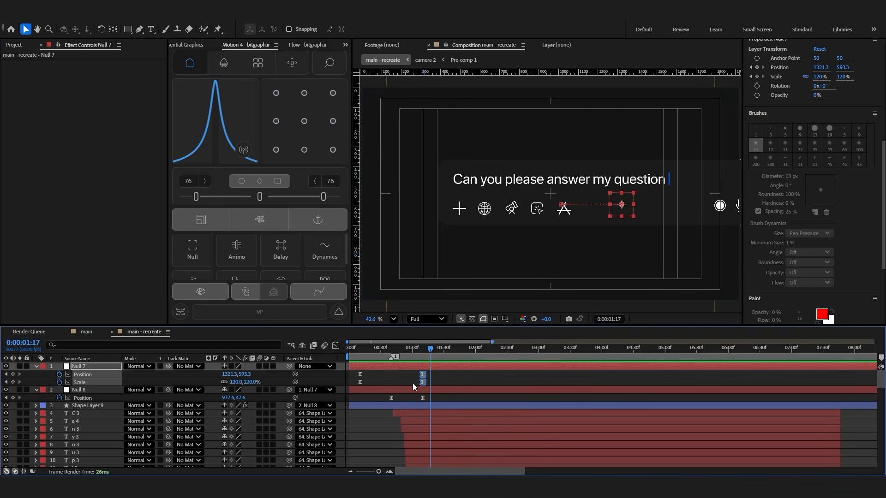
left_click_drag(450, 375, 368, 376)
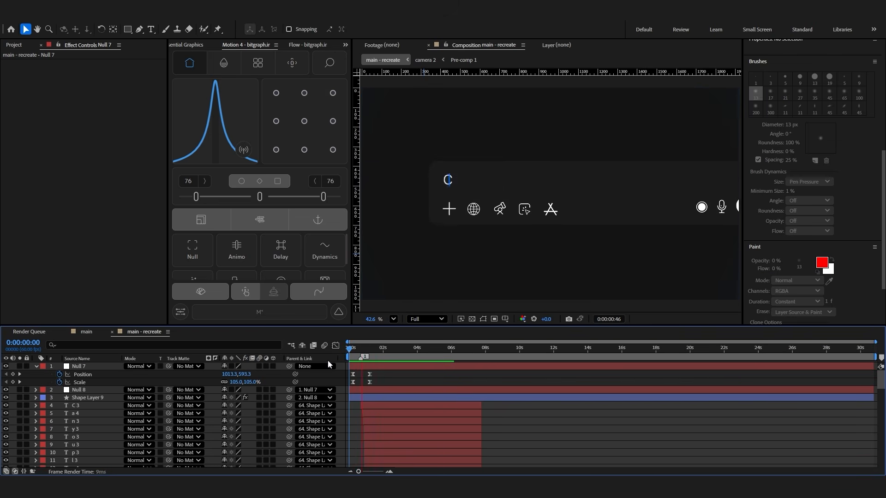
key("space")
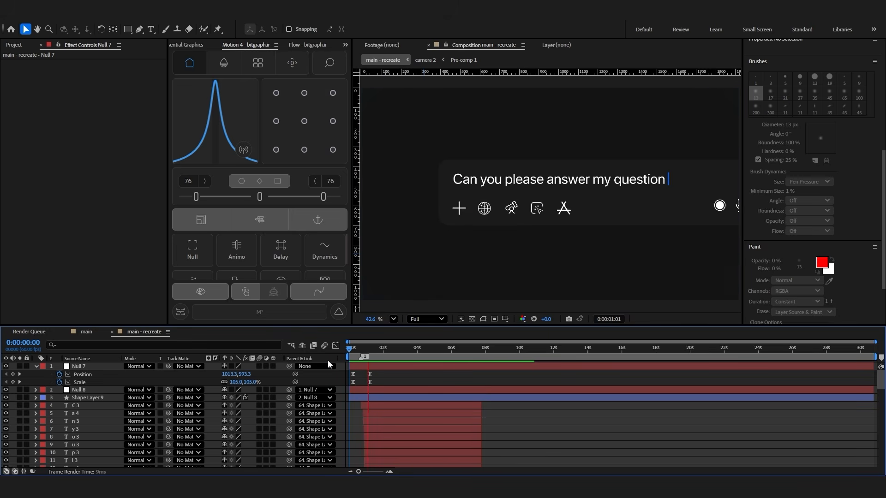
scroll(567, 196, "up", 2)
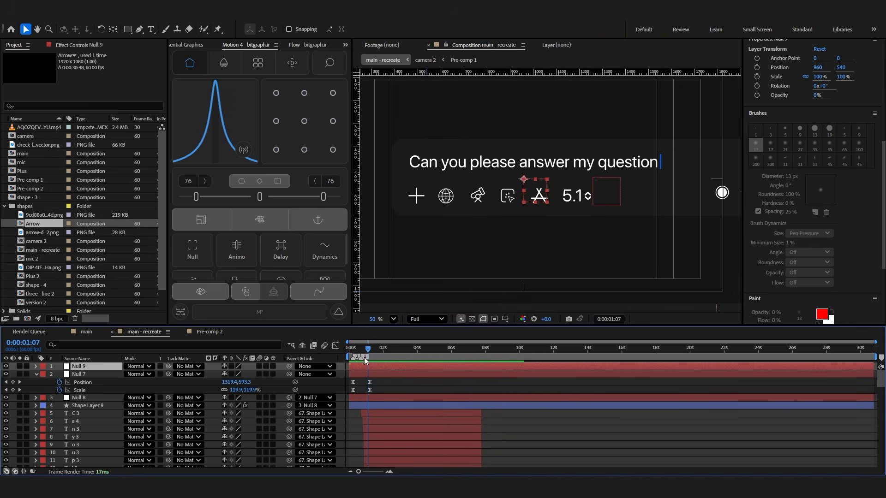
Parent Null 7 to Null 9 and set Position and Scale keyframes on Null 9 at 0:00:01:00
left_click(365, 359)
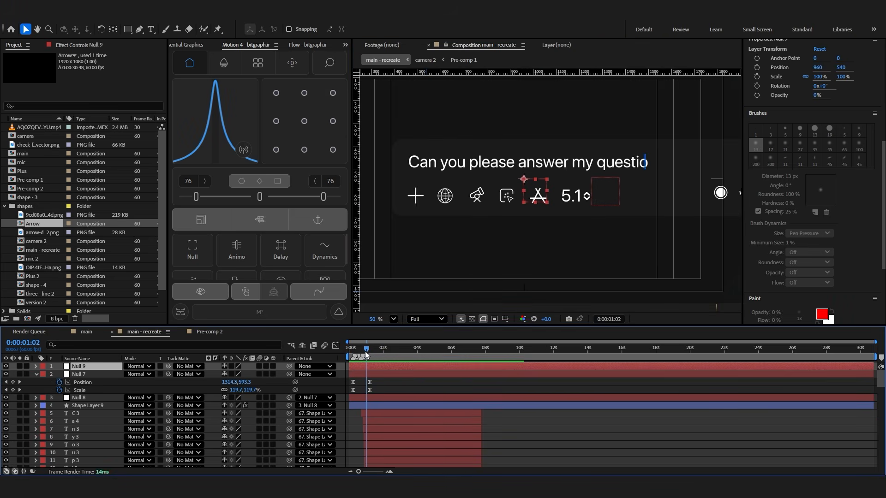
left_click(88, 374)
left_click_drag(290, 374, 80, 368)
left_click(79, 367)
key("p")
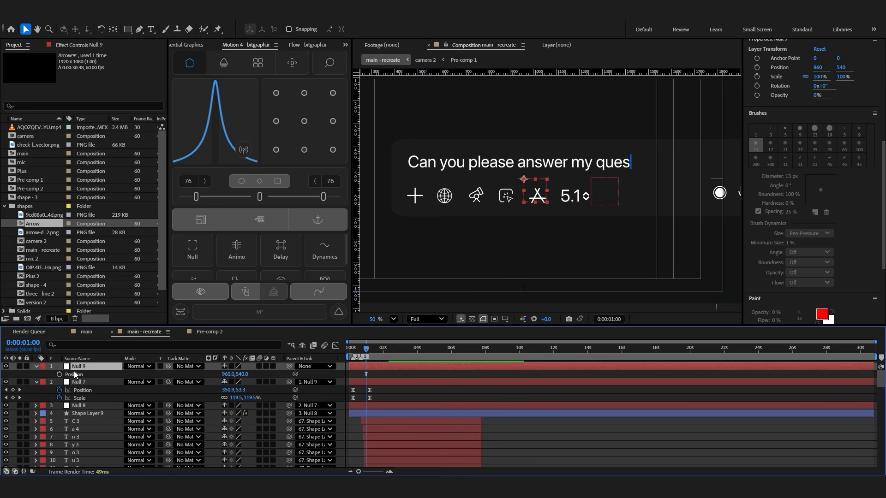
left_click(59, 375)
key("shift+s")
left_click(60, 382)
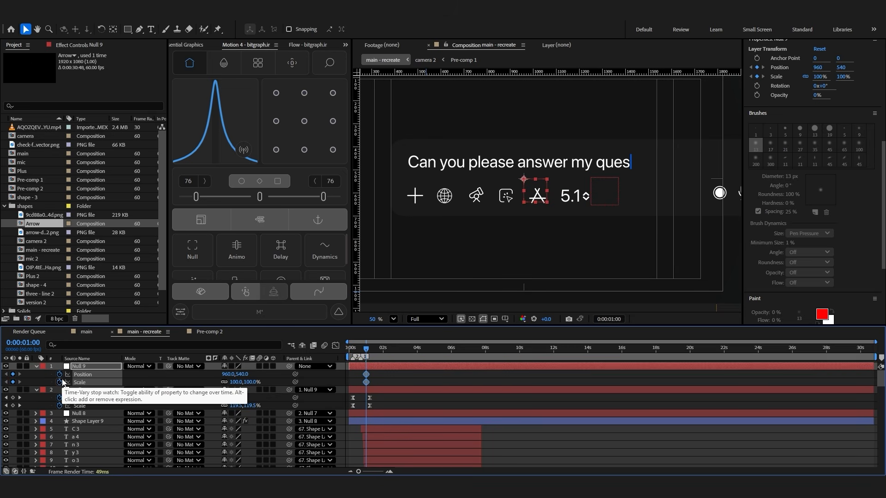
At 0:00:02:00, keyframe Null 9's Position at 685, 422 and its Scale at 118%
key("shift+Page_Down")
key("shift+Page_Down")
key("shift+Page_Down")
key("shift+Page_Down")
key("shift+Page_Down")
key("shift+Page_Down")
left_click_drag(242, 374, 130, 382)
left_click_drag(235, 383, 208, 374)
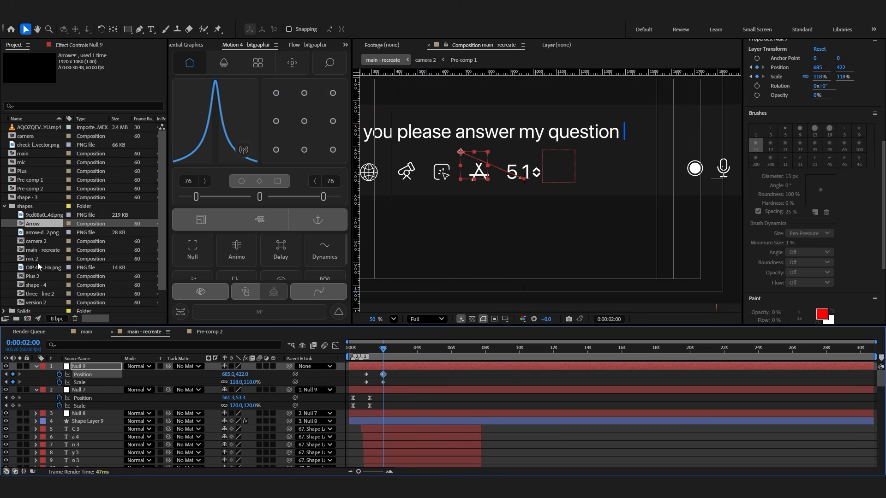
Add the version 2 composition as the top layer, position it at 956, 516 below the 5.1 label, and shift it later in time
scroll(39, 266, "down", 1)
left_click_drag(36, 276, 476, 367)
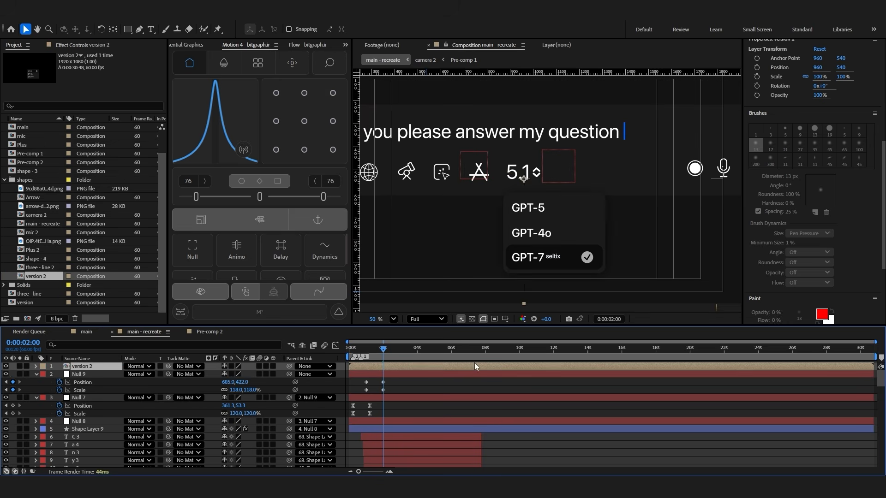
left_click_drag(536, 233, 533, 238)
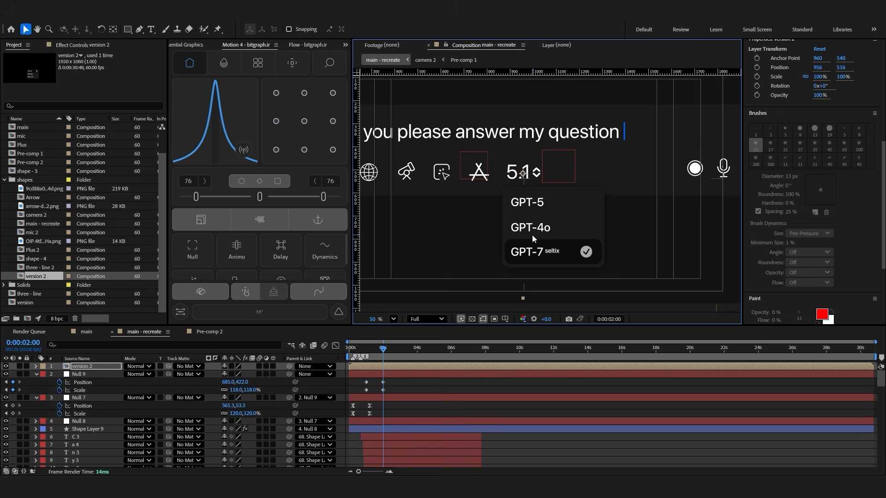
left_click_drag(389, 367, 409, 367)
Open the version 2 composition and examine its background card, option highlight, and check mark with the CC Toner effect
double_click(410, 367)
left_click(473, 287)
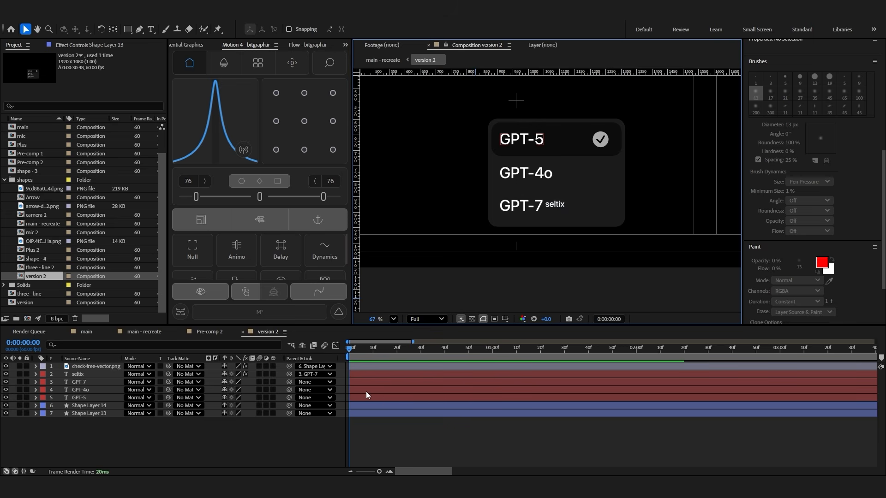
left_click(581, 217)
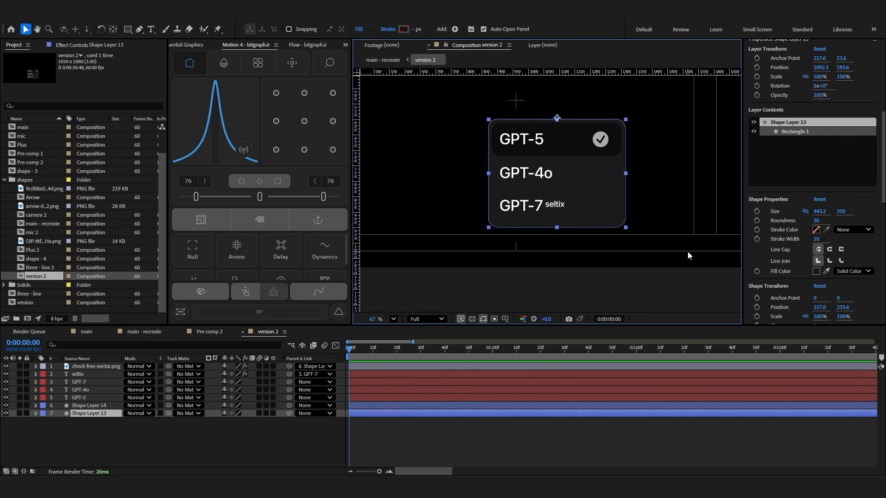
left_click(611, 231)
left_click(558, 145)
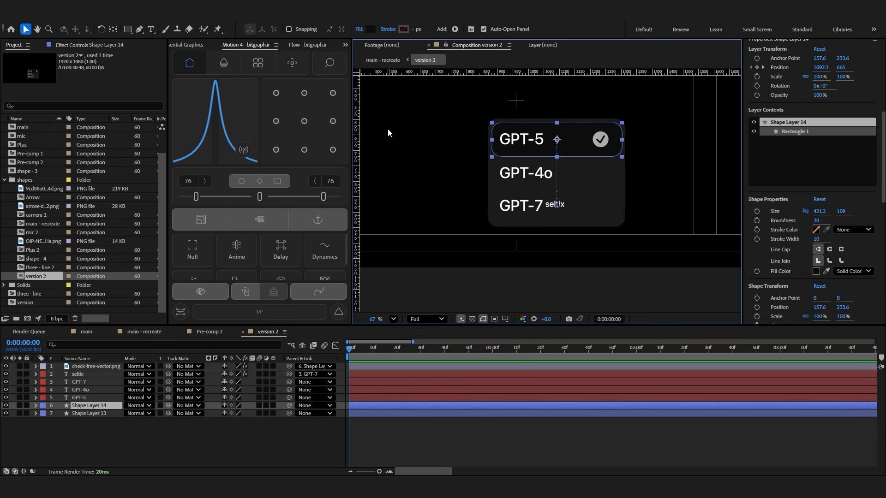
left_click(442, 229)
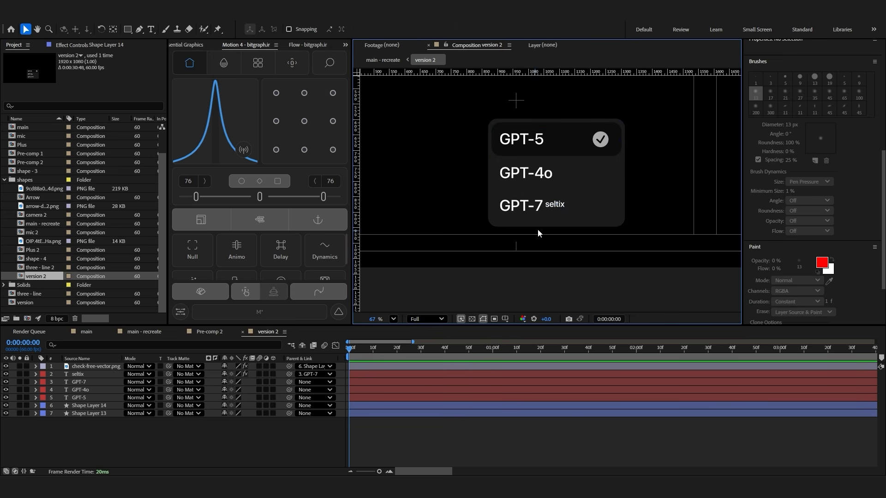
left_click(559, 226)
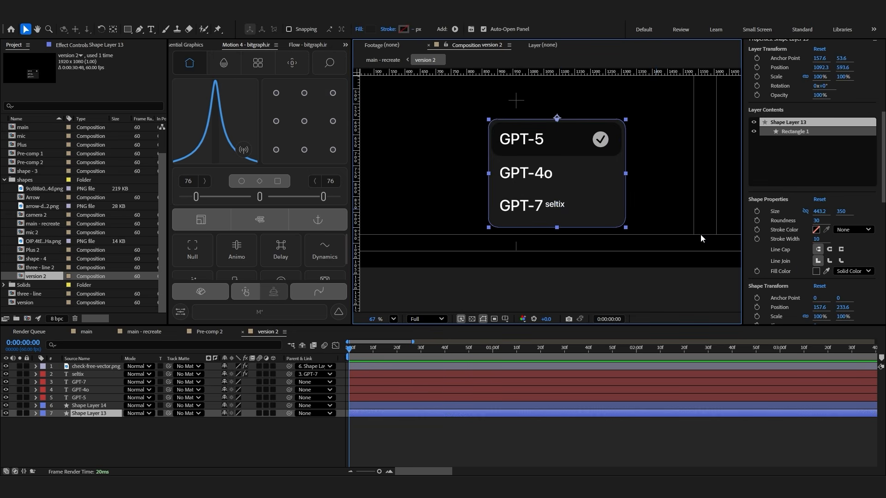
left_click(526, 406)
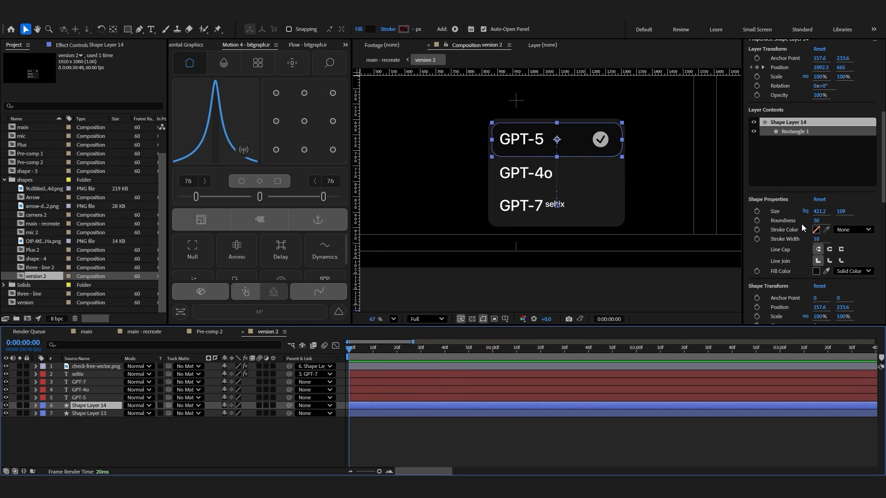
left_click(645, 156)
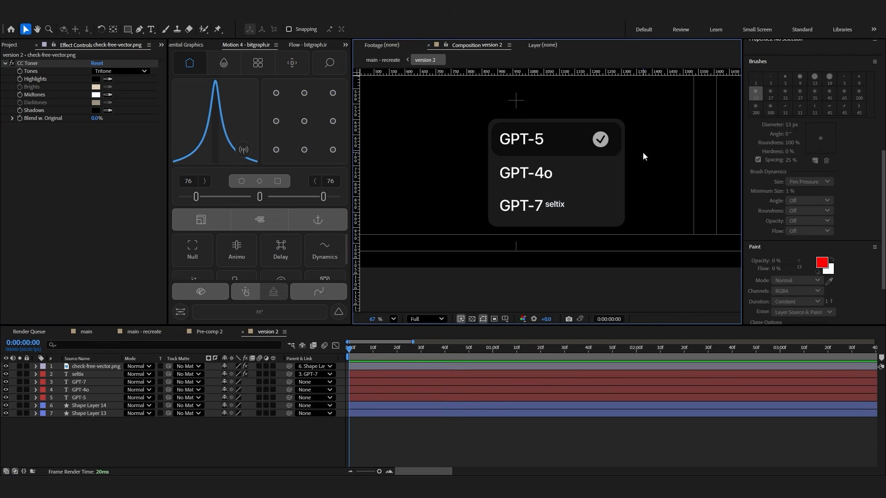
left_click(600, 146)
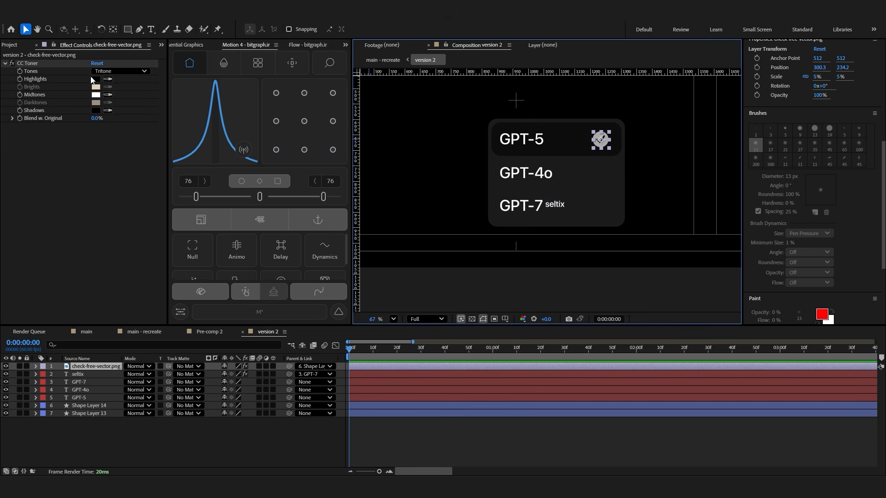
left_click(453, 274)
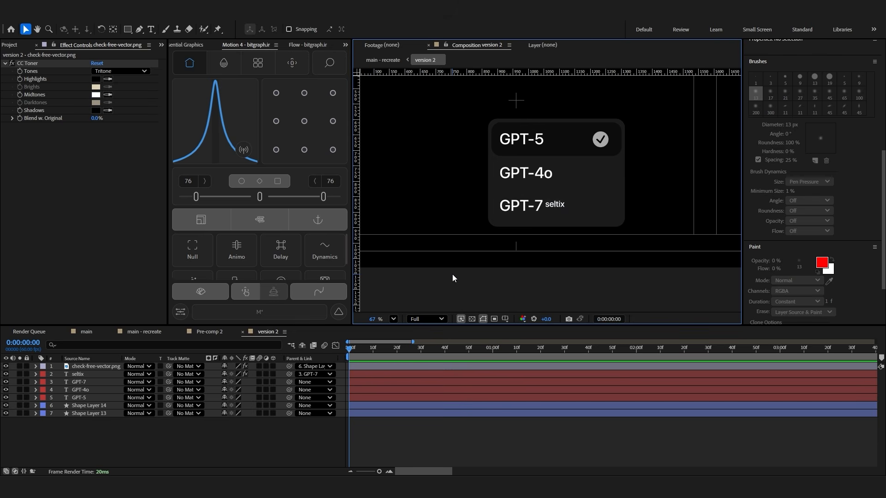
left_click(74, 368)
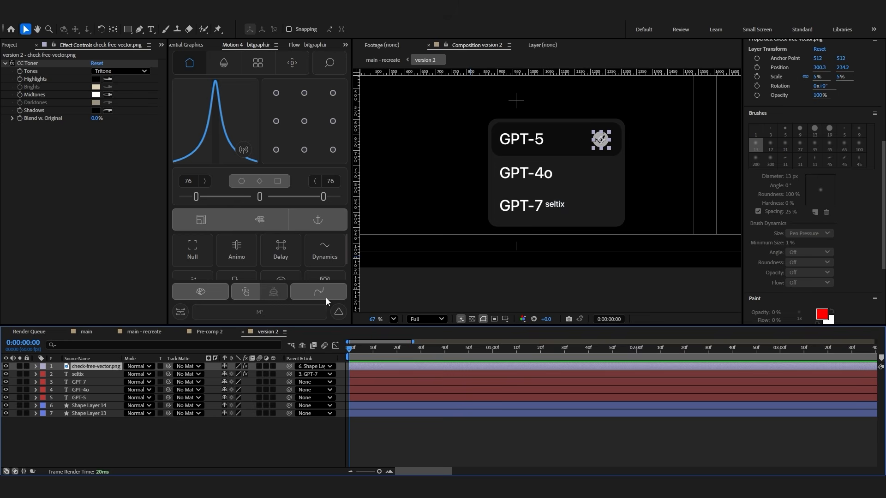
left_click(549, 141)
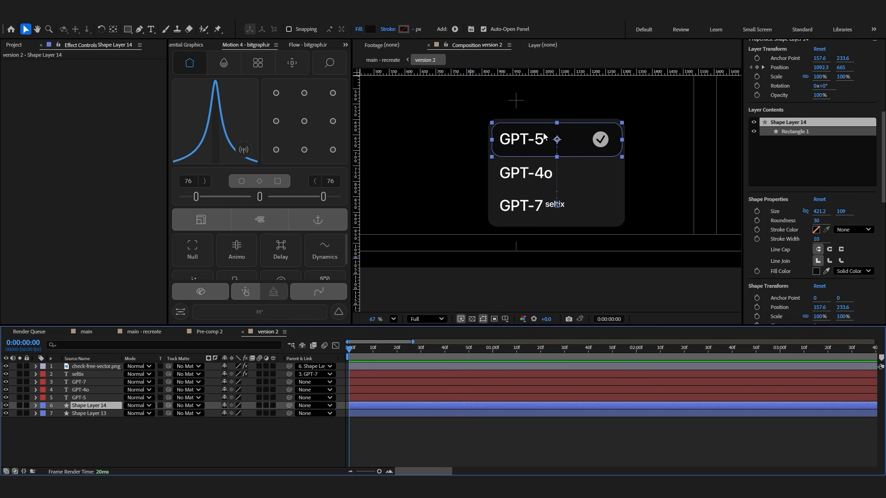
Examine the Position keyframes of the highlight, Shape Layer 14, and read their easing curve in Flow
key("u")
left_click(272, 438)
left_click(397, 356)
left_click_drag(396, 357, 431, 359)
left_click_drag(443, 416, 389, 411)
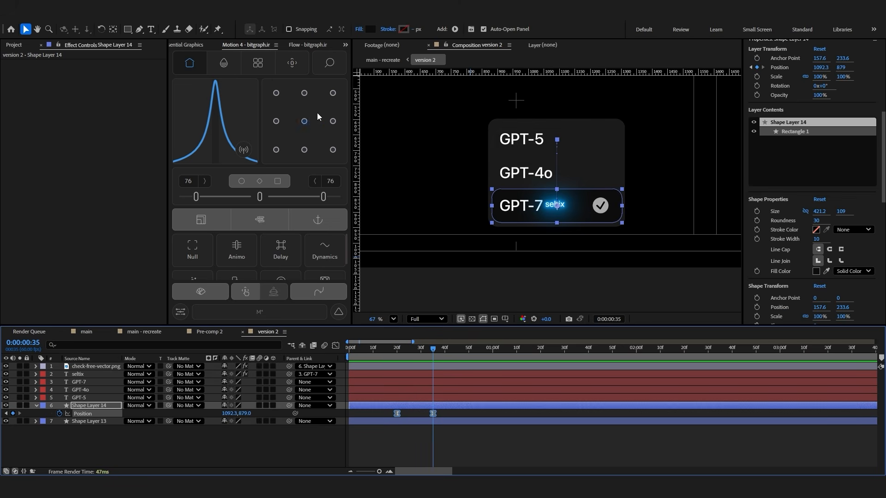
left_click(307, 46)
left_click(188, 121)
left_click(452, 438)
key("j")
left_click_drag(418, 348, 397, 352)
Examine the seltix layer's Deep Glow 2 Radius and Exposure keyframes at 0:00:00:26, 0:00:00:36 and 0:00:01:23
left_click(400, 371)
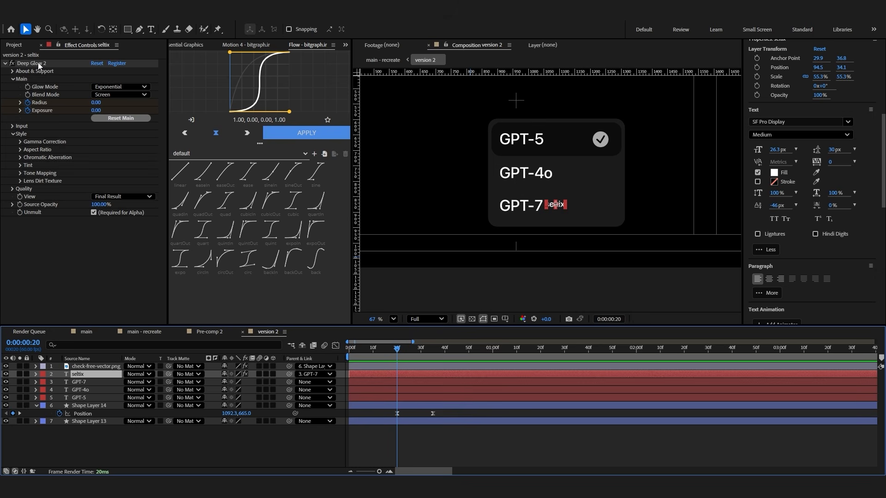
key("u")
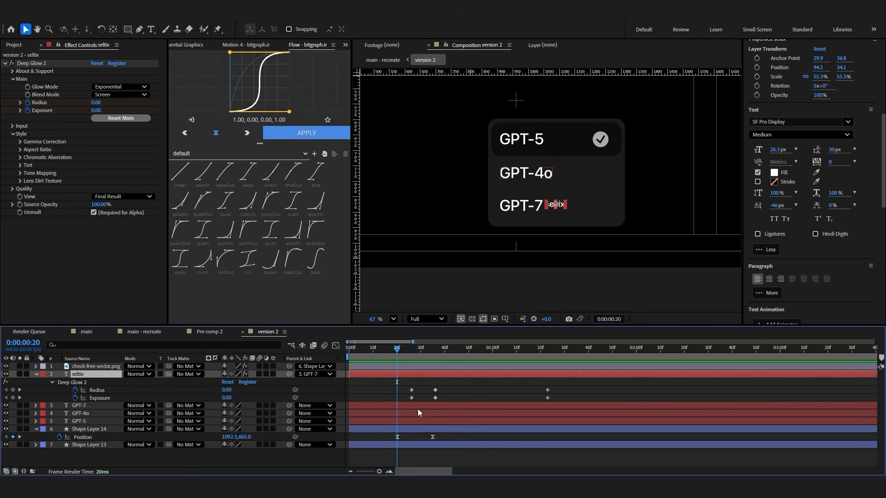
left_click(411, 350)
left_click_drag(400, 385, 411, 397)
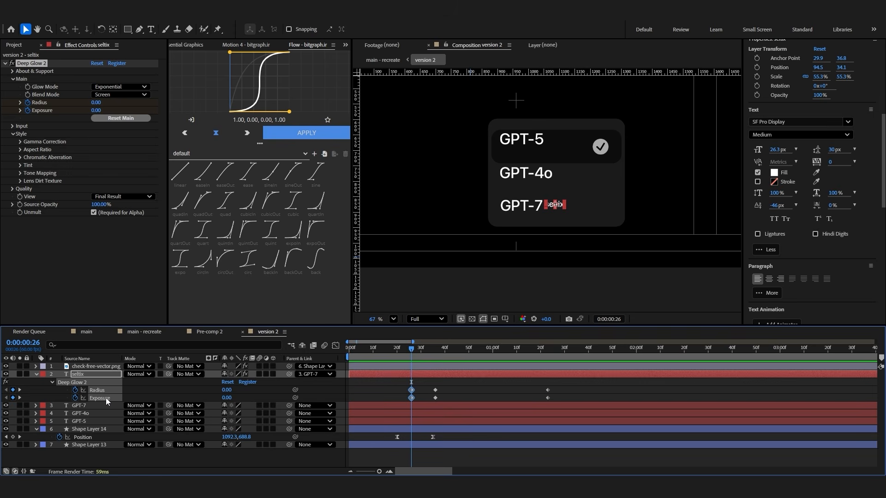
key("shift+Page_Down")
left_click_drag(450, 390, 423, 401)
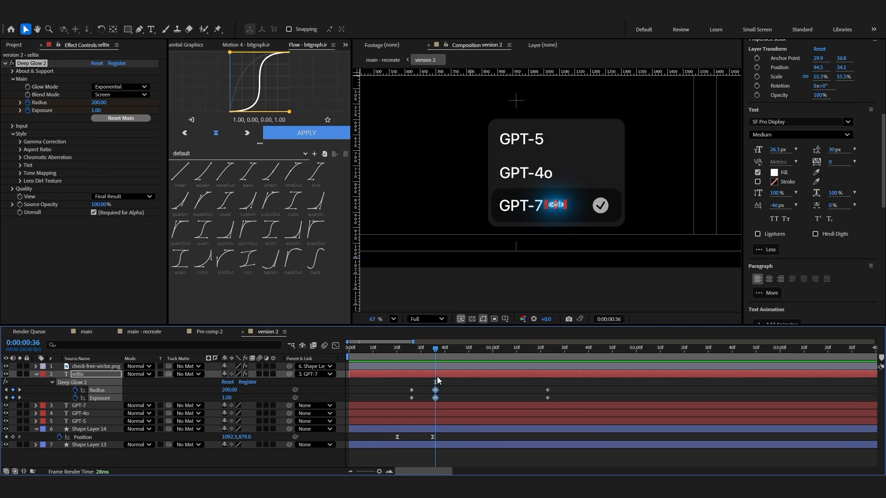
left_click(554, 359)
left_click_drag(436, 352, 548, 356)
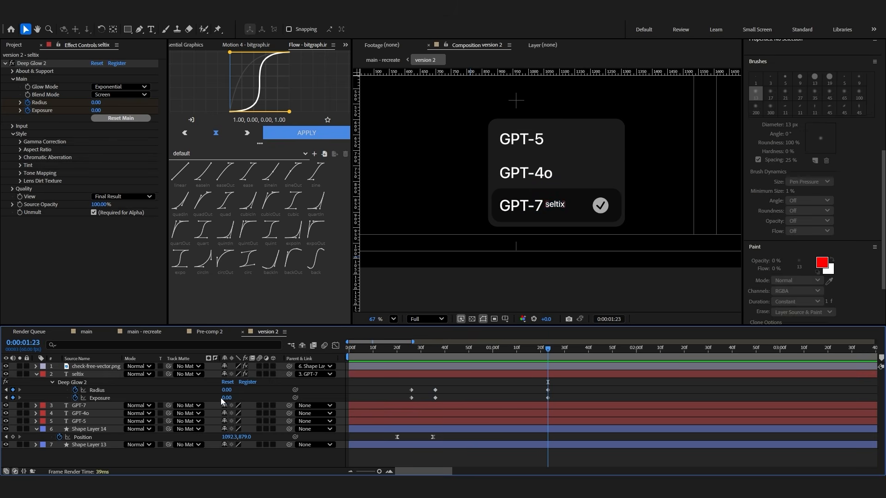
left_click_drag(579, 387, 383, 407)
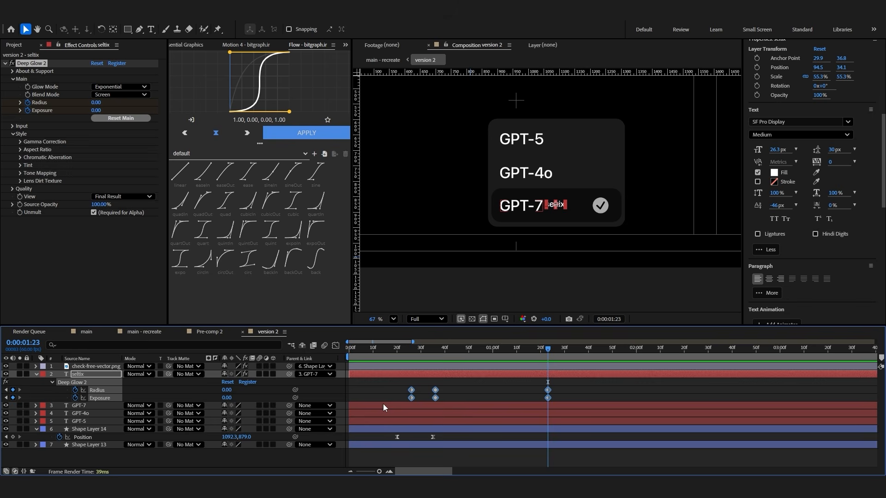
Examine the Deep Glow 2 Tint settings of the seltix layer at 0:00:00:37
left_click(390, 394)
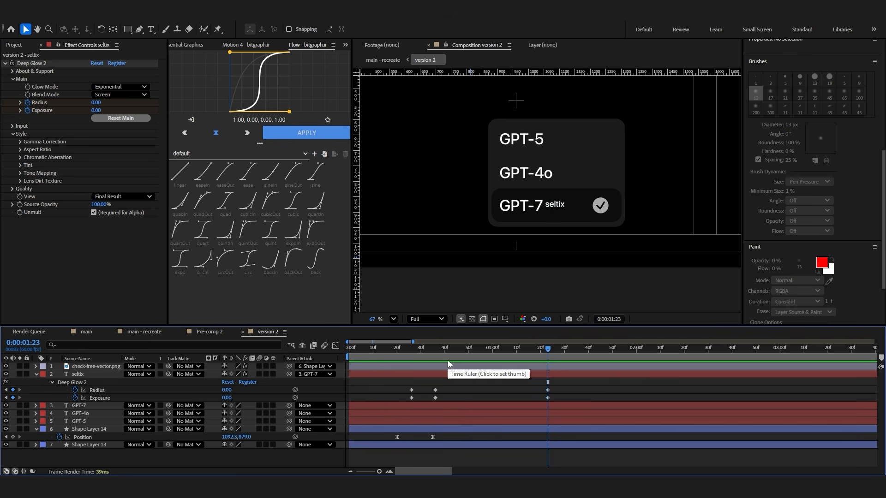
key("j")
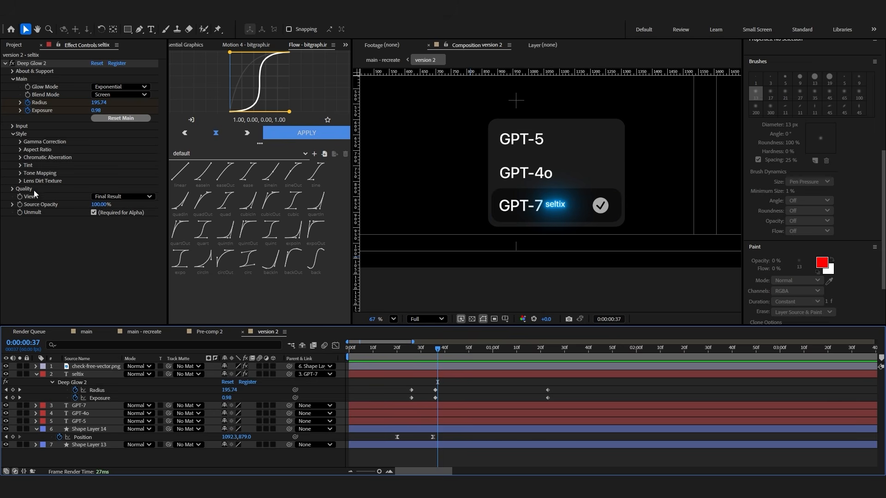
left_click(20, 166)
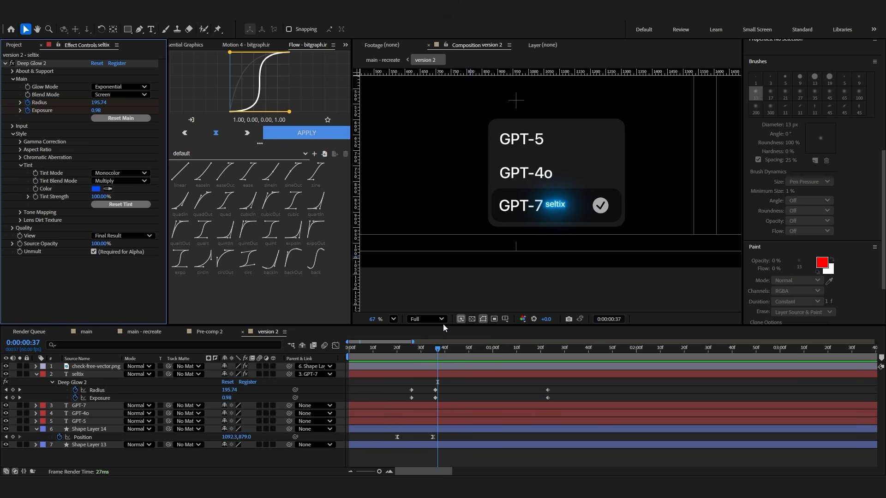
left_click(92, 374)
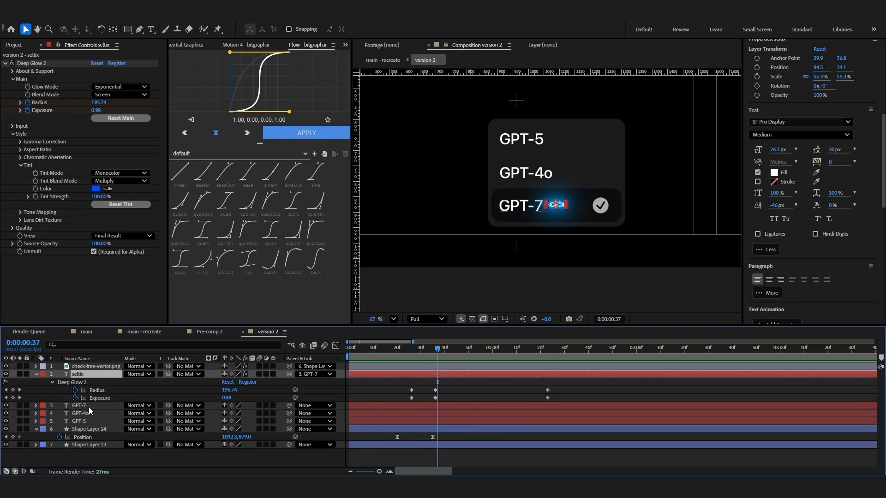
Examine the GPT-7 layer's Scale keyframes at 0:00:00:25, 0:00:00:30 and 0:00:00:35
left_click(90, 406)
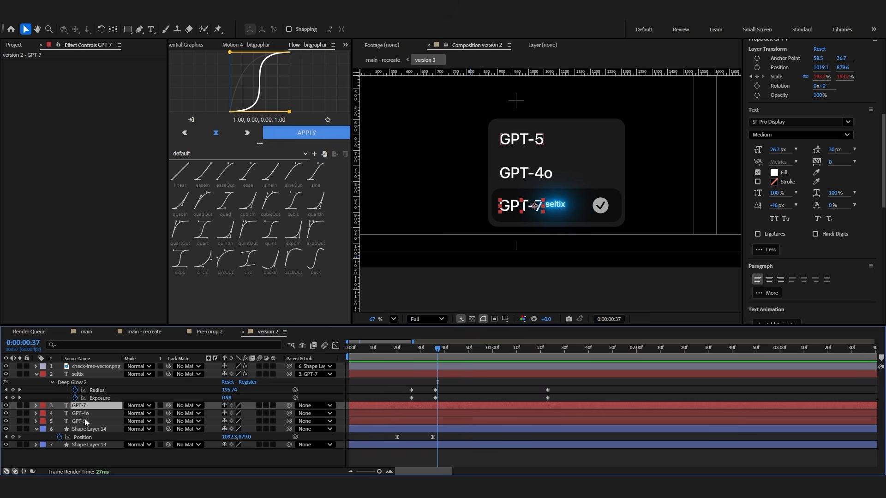
left_click(492, 363)
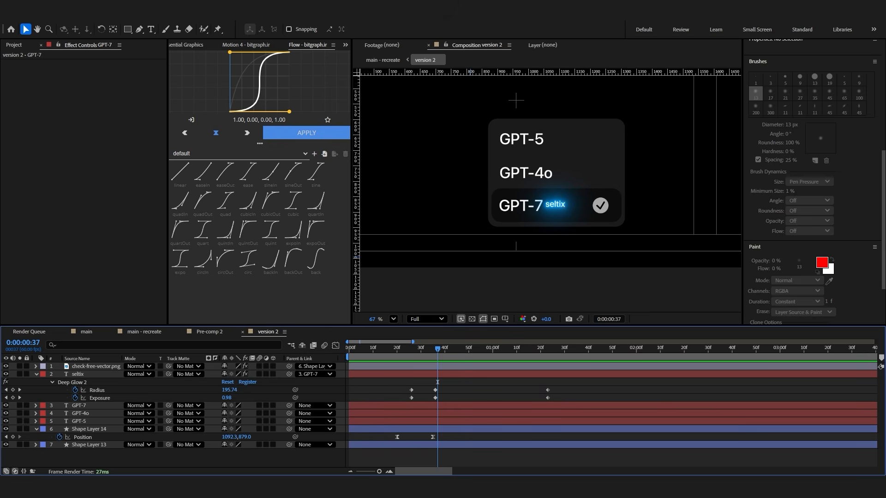
left_click(98, 407)
key("s")
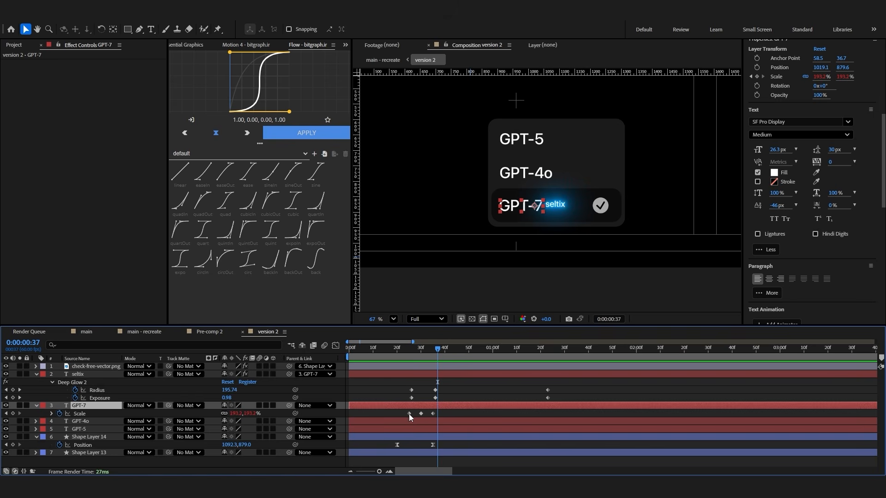
left_click_drag(408, 352, 421, 358)
key("=")
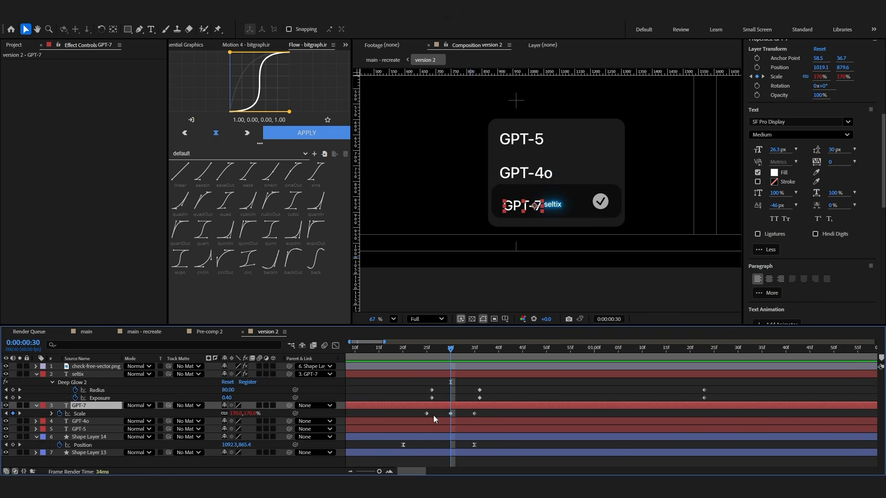
mouse_move(486, 413)
left_mouse_down()
mouse_move(340, 397)
mouse_move(405, 418)
mouse_move(473, 418)
left_mouse_up()
key("j")
key("j")
left_click(455, 415)
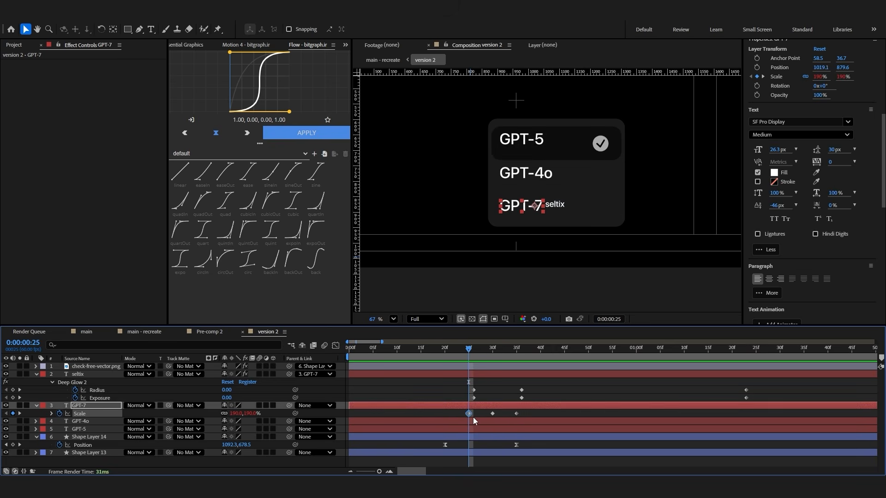
key("k")
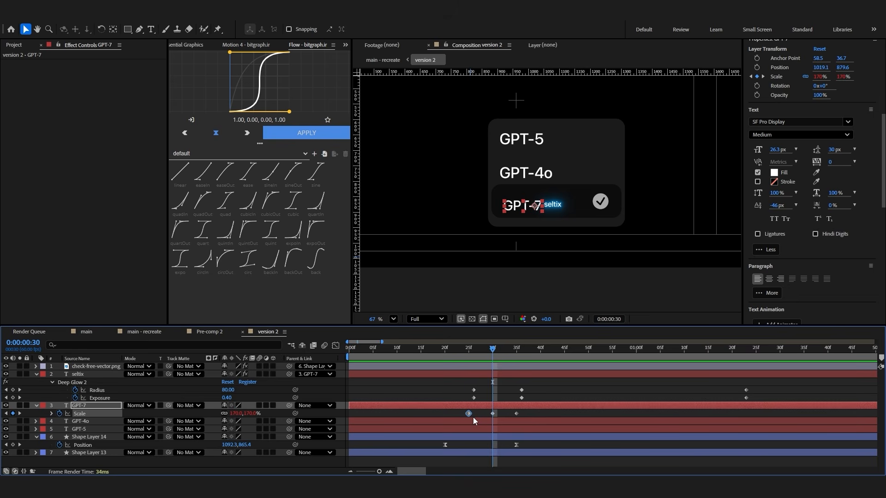
key("k")
left_click(516, 414)
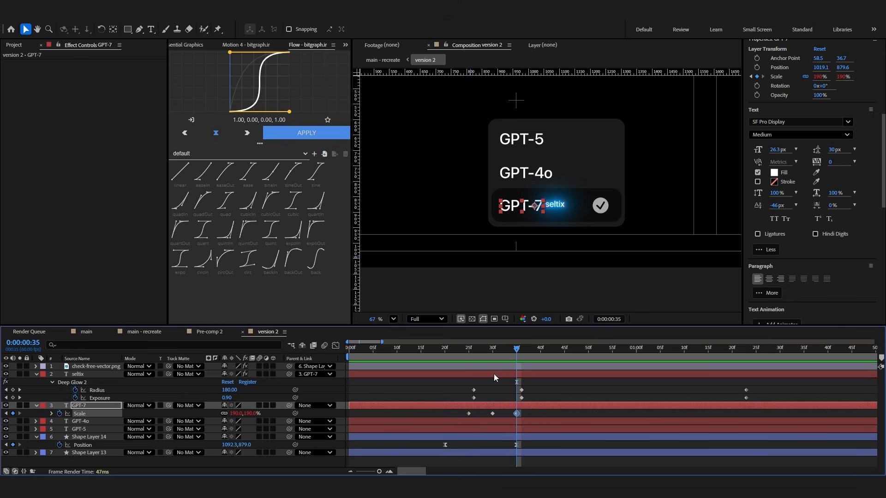
key("j")
left_click(522, 388)
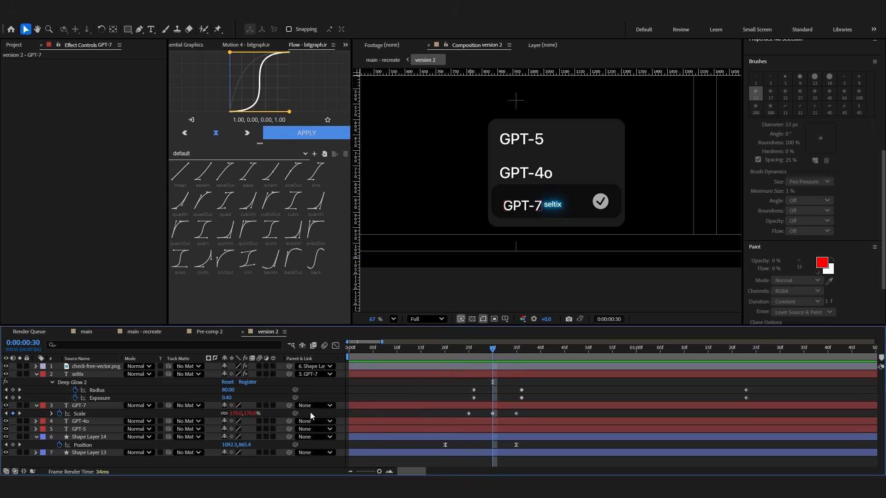
left_click(493, 413)
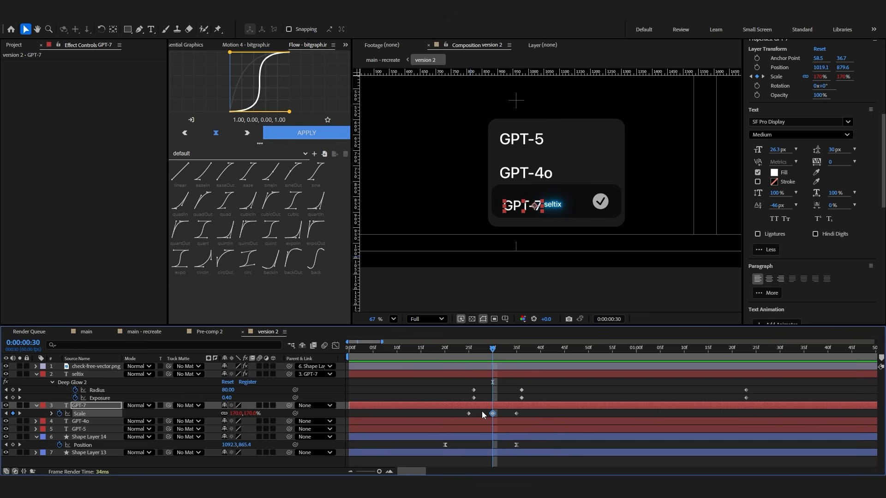
Examine the bounce expression on the GPT-7 layer's Scale and scrub through the dropdown animation
left_click(52, 414)
left_click(399, 426)
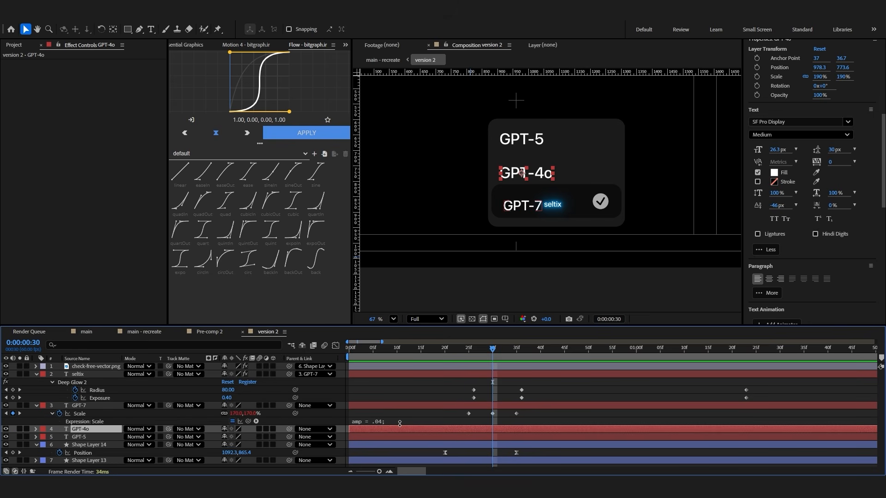
left_click(400, 422)
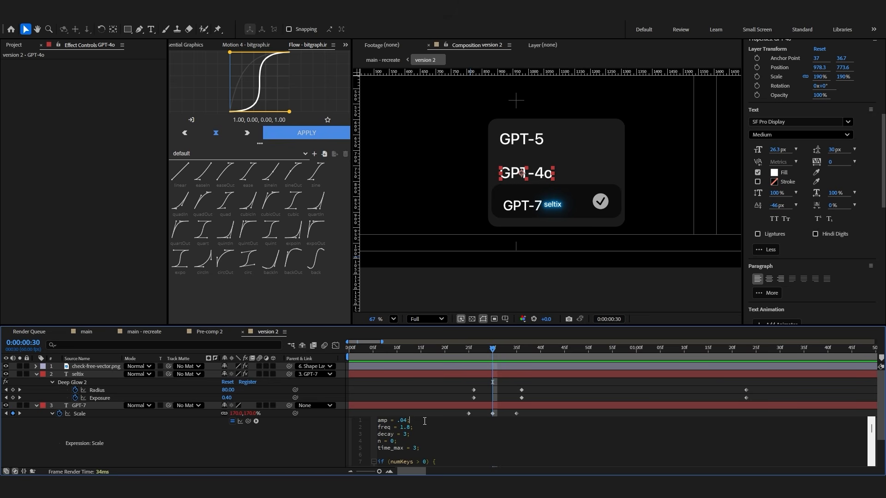
left_click(349, 407)
left_click_drag(453, 357, 564, 368)
In main - recreate, unlink version 2's Scale dimensions and add Scale keyframes at 0:00:02:00 and 0:00:02:20
key("shift+Escape")
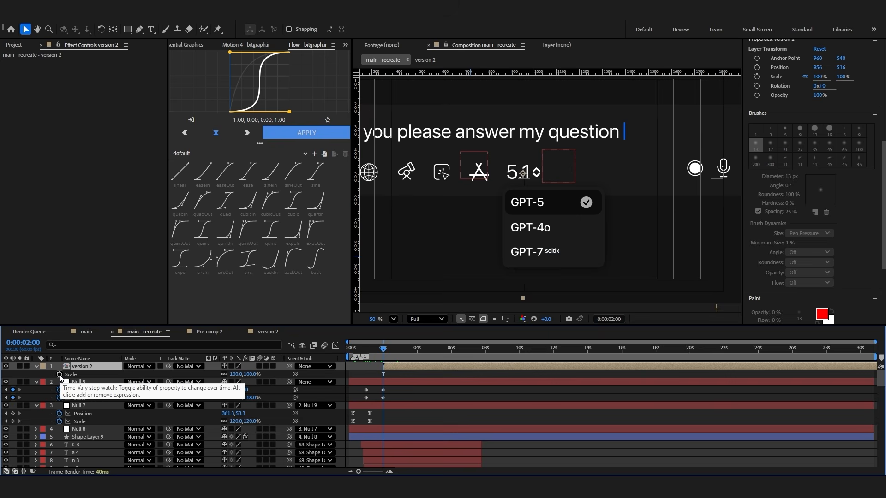
left_click(224, 374)
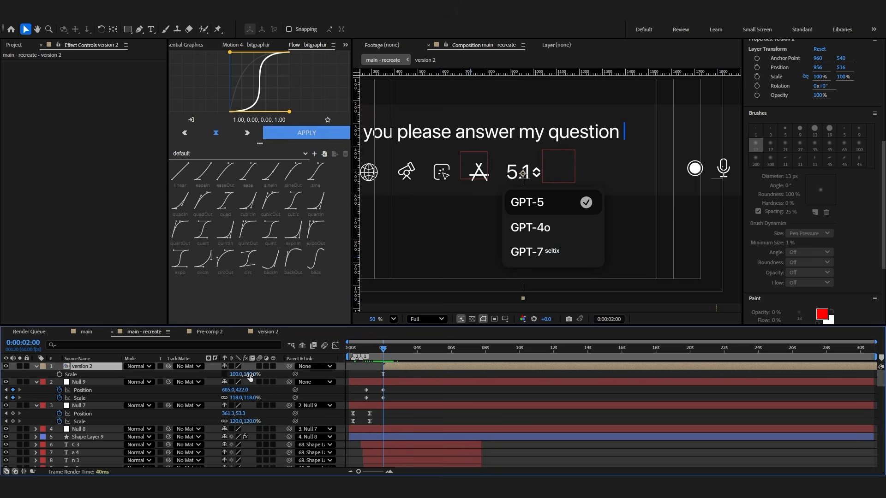
left_click(59, 374)
key("shift+Page_Down")
key("shift+Page_Down")
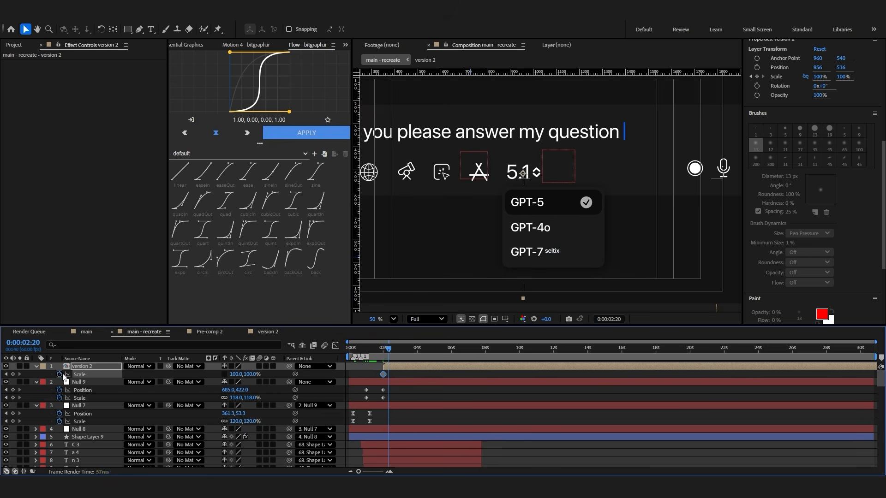
key("equal")
left_click(13, 374)
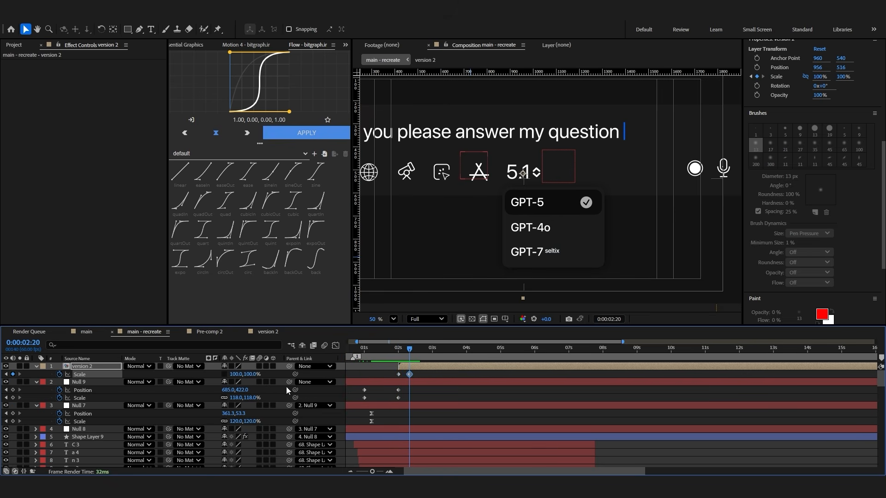
Move version 2's anchor point to 962, 600, at the upper edge of the dropdown card
left_click(7, 374)
left_click_drag(251, 377, 222, 377)
key("ctrl+z")
left_click(113, 30)
left_click_drag(523, 173, 524, 192)
key("v")
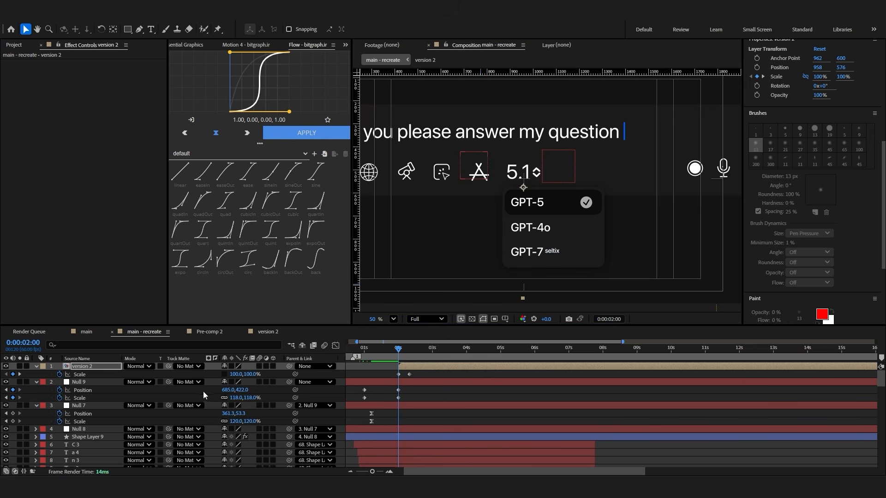
Set version 2's vertical Scale to 38% at 0:00:02:00, ease both Scale keyframes with curve 0.06, 0.88, 0.15, 0.95, and preview
left_click_drag(251, 374, 223, 375)
left_click_drag(424, 376, 374, 387)
left_click_drag(289, 111, 238, 56)
left_click(307, 133)
left_click(397, 355)
key("space")
key("space")
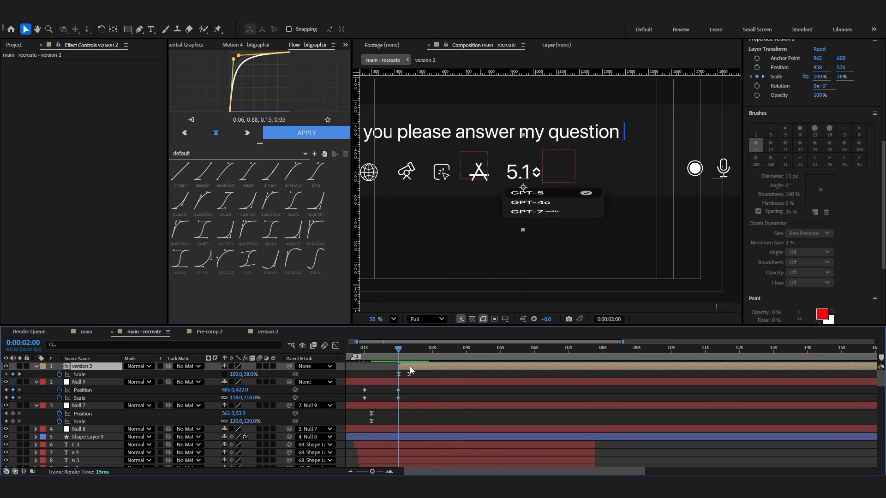
Keyframe version 2's Opacity from 0% at 0:00:02:00 to 100% at 0:00:02:20 with the same easing as Scale
key("shift+t")
left_click(59, 382)
left_click(20, 374)
left_click(13, 382)
left_click(6, 382)
left_click_drag(228, 382, 185, 383)
left_click_drag(423, 377, 395, 386)
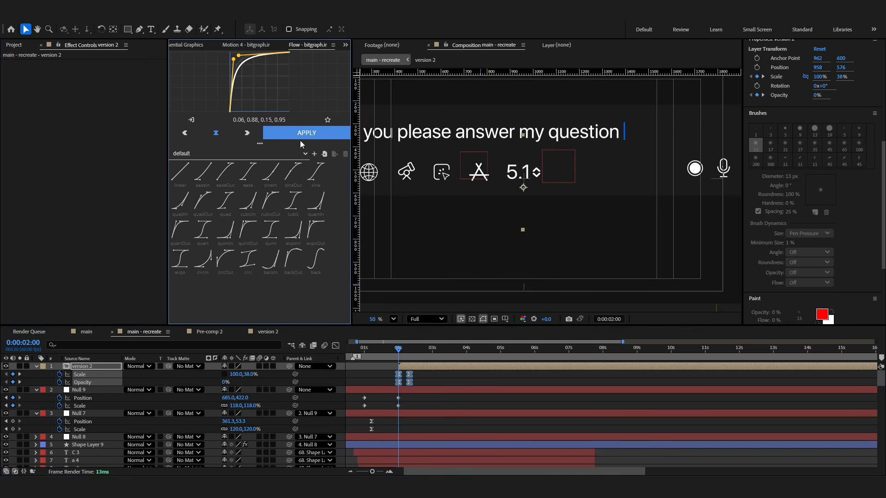
Ease Null 9's Position and Scale keyframes in Motion 4 with incoming and outgoing values of 80
left_click_drag(418, 396, 362, 408)
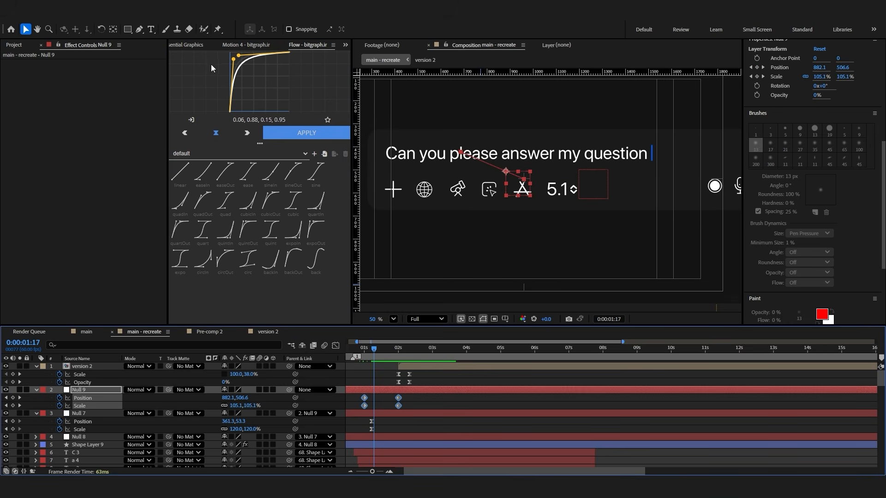
left_click(255, 46)
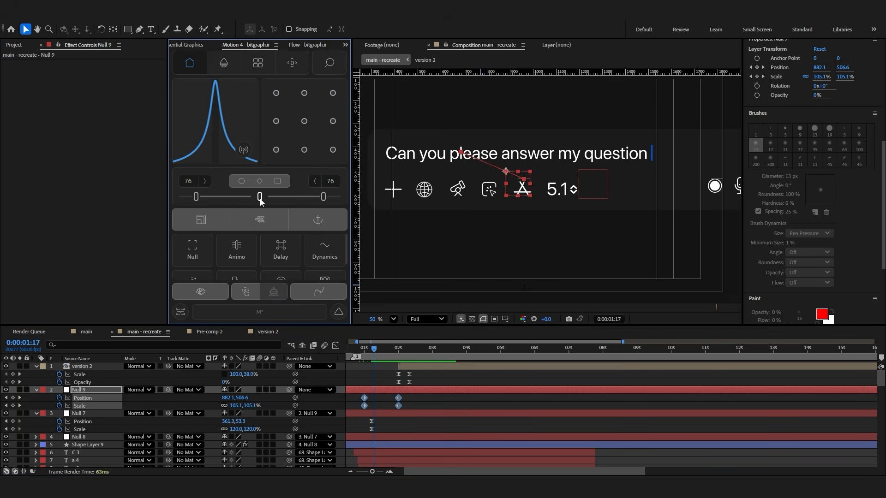
left_click_drag(324, 198, 327, 200)
left_click_drag(358, 355, 381, 365)
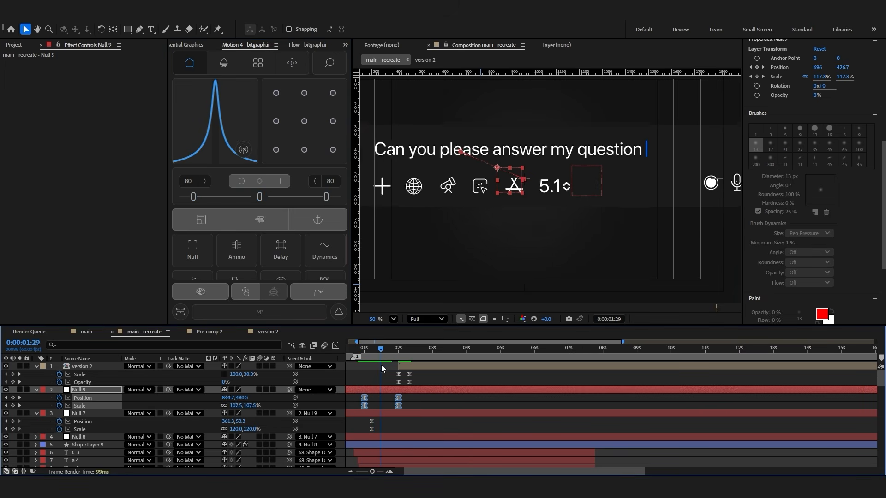
Check Null 9's motion in the graph editor and shift the version 2 layer to start at 0:00:01:29
scroll(374, 401, "left", 2)
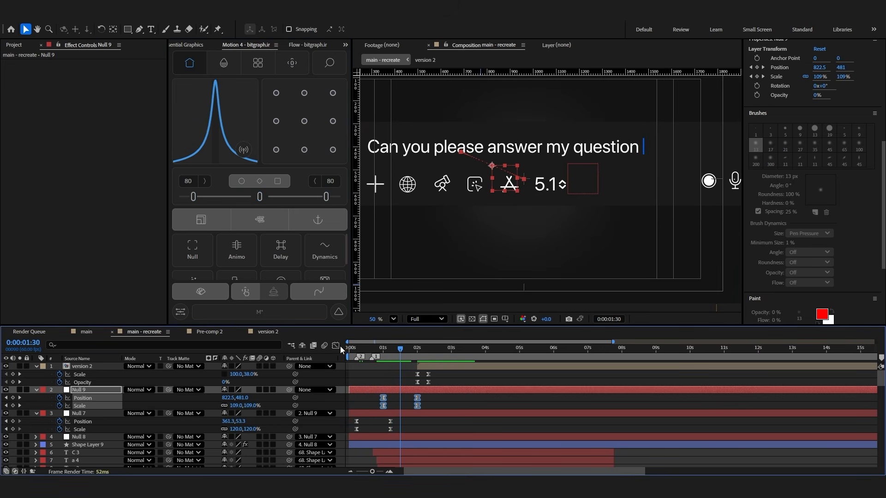
left_click(336, 346)
left_click(400, 351)
left_click(337, 346)
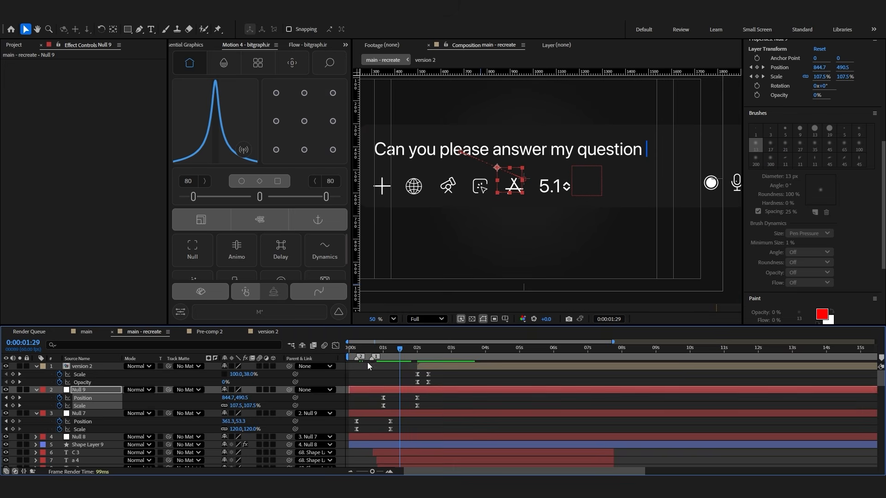
left_click(412, 375)
mouse_move(429, 367)
left_mouse_down()
mouse_move(362, 362)
mouse_move(423, 360)
left_mouse_up()
left_click(378, 373)
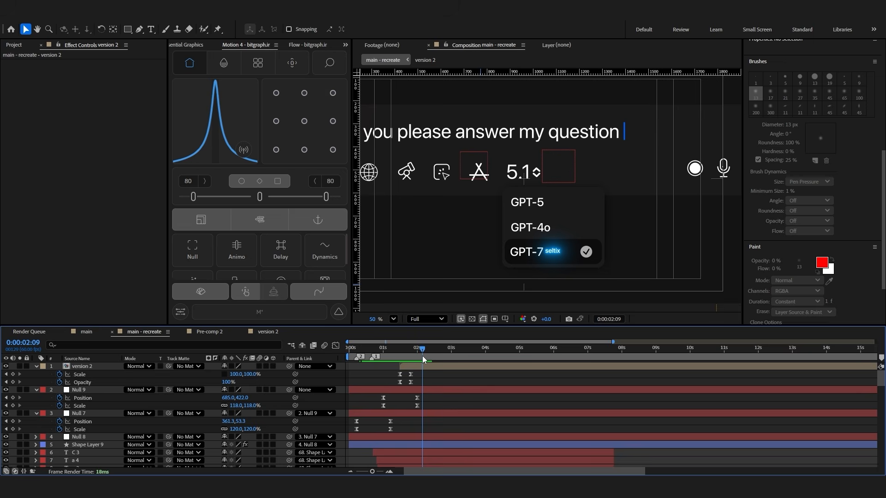
Parent the version 2 layer to Null 9 and preview the dropdown opening during the zoom
left_click_drag(289, 366, 77, 392)
left_click_drag(409, 355, 361, 357)
key("space")
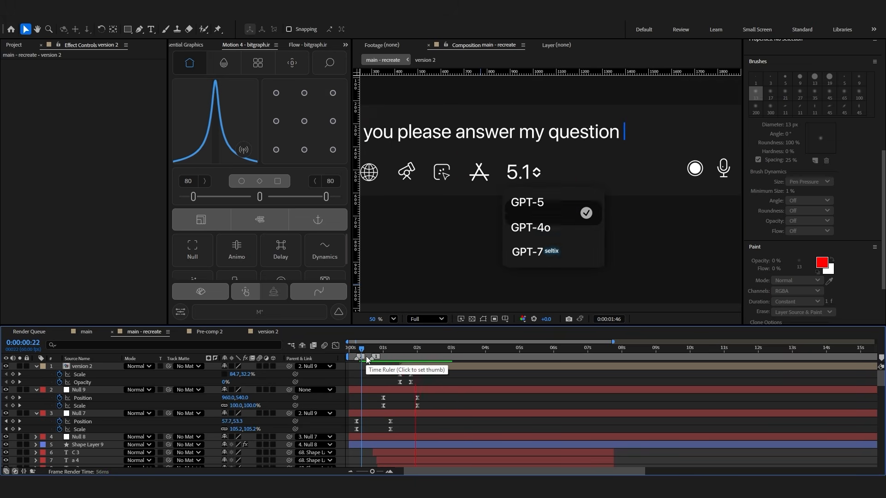
scroll(609, 173, "down", 1)
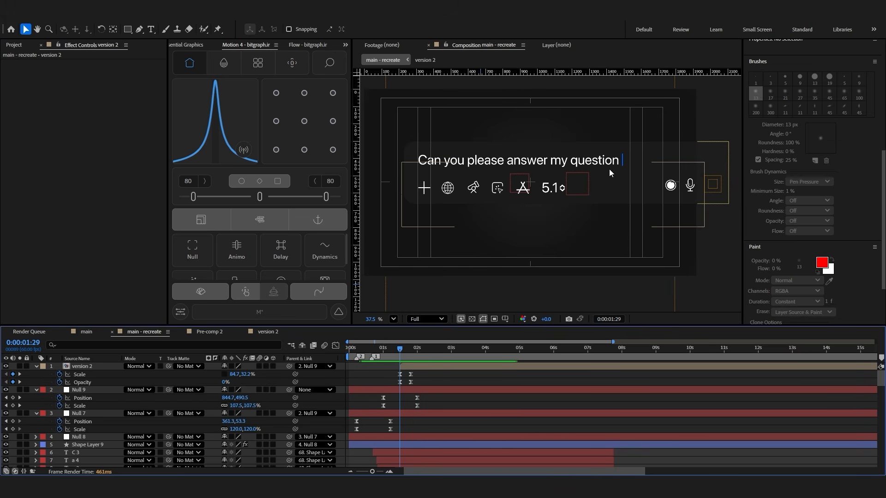
Check the end of version 2's opening at 0:00:01:49 against the highlight's first Position keyframe inside the composition
left_click(412, 354)
left_click(413, 366)
left_click(429, 378)
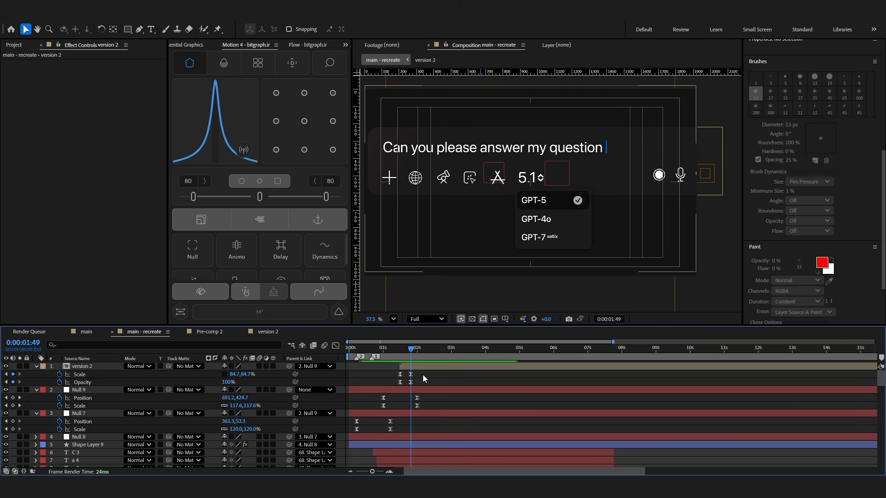
double_click(417, 368)
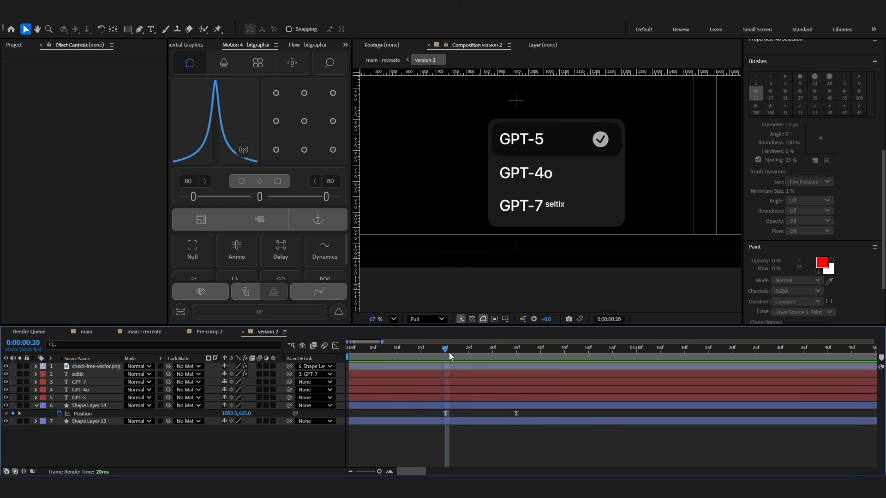
mouse_move(447, 352)
left_mouse_down()
mouse_move(492, 359)
mouse_move(444, 355)
left_mouse_up()
left_click(169, 331)
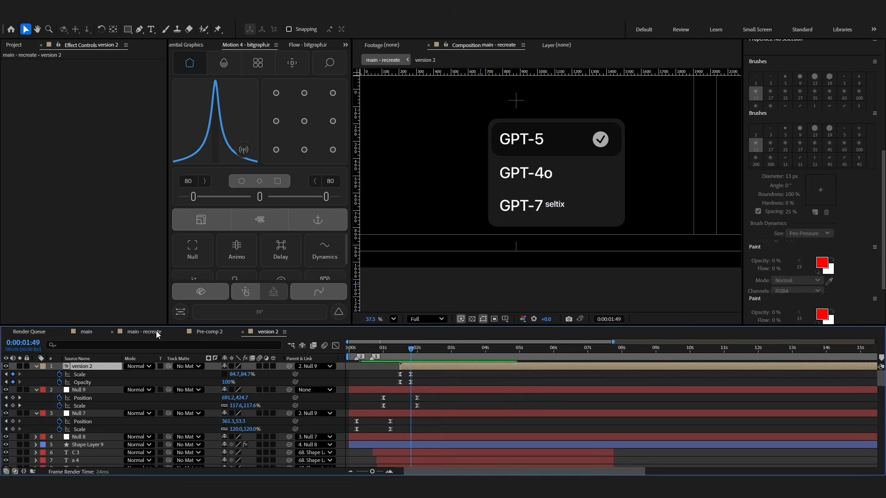
Add a null object, parent Null 9 to it, and set a Position keyframe on it at 0:00:01:49
left_click(420, 380)
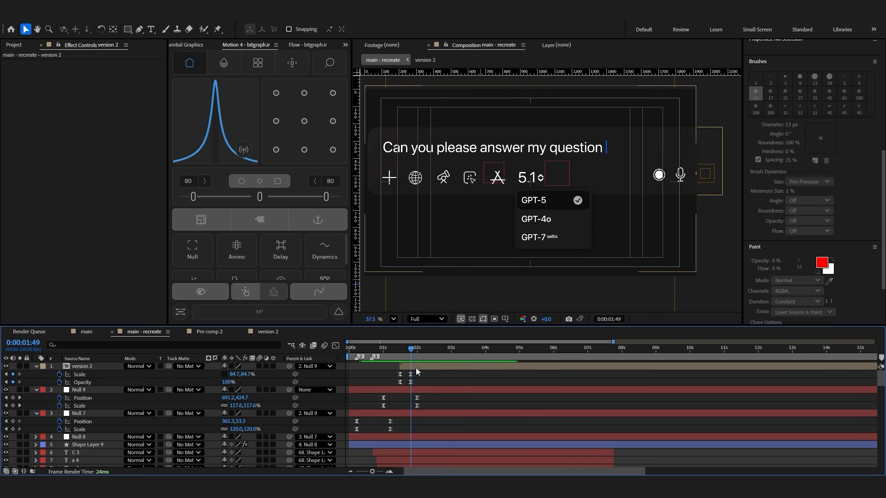
key("ctrl+alt+shift+y")
left_click(283, 399)
left_click_drag(289, 398, 81, 367)
left_click(81, 367)
key("alt+shift+p")
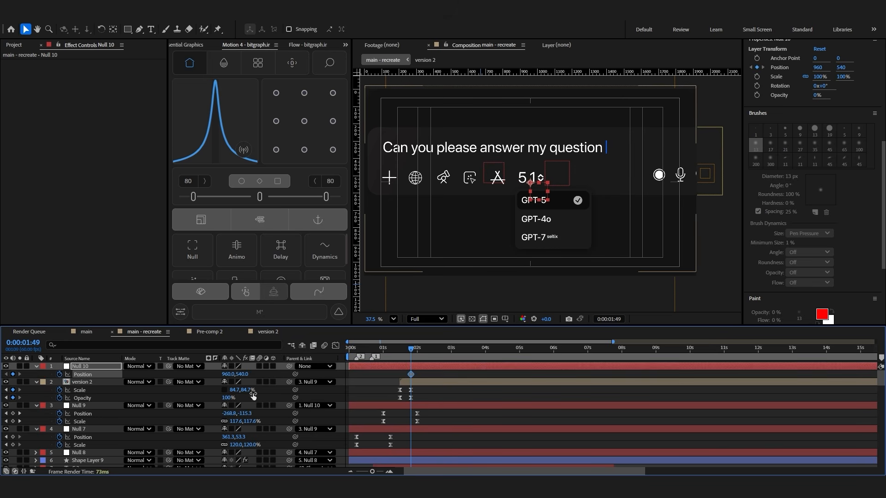
Match the highlight's last Position keyframe inside version 2 with a Null 10 Position keyframe at 0:00:02:04, Y value 422
double_click(420, 383)
left_click(515, 350)
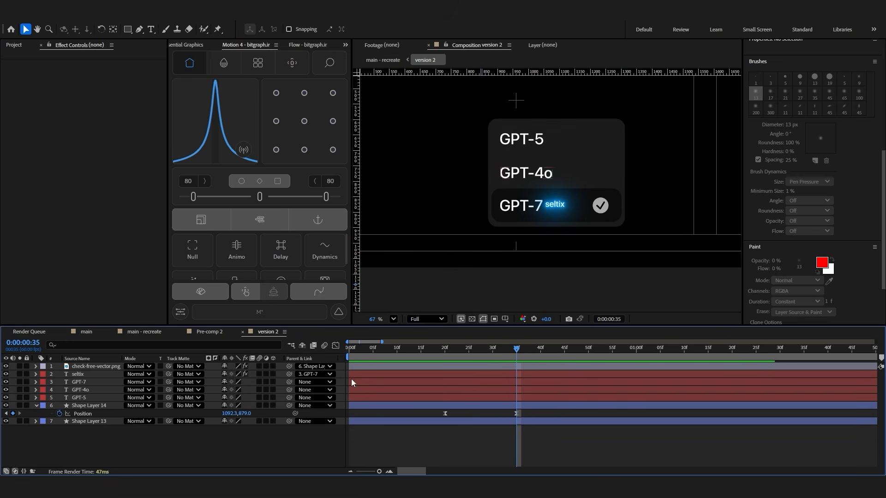
left_click(143, 332)
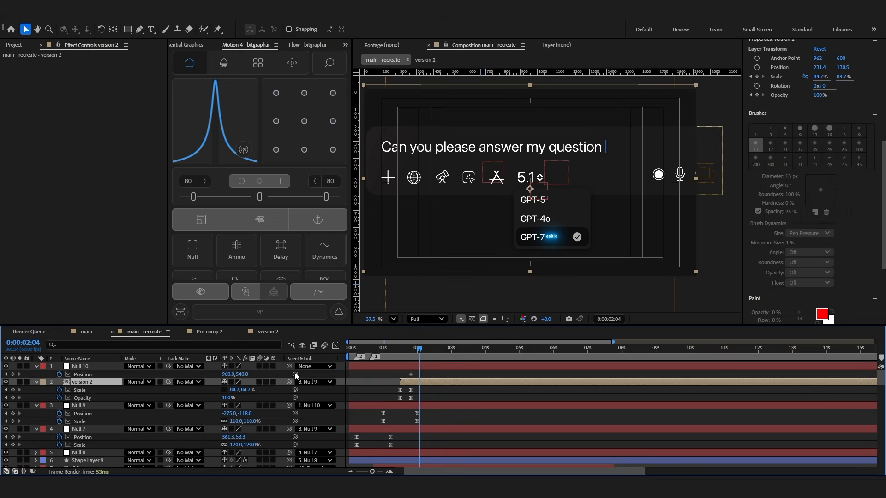
left_click(12, 374)
left_click_drag(243, 375, 198, 375)
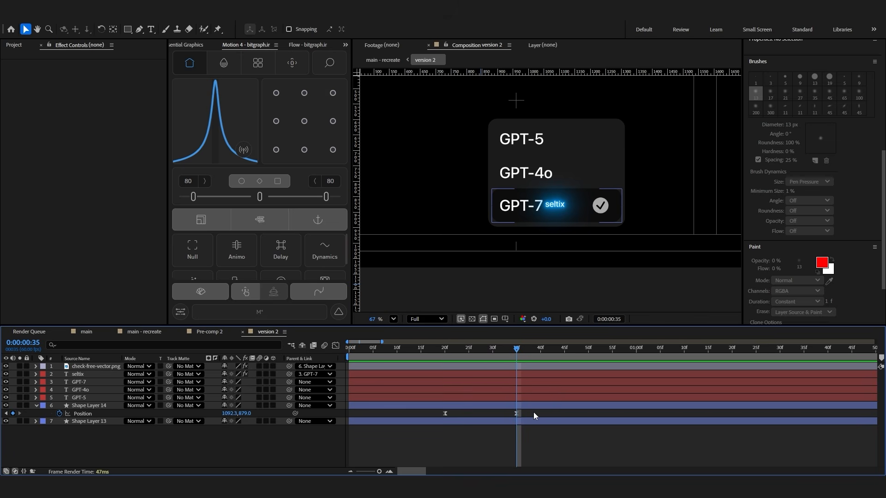
Copy the easing curve from the highlight's Position keyframes, apply it to Null 10's Position keyframes, and preview the move
left_click_drag(534, 415, 409, 416)
left_click(308, 45)
left_click(191, 120)
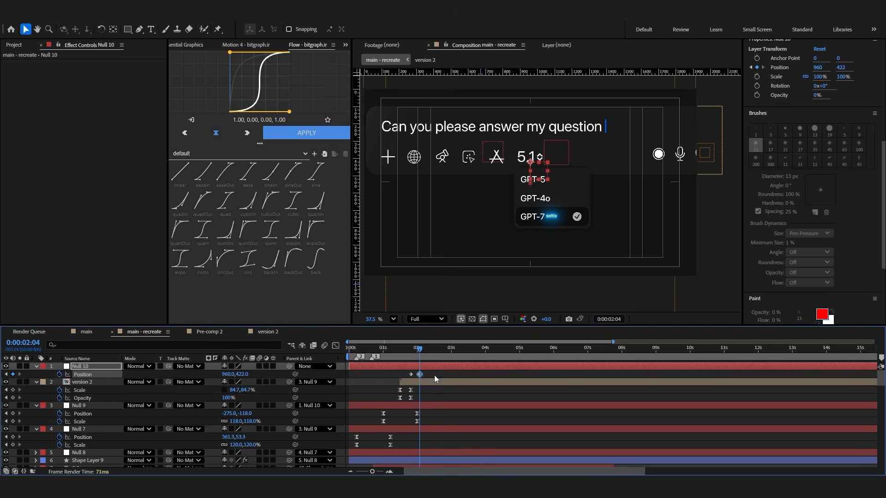
left_click_drag(435, 378, 406, 371)
left_click(296, 134)
left_click(397, 349)
key("space")
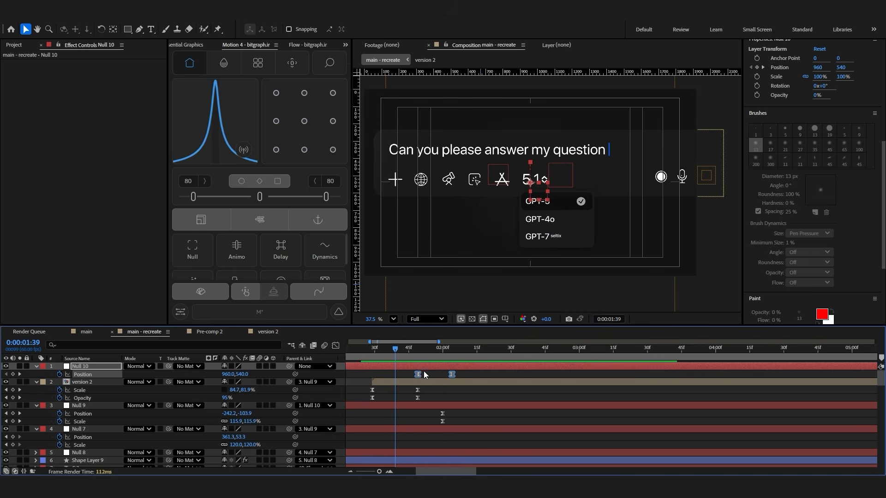
Retime Null 10's Position keyframes to run from about 0:00:01:39 to 0:00:02:14 and ease them at 76
left_click_drag(418, 374, 398, 373)
left_click(425, 354)
key("space")
left_click_drag(452, 375, 407, 378)
scroll(480, 377, "down", 3)
left_click_drag(261, 198, 323, 198)
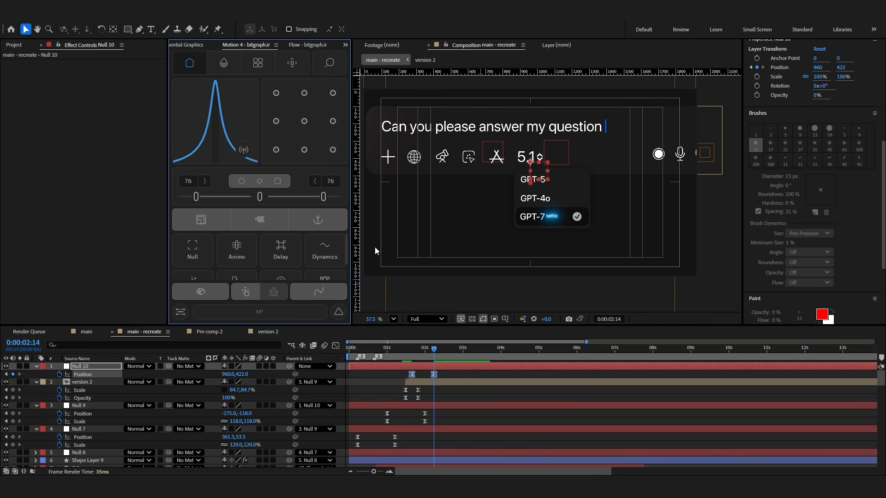
Preview the upward move and set Null 10's Y Position to 410 at 0:00:02:14
left_click(366, 354)
key("space")
key("space")
left_click_drag(388, 349, 375, 352)
key("space")
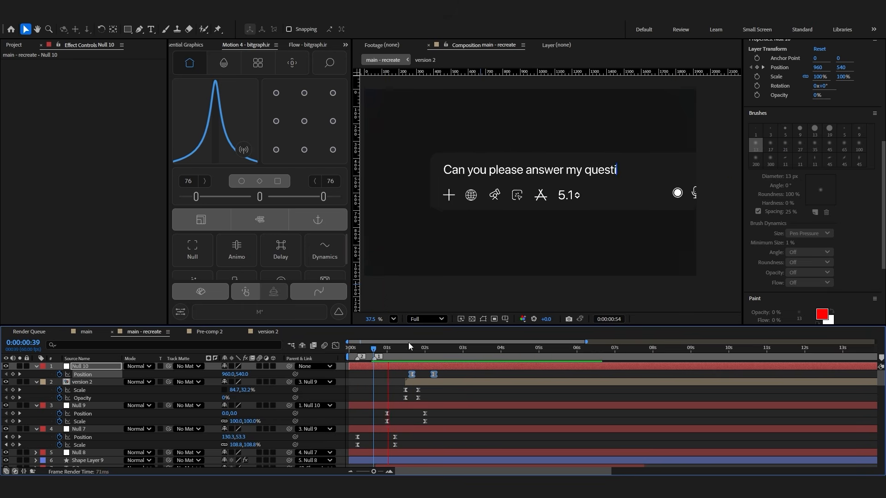
left_click_drag(374, 352, 405, 385)
key("=")
left_click_drag(429, 355, 434, 354)
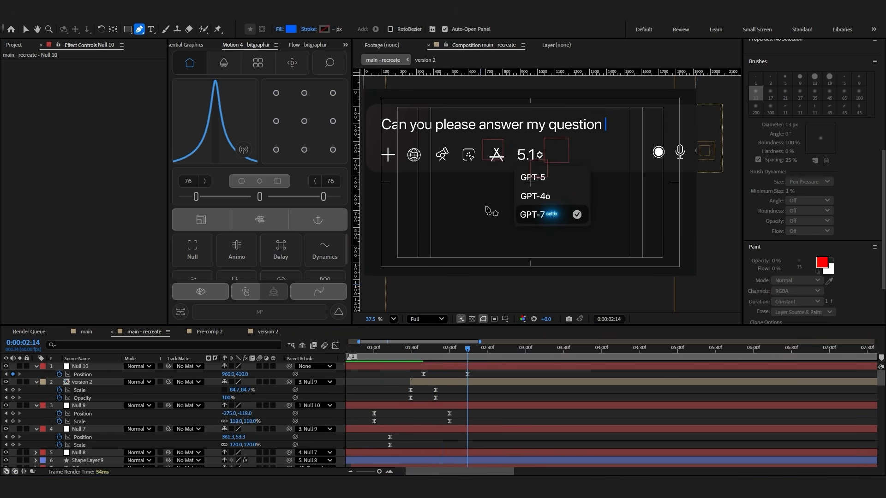
Draw a blue curved freeform shape around the dropdown's lower part with the Pen tool and place its layer below version 2
left_click(485, 203)
left_click_drag(555, 233, 603, 233)
left_click_drag(98, 366, 103, 410)
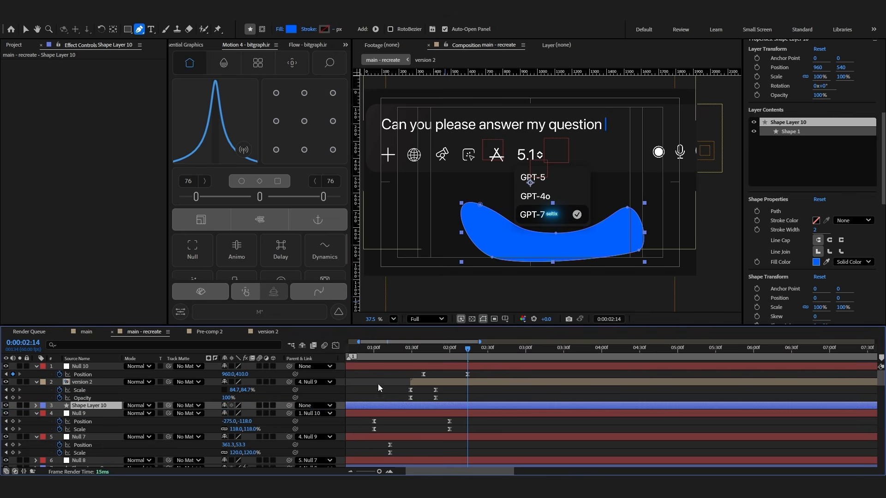
key("v")
Apply Fast Box Blur to the blue shape layer and set its Blur Radius to 162
key("ctrl+space")
type("fast")
left_click(503, 401)
left_click(462, 350)
left_click_drag(95, 74, 166, 77)
scroll(603, 215, "down", 2)
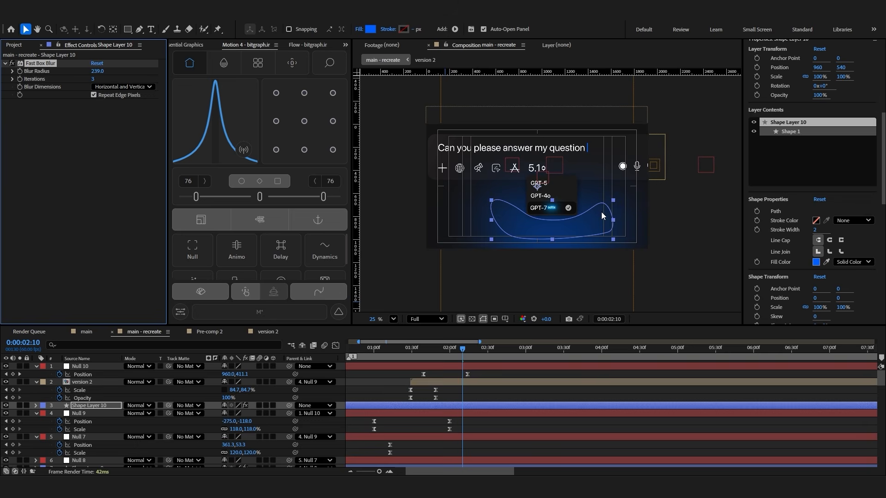
scroll(602, 215, "up", 1)
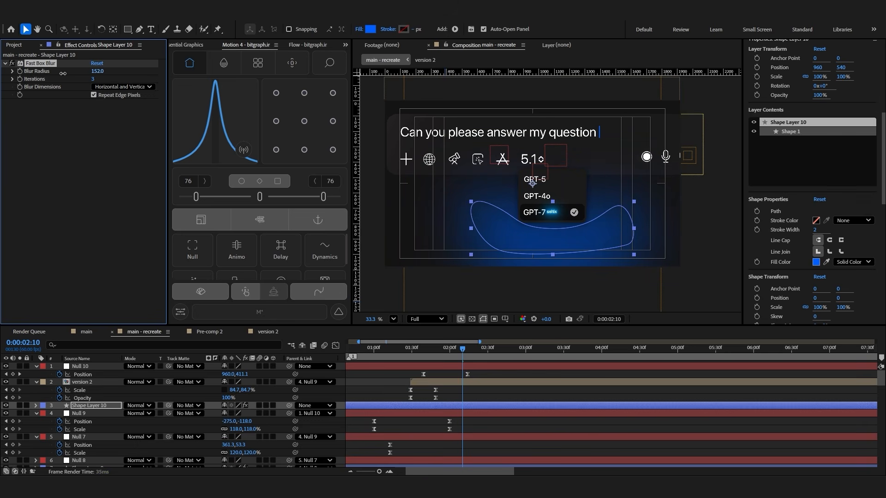
left_click_drag(66, 74, 245, 199)
Centre the blurred blue shape's anchor point and set its Scale to 82% by 75%
left_click(467, 399)
left_click(477, 406)
key("s")
left_click(304, 121)
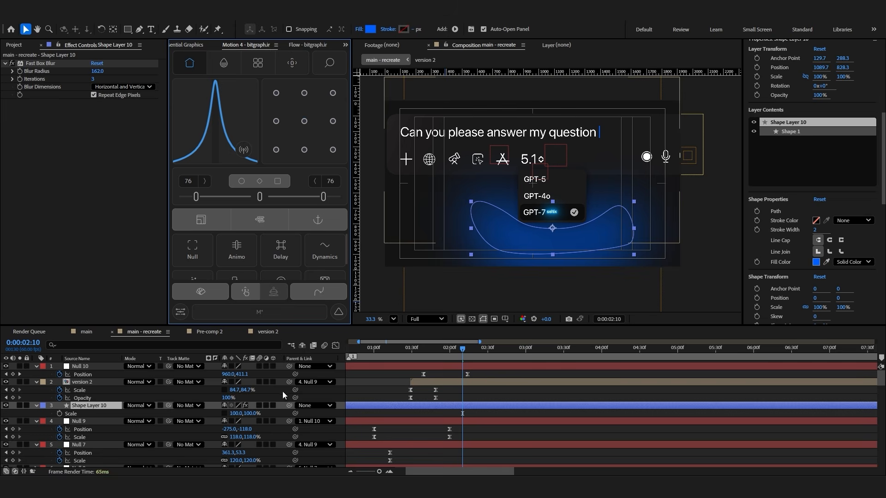
left_click_drag(250, 413, 230, 415)
left_click(218, 415)
Split the blue glow layer at 0:00:01:29 and keep only the later part
left_click(411, 350)
left_click(408, 405)
key("ctrl+shift+d")
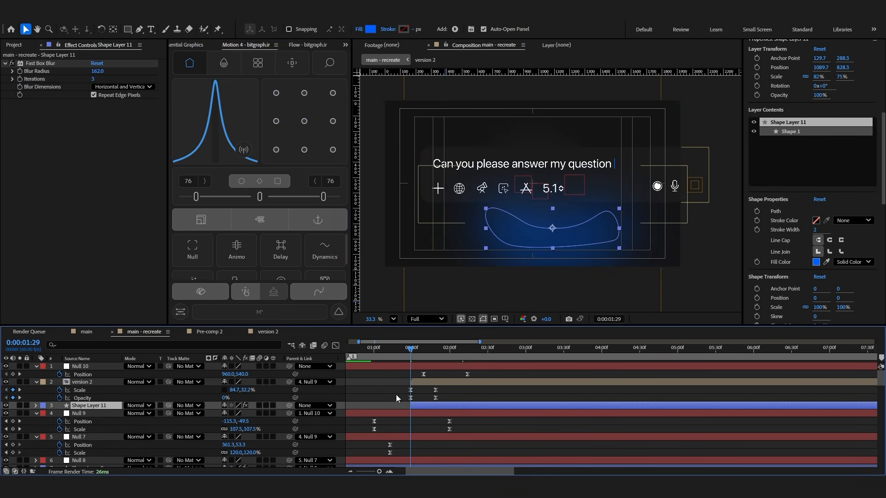
Keyframe the blue glow's Opacity to fade in from 0% at 0:00:01:29 to 0:00:01:49 and back out
key("t")
left_click(60, 413)
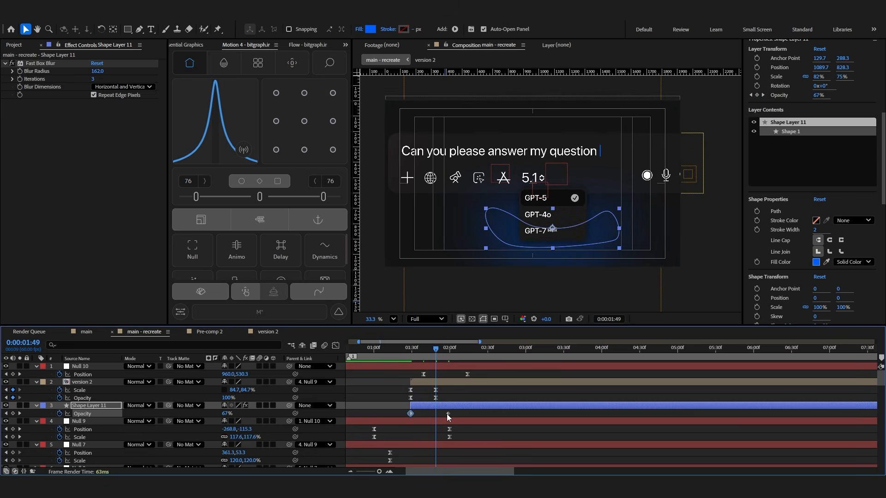
left_click_drag(447, 414, 435, 414)
key("space")
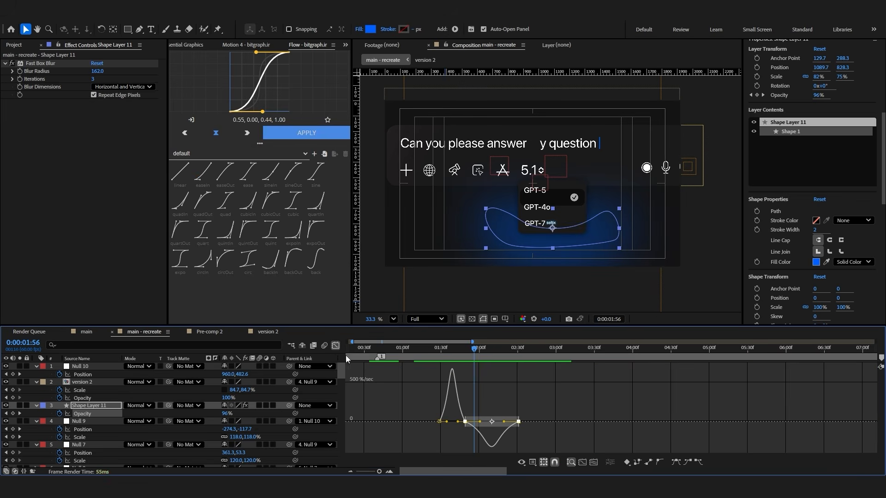
Reshape the easing of the blue glow's Opacity fade-out in the graph editor
left_click_drag(480, 423, 471, 424)
left_click_drag(525, 416, 508, 433)
left_click_drag(504, 426, 496, 427)
Shift the blue glow layer to start at 0:00:01:45 and parent it to Null 10
left_click_drag(484, 405, 496, 406)
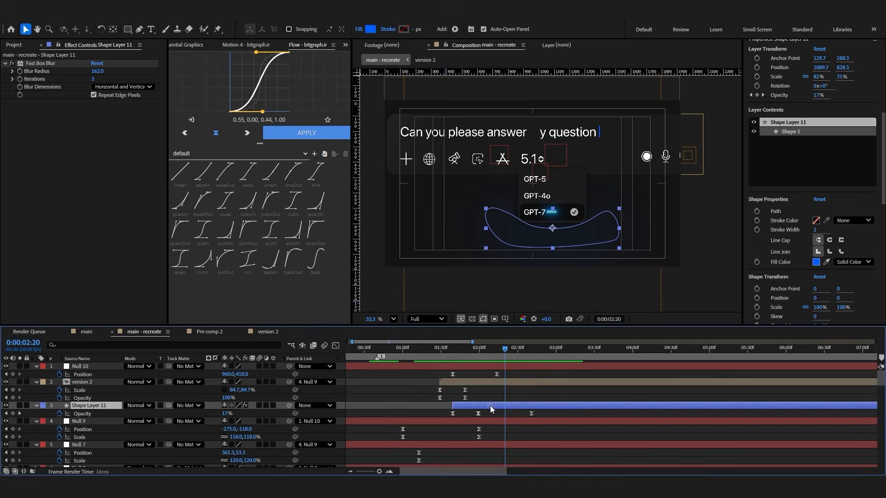
left_click_drag(457, 349, 490, 367)
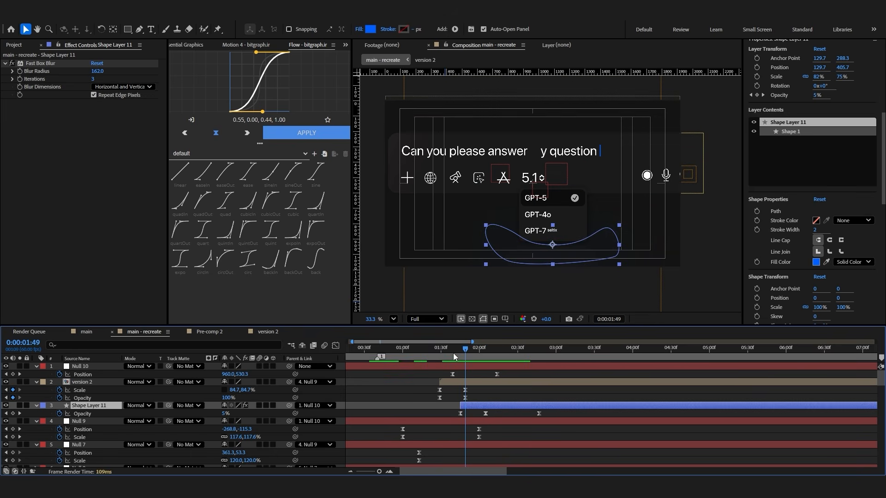
Keyframe the blue glow's Scale to grow from 43% by 39.3% at 0:00:01:45 to 82% by 75%
left_click(458, 351)
key("s")
left_click(60, 414)
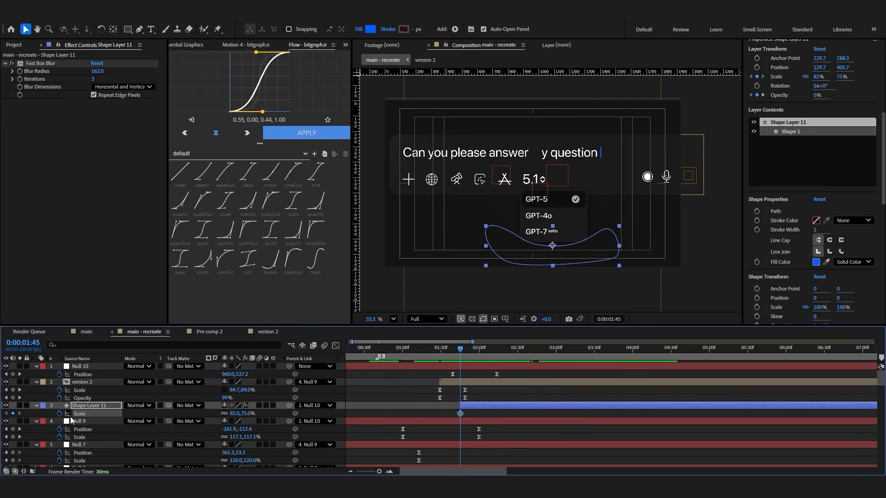
left_click_drag(233, 413, 220, 415)
left_click_drag(422, 412, 491, 416)
Ease the glow's Scale keyframes with the curve 0.21, 0.67, 0.35, 0.85 and extend the growth to 0:00:02:27
left_click_drag(262, 111, 244, 94)
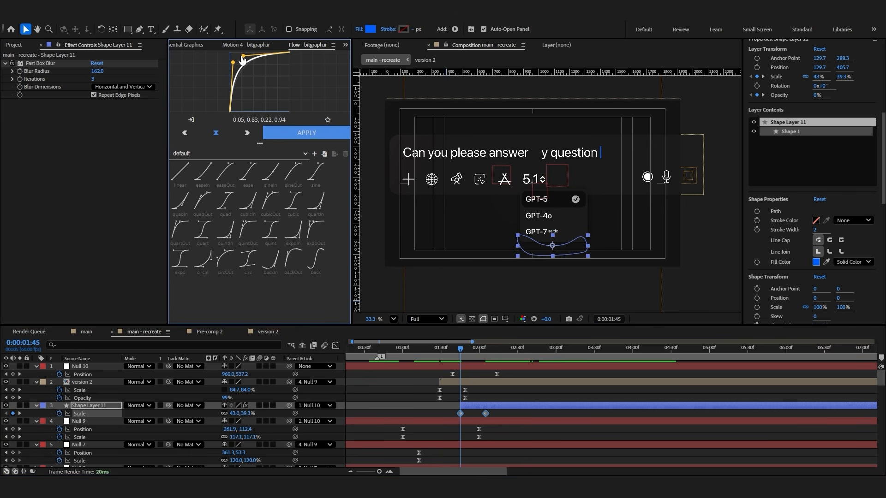
key("Page_Up")
key("Page_Up")
key("Page_Up")
key("Page_Up")
key("Page_Up")
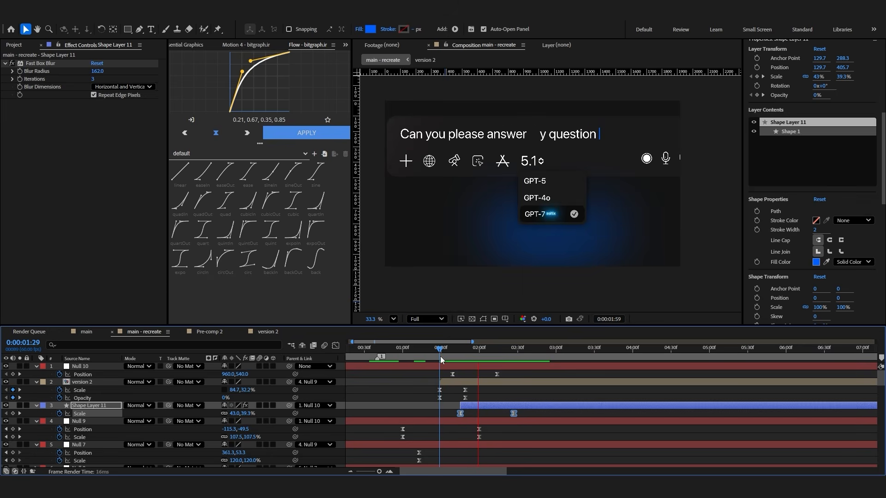
Move the blue glow layer below Shape Layer 1 and add a copy of the white blurred ellipse from Shape Layer 4
left_click_drag(78, 406, 65, 462)
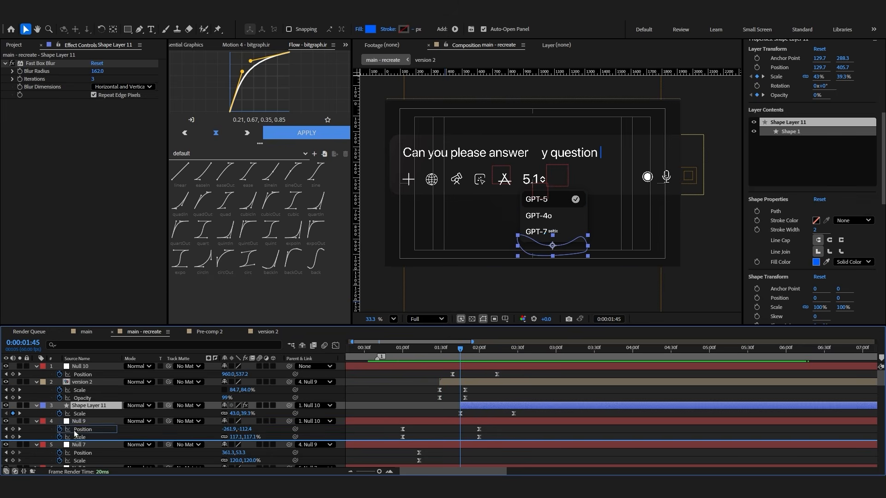
left_click(452, 432)
key("ctrl+v")
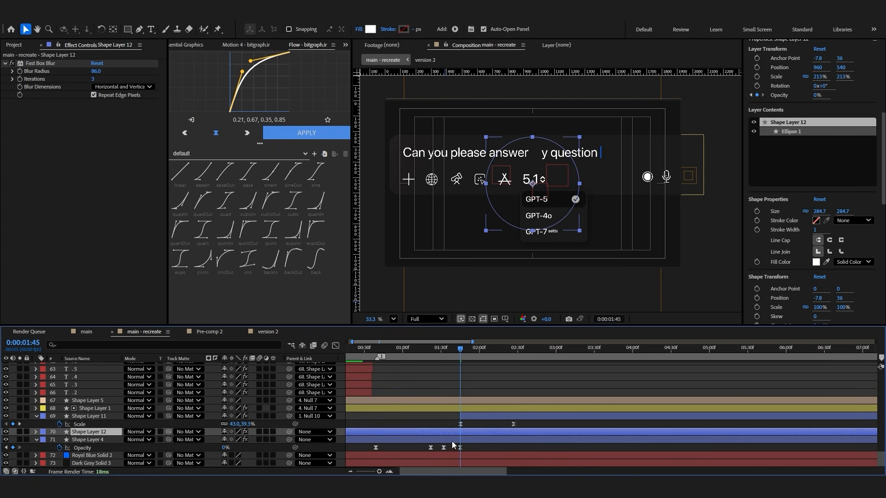
left_click_drag(95, 432, 96, 414)
left_click_drag(390, 418, 504, 419)
key("ctrl+z")
key("ctrl+z")
Move the ellipse copy above the blue glow layer and slide it in time so its flash lines up with the glow
left_click_drag(80, 434, 82, 415)
left_click_drag(484, 419, 499, 419)
left_click_drag(466, 416, 452, 416)
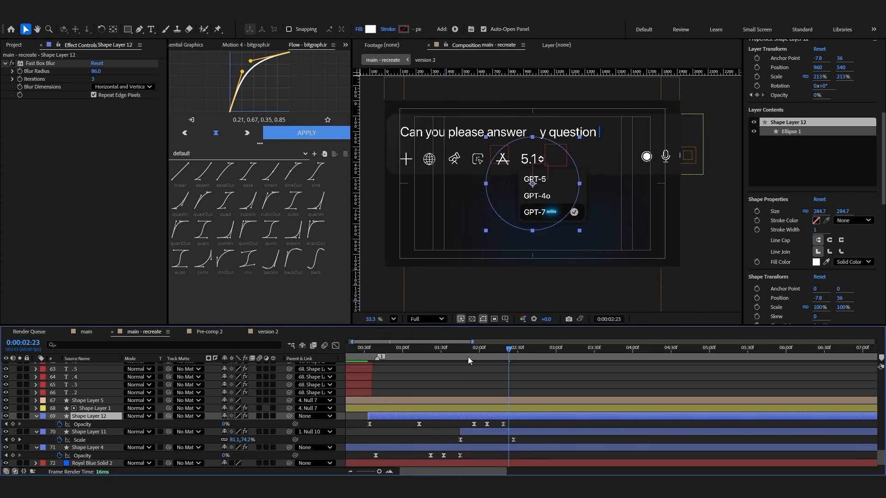
left_click_drag(468, 349, 482, 350)
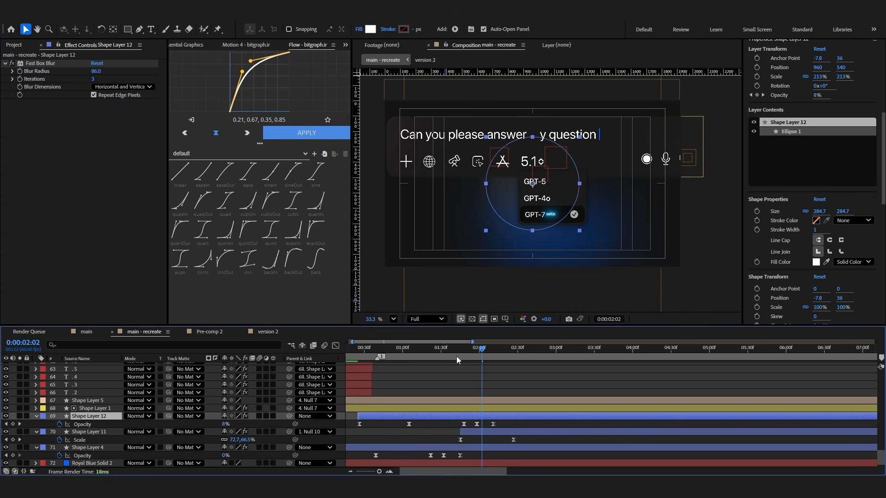
Split the ellipse copy at 0:00:01:45, keep the later part, and stretch its Opacity flash keyframes to end at 0:00:02:27
left_click(458, 356)
key("ctrl+shift+d")
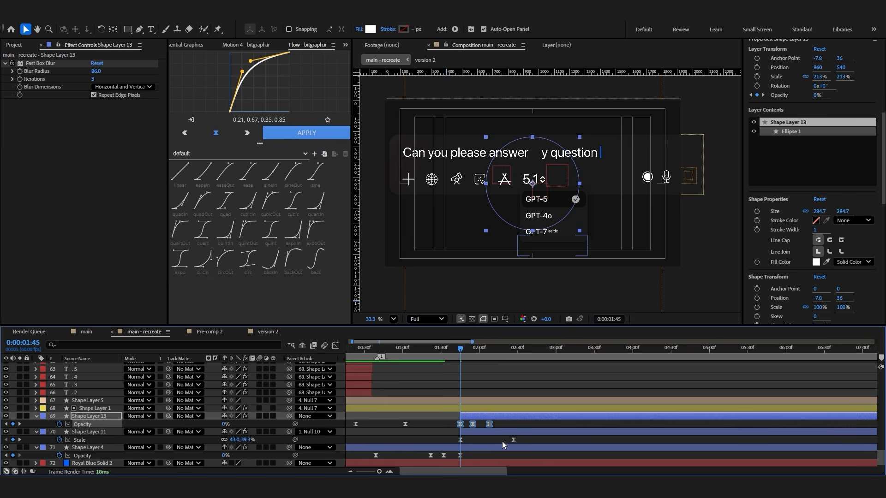
mouse_move(490, 428)
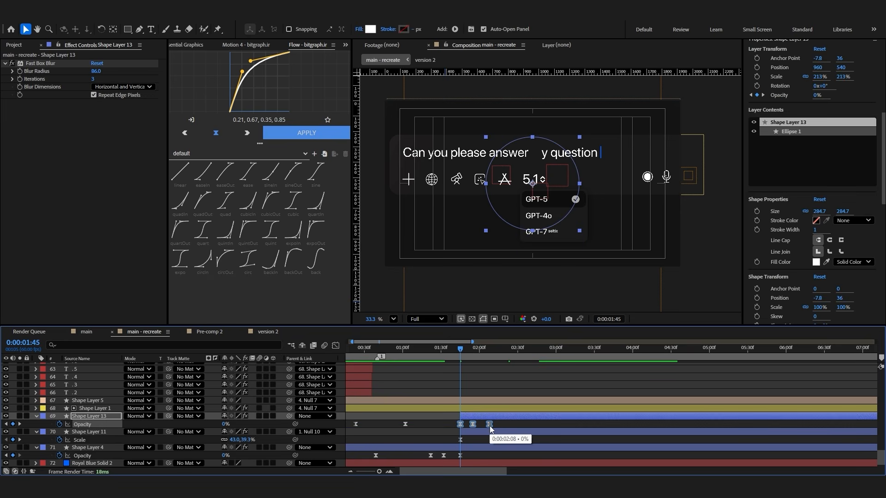
left_click(555, 439)
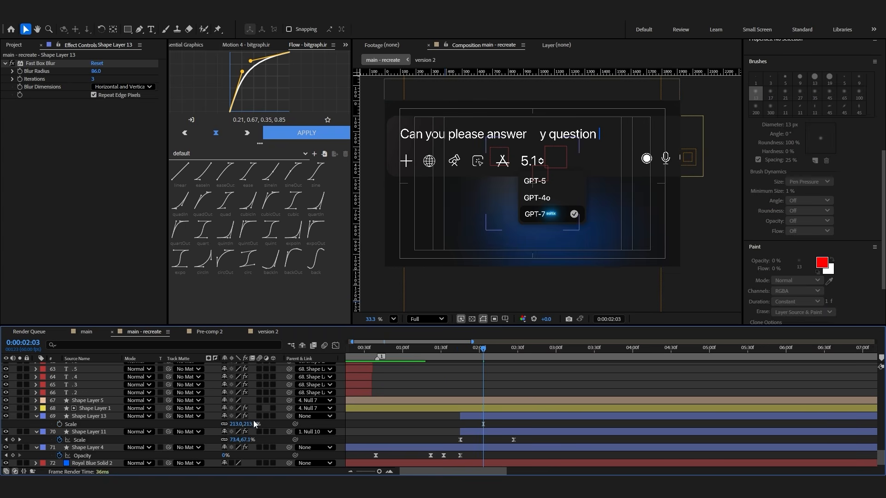
Scale the white ellipse copy to 253% and set its Fast Box Blur radius to 108
left_click_drag(231, 425, 249, 425)
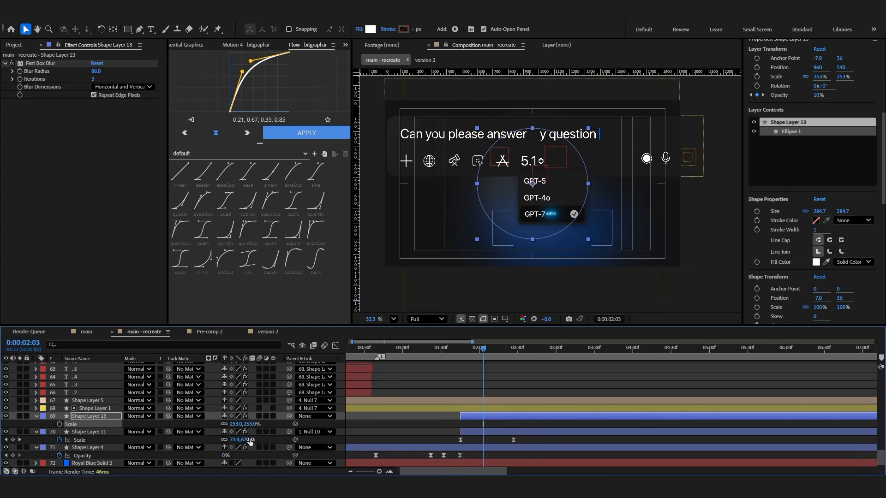
left_click_drag(101, 75, 107, 68)
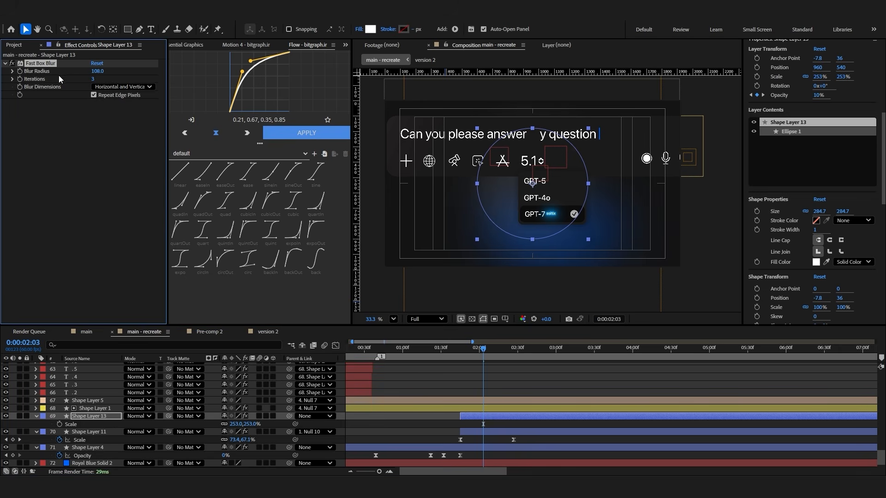
Set the white ellipse copy's Opacity keyframe at 0:00:02:03 to 10%
left_click(97, 417)
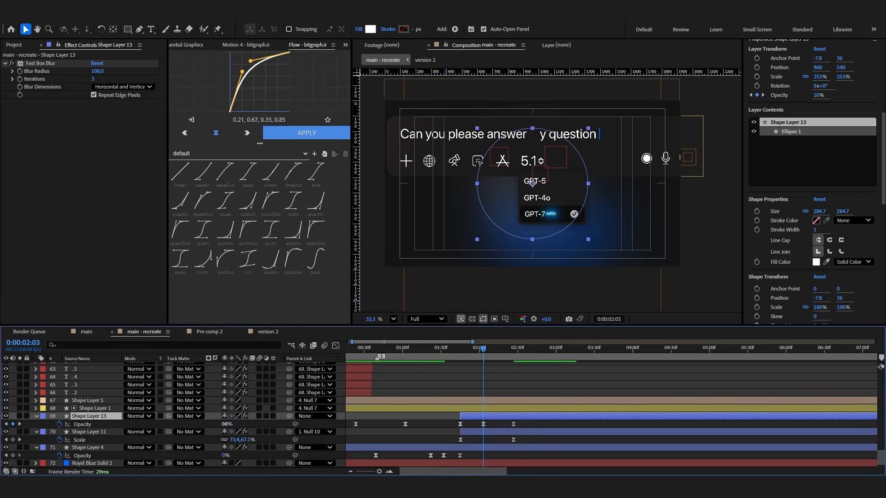
left_click_drag(225, 424, 228, 424)
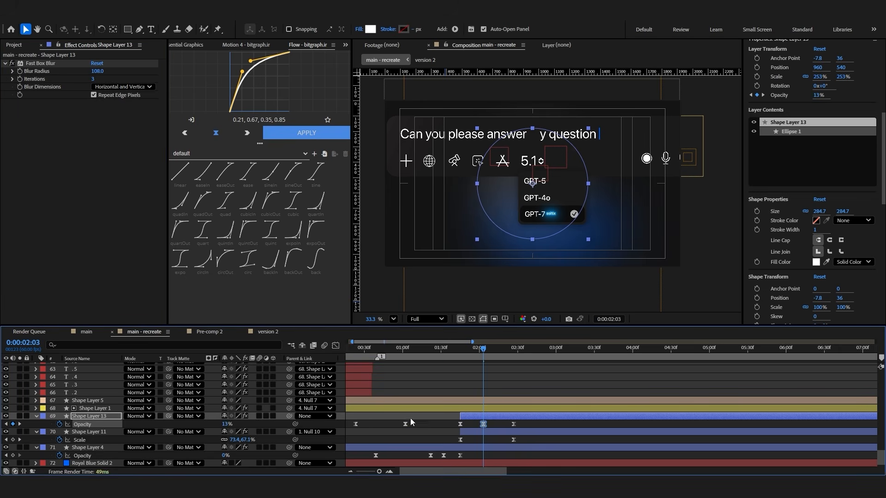
scroll(460, 433, "up", 4)
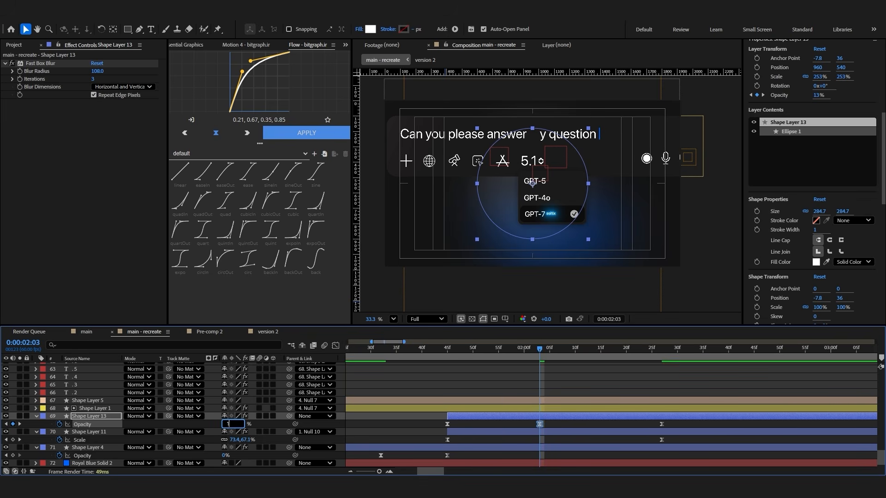
left_click(227, 425)
type("10")
key("Return")
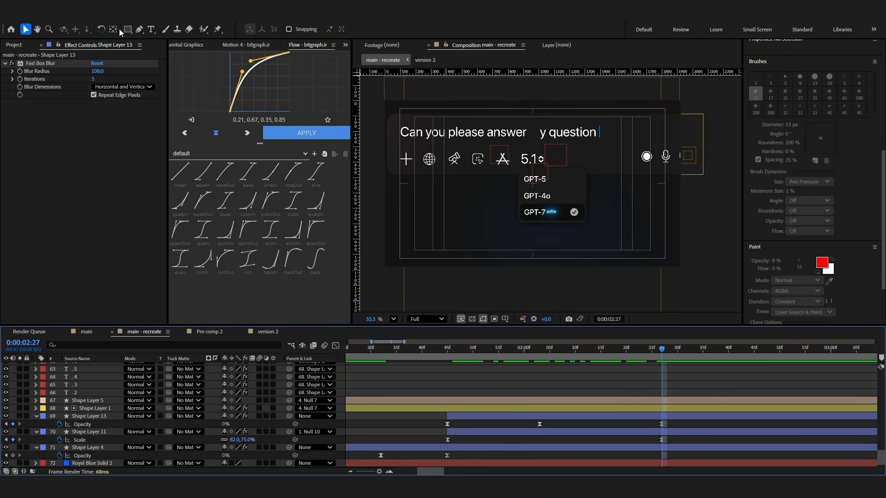
Draw a circle about 1098 px wide across the composition with no fill and a 105 px stroke coloured 0066FF
left_click(126, 31)
left_click_drag(127, 32, 161, 57)
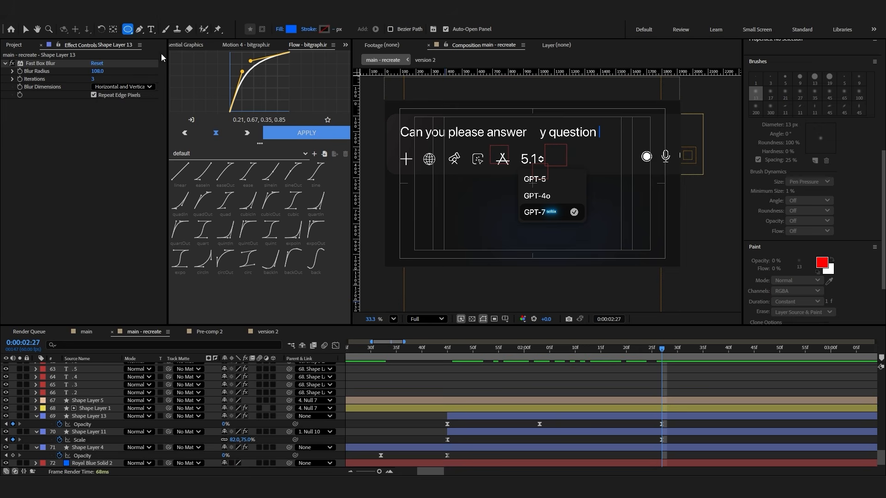
left_click(291, 30)
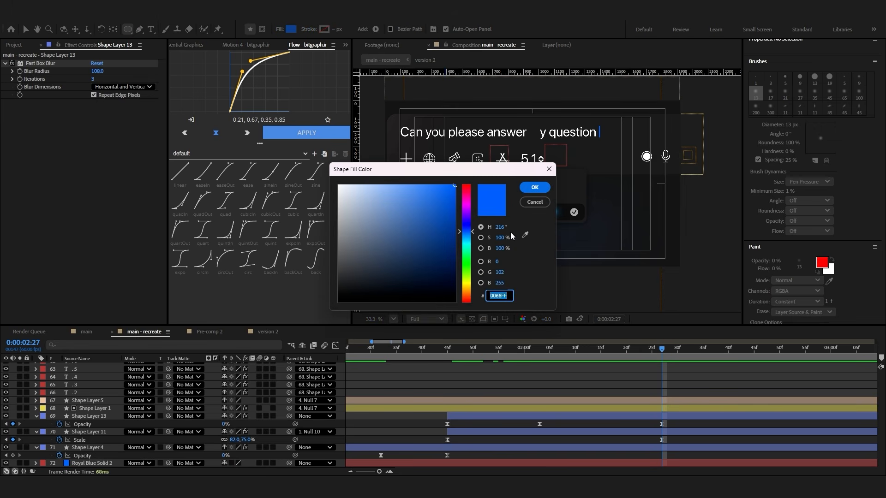
left_click(535, 202)
left_click(324, 29)
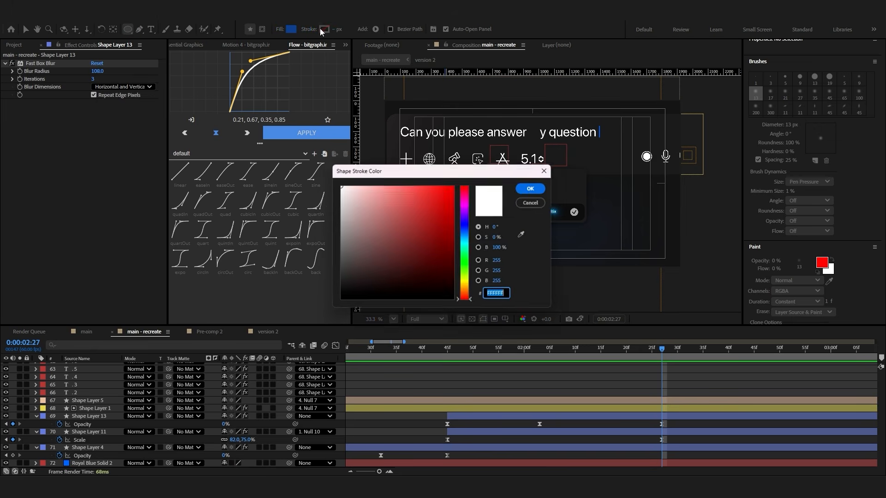
type("0066FF")
left_click(535, 188)
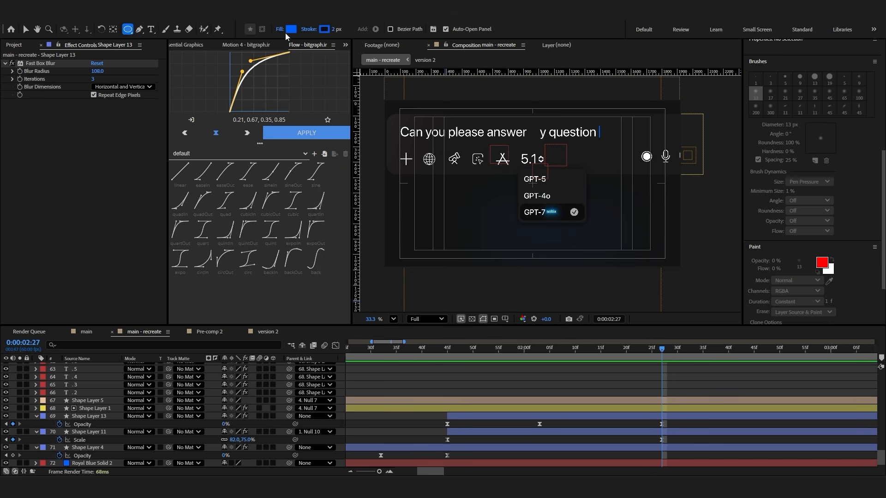
left_click_drag(442, 116, 610, 286)
left_click_drag(333, 30, 381, 29)
Scale the blue ring to 218% and move it up to about position 909, 426 so it surrounds the frame
left_click(245, 45)
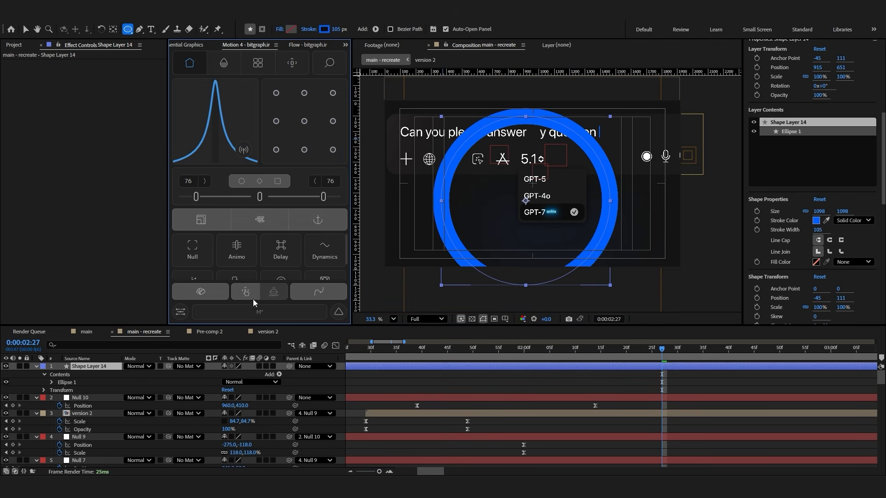
left_click(249, 290)
left_click_drag(237, 374, 292, 373)
key("v")
left_click_drag(517, 250, 517, 221)
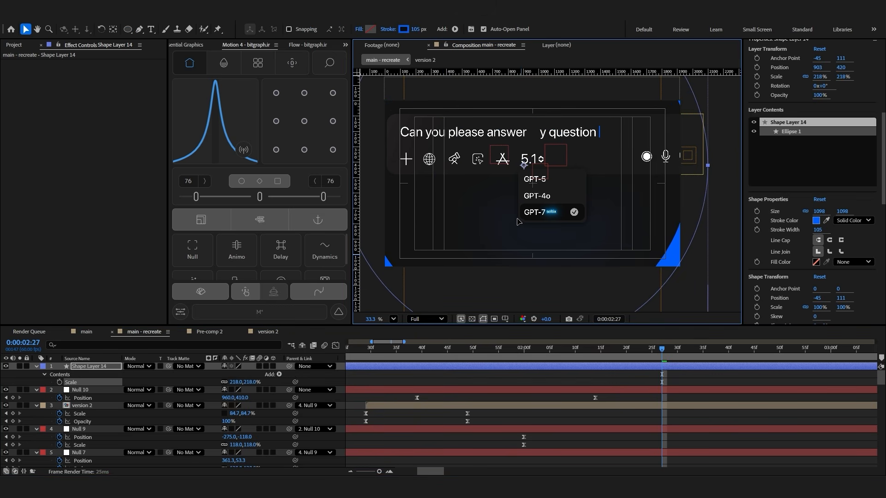
Apply Fast Box Blur to the blue ring and set its blur radius to 173
key("ctrl+space")
type("fast")
key("Return")
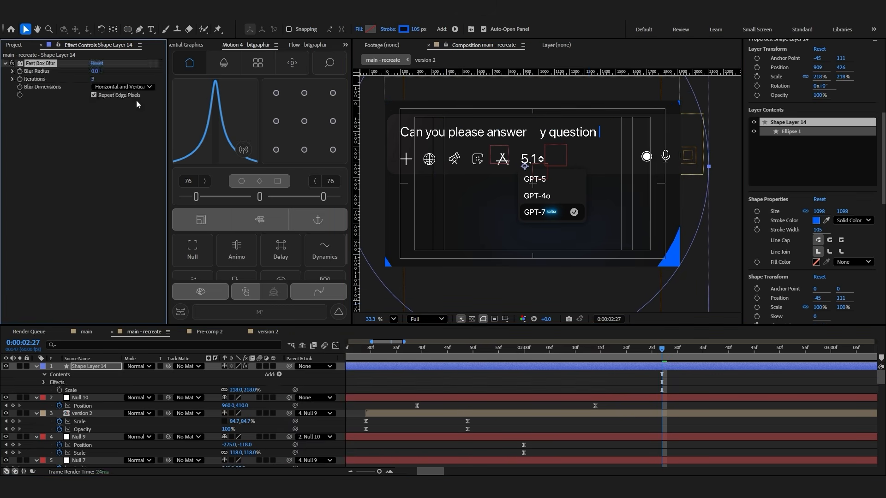
left_click_drag(94, 71, 174, 71)
left_click(600, 386)
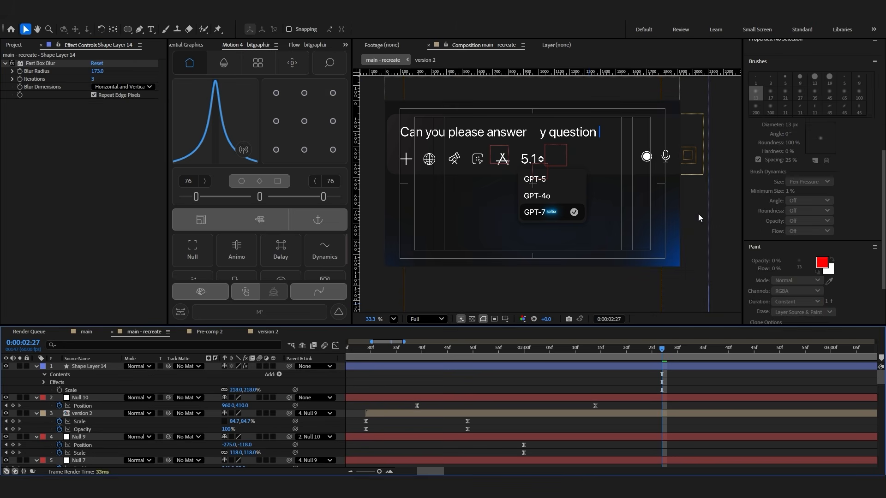
Move the blurred ring layer directly above the white ellipse layer and remove the part before 0:00:01:45
left_click_drag(81, 366, 75, 446)
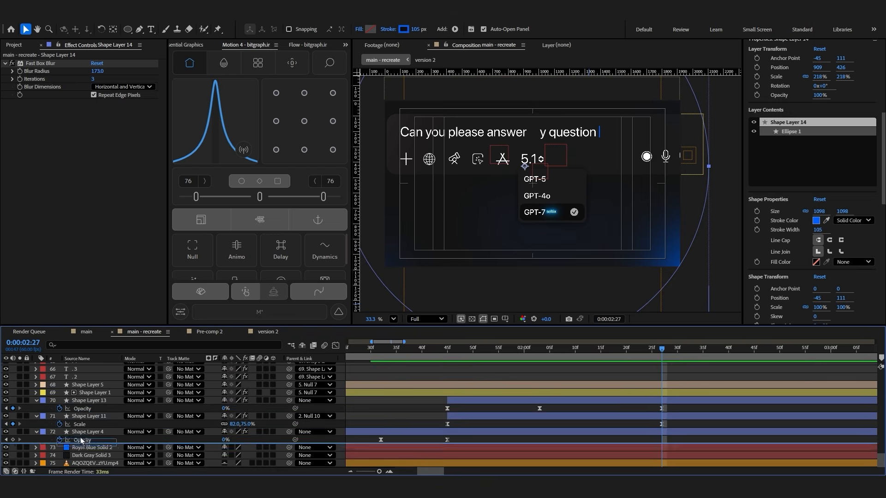
left_click_drag(74, 446, 74, 401)
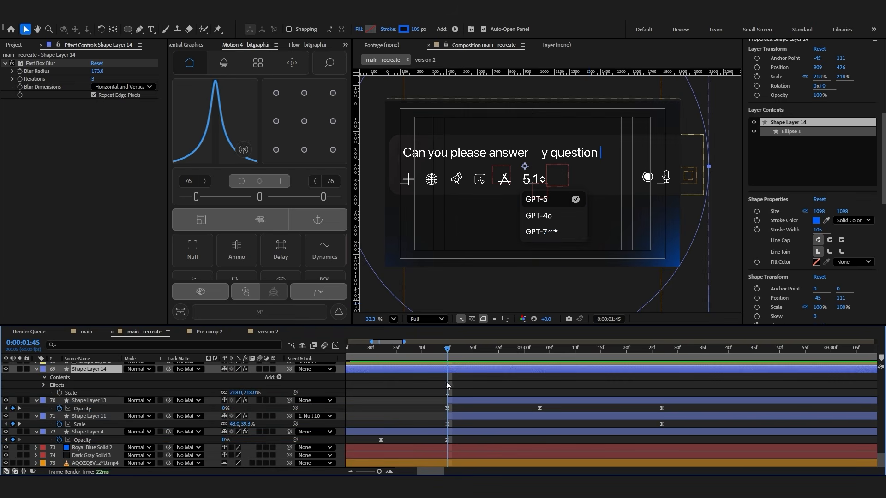
key("ctrl+shift+d")
left_click(439, 376)
key("Delete")
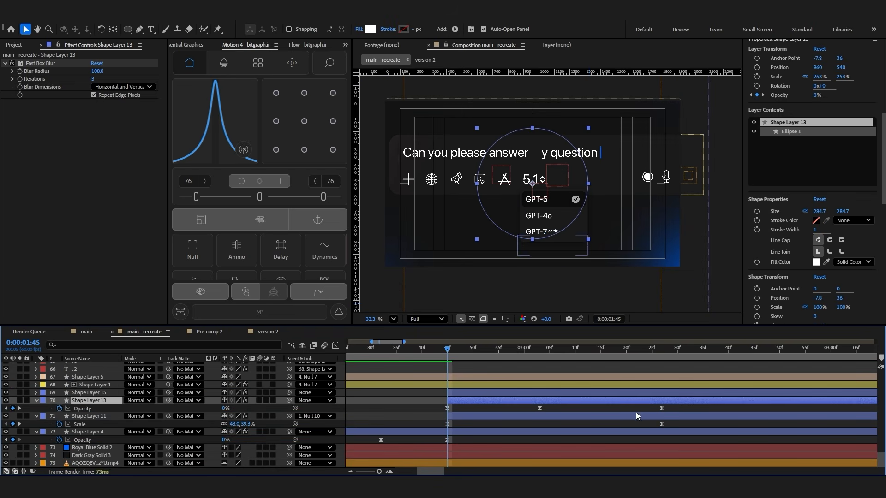
Copy the white ellipse's Opacity flash keyframes to the blurred ring at 0:00:01:45, adjust the 0:00:02:03 keyframe and preview the flash
left_click_drag(678, 406, 422, 414)
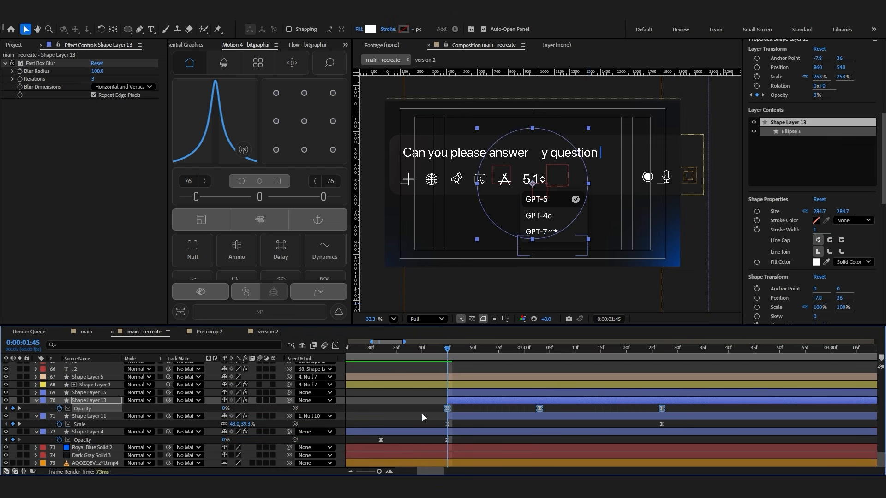
left_click(467, 395)
left_click(442, 391)
left_click_drag(448, 350, 540, 367)
left_click(533, 393)
key("u")
left_click(391, 408)
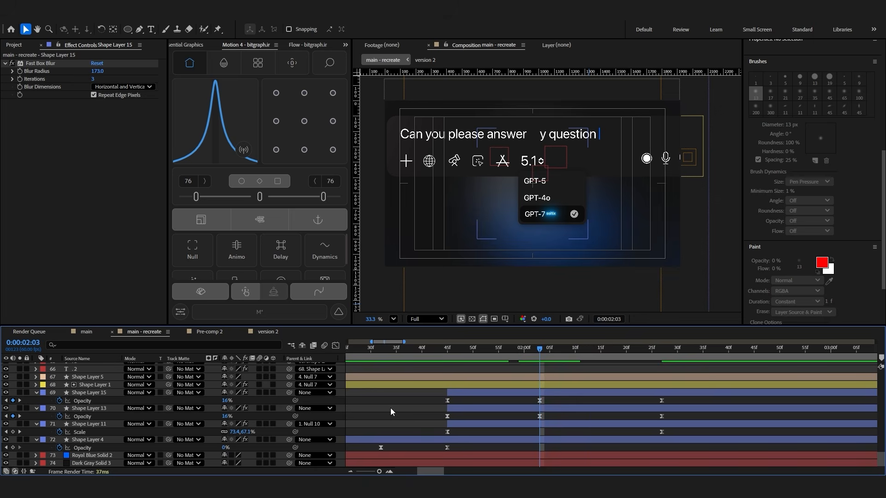
left_click_drag(244, 401, 246, 400)
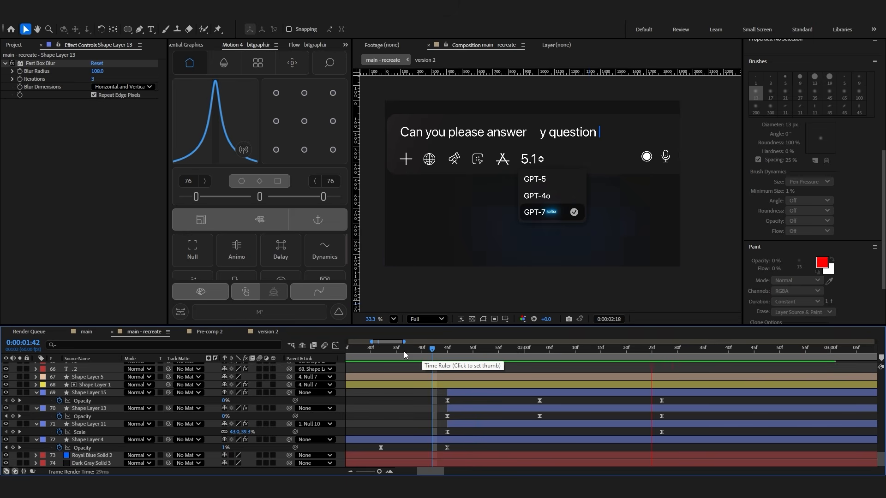
key("space")
Parent the blurred ring and white ellipse layers to Null 10 at 0:00:02:27 and preview the motion
left_click_drag(605, 358, 662, 360)
left_click(539, 394)
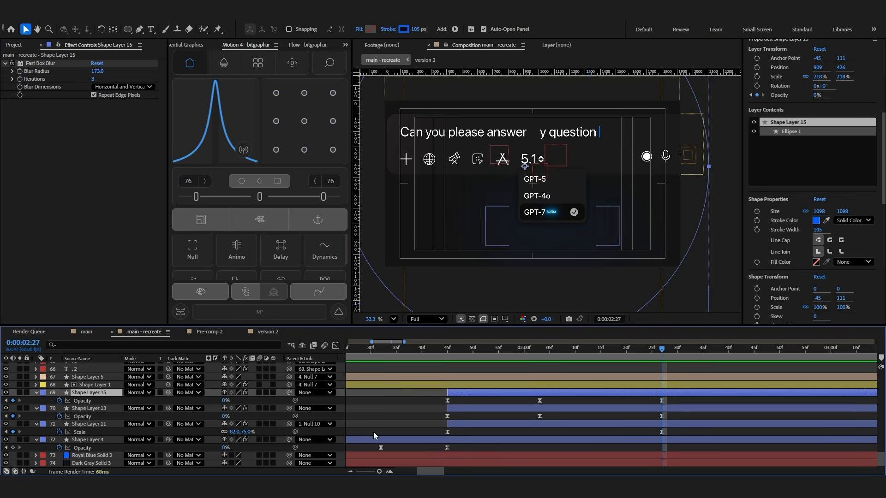
left_click(88, 408, "ctrl")
left_click_drag(288, 408, 96, 364)
scroll(388, 399, "down", 15)
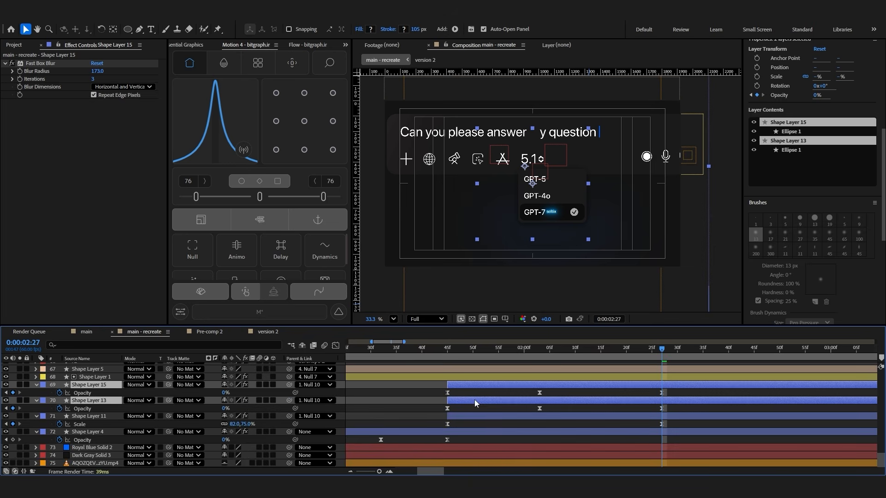
left_click(438, 357)
key("space")
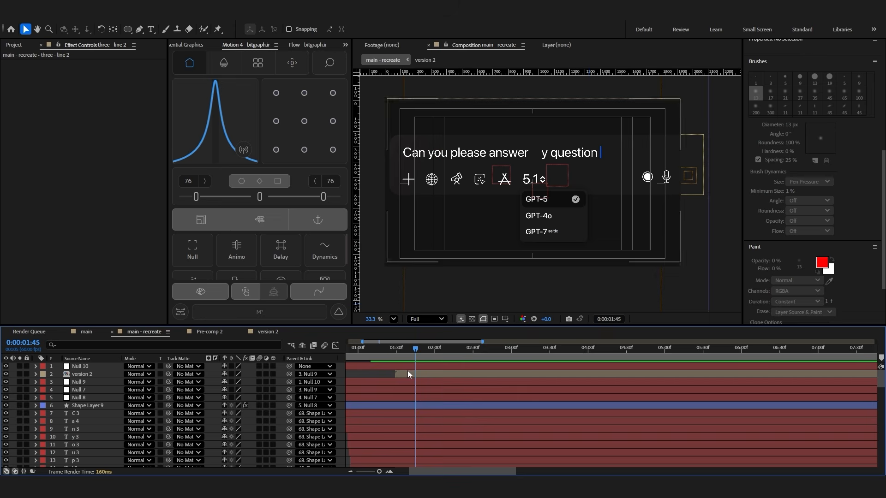
Add an adjustment layer above all layers starting at 0:00:01:45 and apply the Exposure effect to it
left_click(409, 365)
key("ctrl+v")
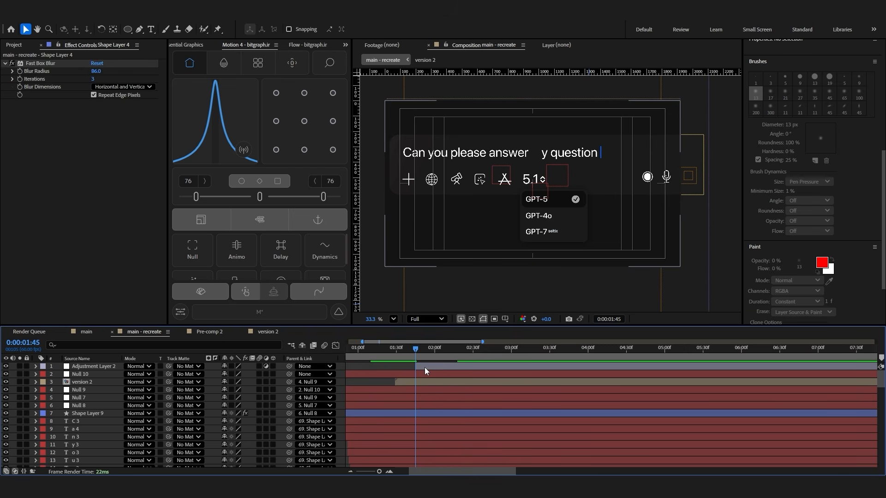
left_click(425, 367)
key("ctrl+space")
type("exposure")
key("Return")
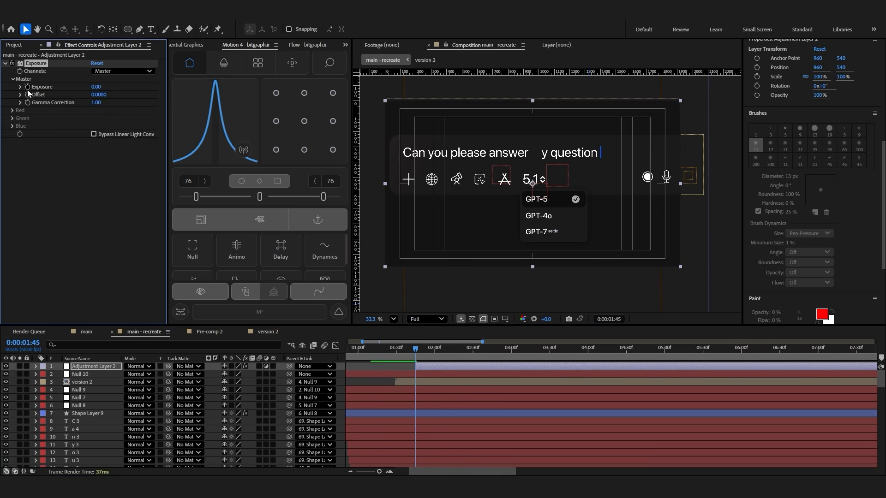
Keyframe the adjustment layer's Exposure from 1.5 at 0:00:01:45 down to 0 at 0:00:02:45
key("shift+Page_Down")
key("shift+Page_Down")
key("shift+Page_Down")
key("shift+Page_Down")
key("shift+Page_Down")
key("shift+Page_Down")
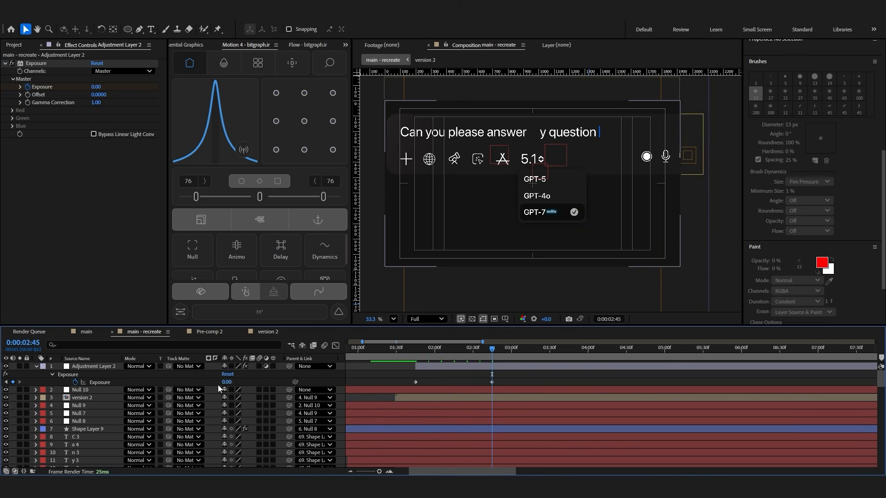
key("j")
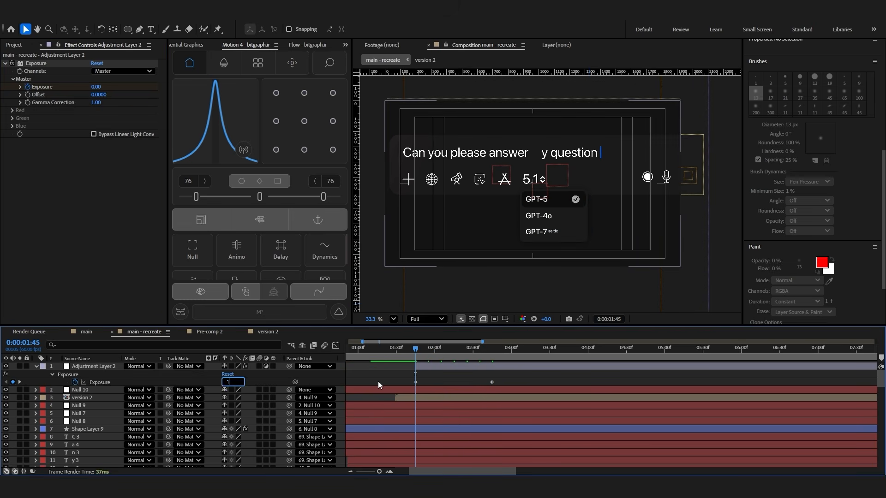
key("Return")
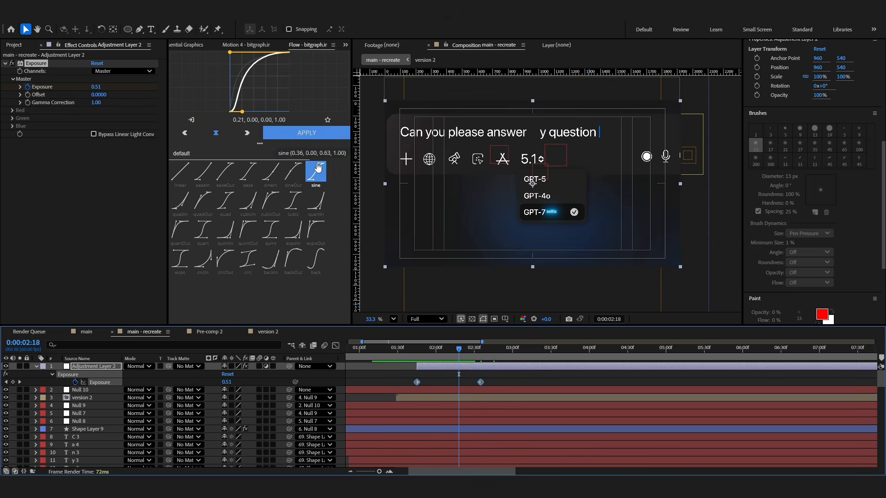
Apply a 0.21, 0.00, 0.00, 1.00 easing curve to the Exposure keyframes and scrub through the flash
left_click(318, 134)
left_click(406, 349)
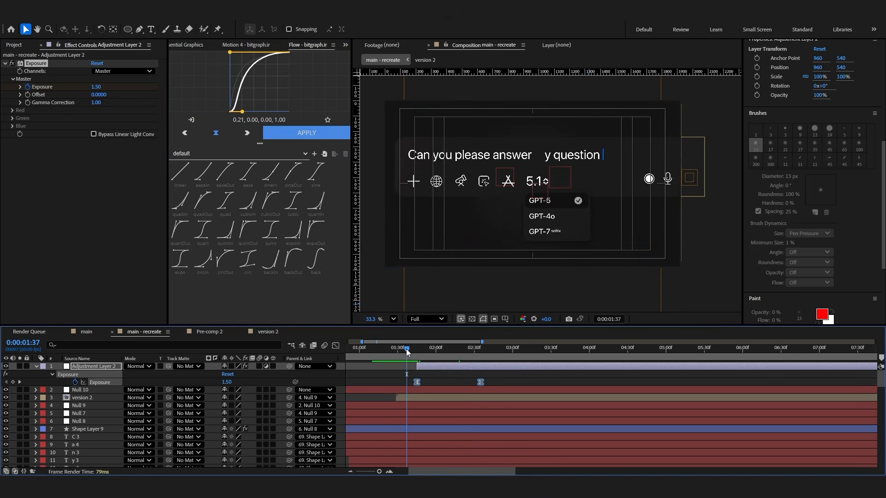
left_click_drag(406, 353, 432, 356)
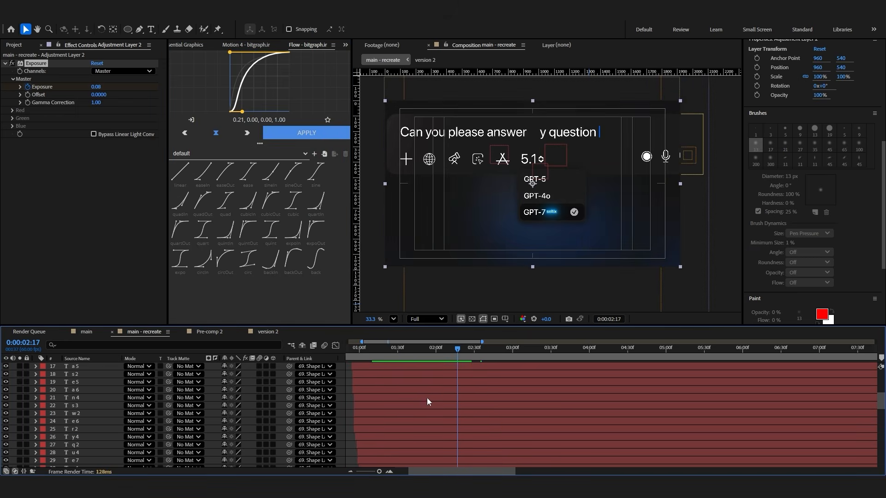
Adjust Null 9's zoom keyframe at 0:00:02:00
scroll(427, 397, "down", 8)
scroll(433, 383, "up", 10)
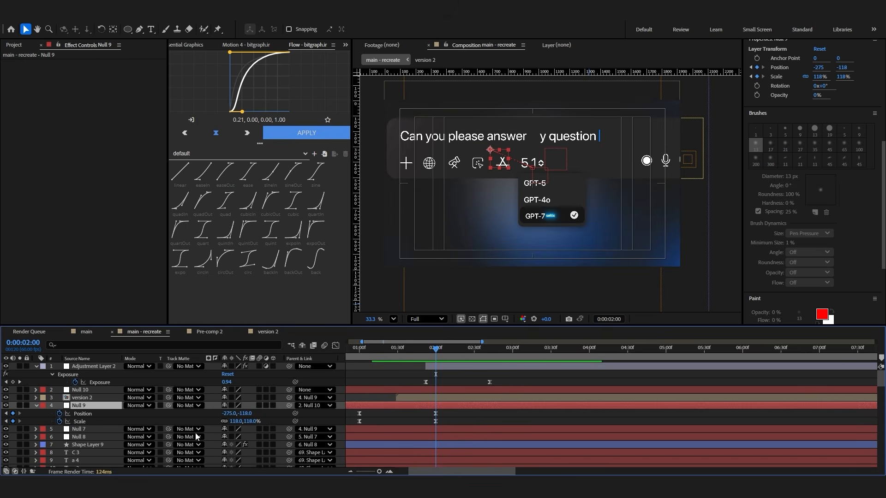
left_click_drag(226, 417, 187, 420)
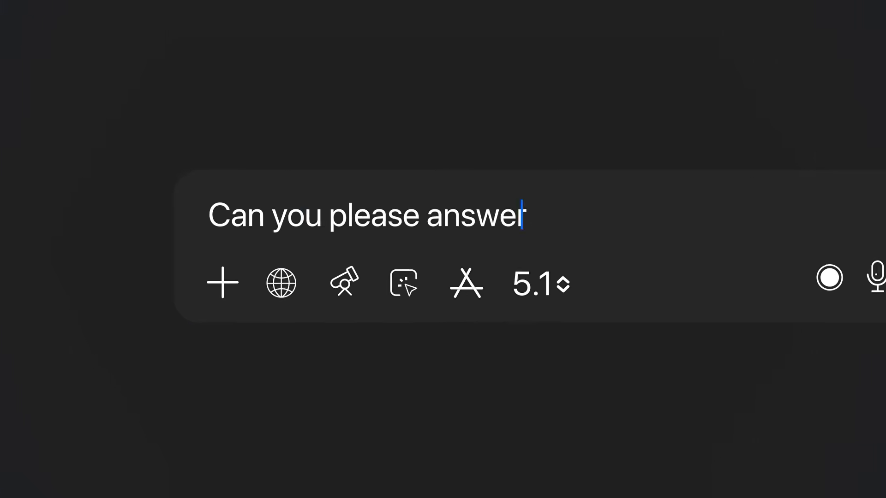